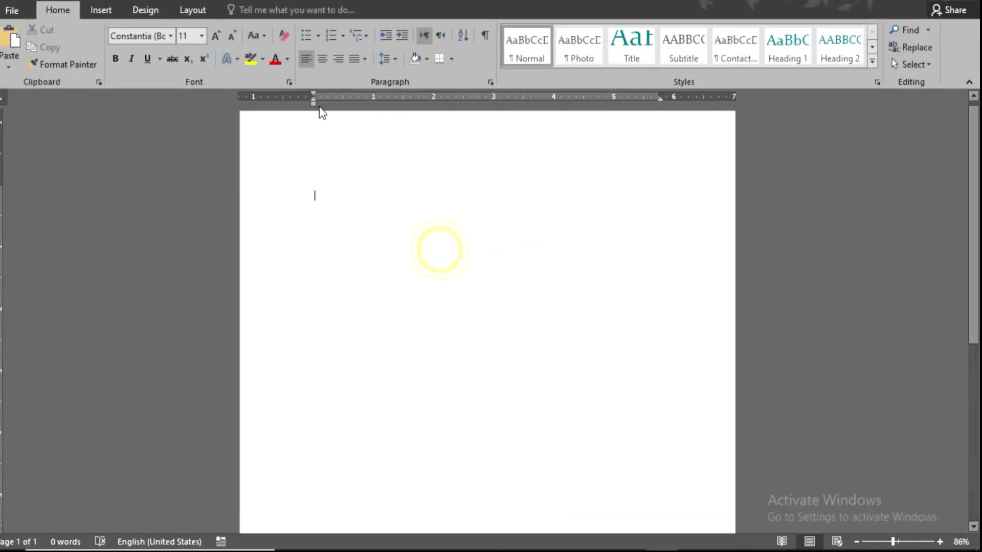
- Draw a rectangle that covers the whole page
left_click(101, 9)
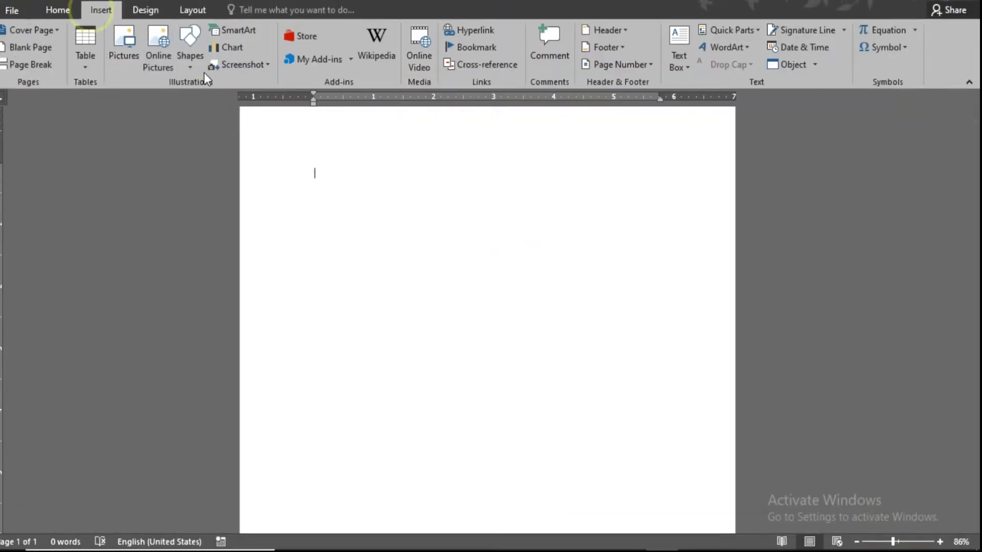
left_click(189, 55)
left_click(348, 99)
left_click_drag(241, 108, 736, 490)
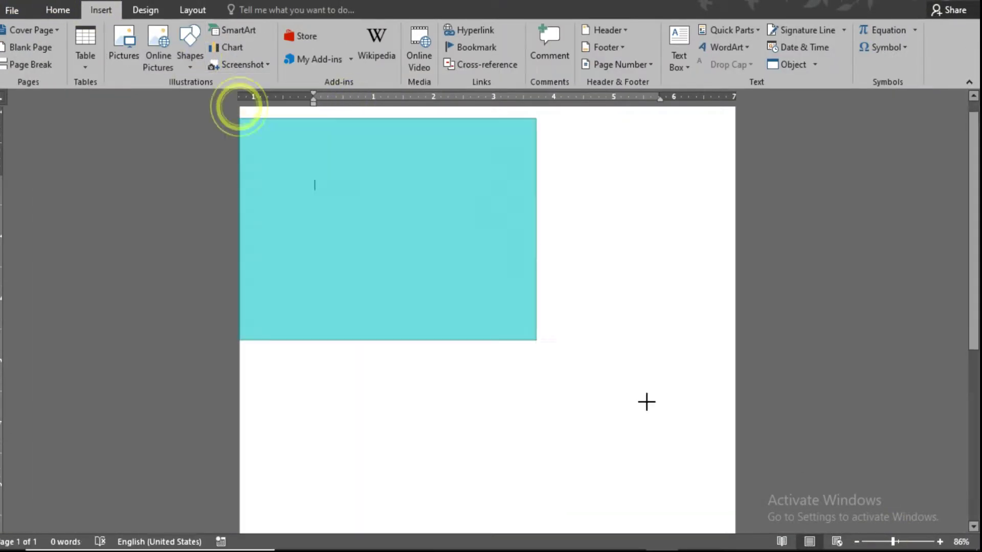
scroll(658, 420, "down", 4)
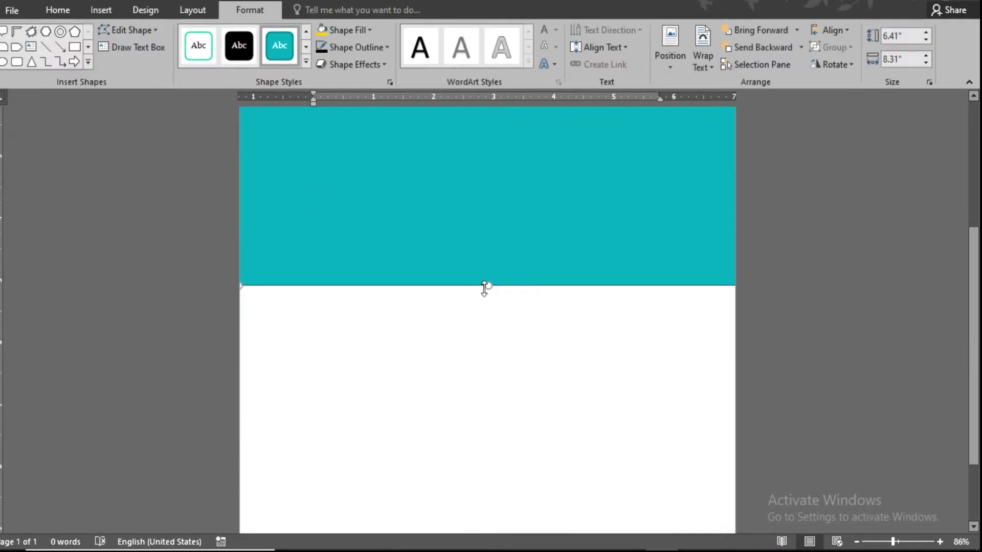
left_click_drag(484, 287, 490, 537)
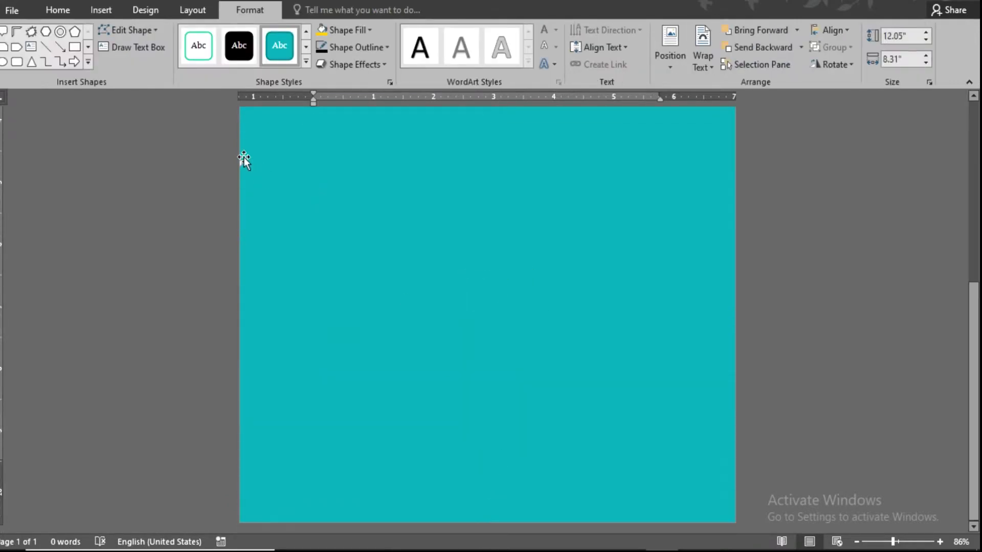
- Give the rectangle a radial teal gradient fill, moving the first stop to 16%
right_click(438, 255)
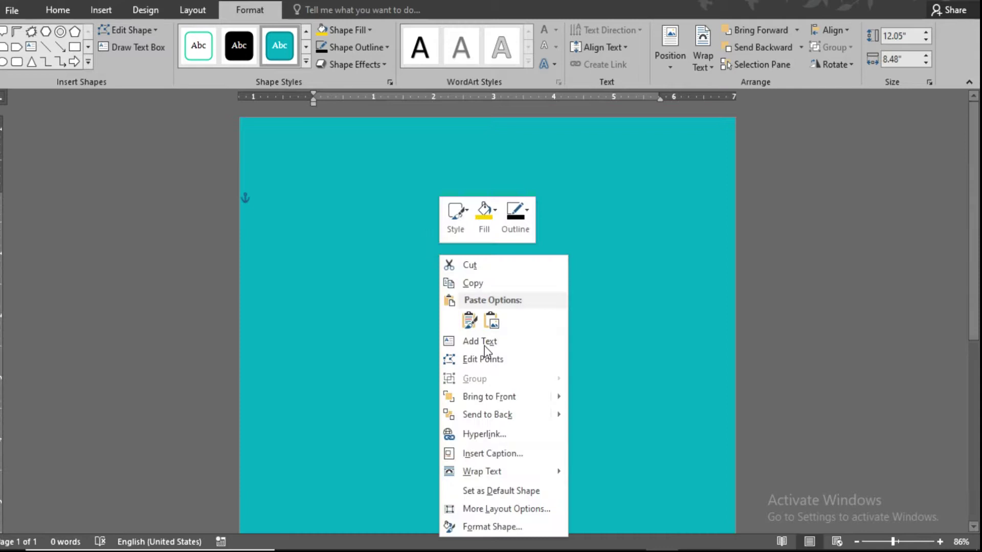
left_click(506, 522)
left_click(828, 223)
left_click(872, 380)
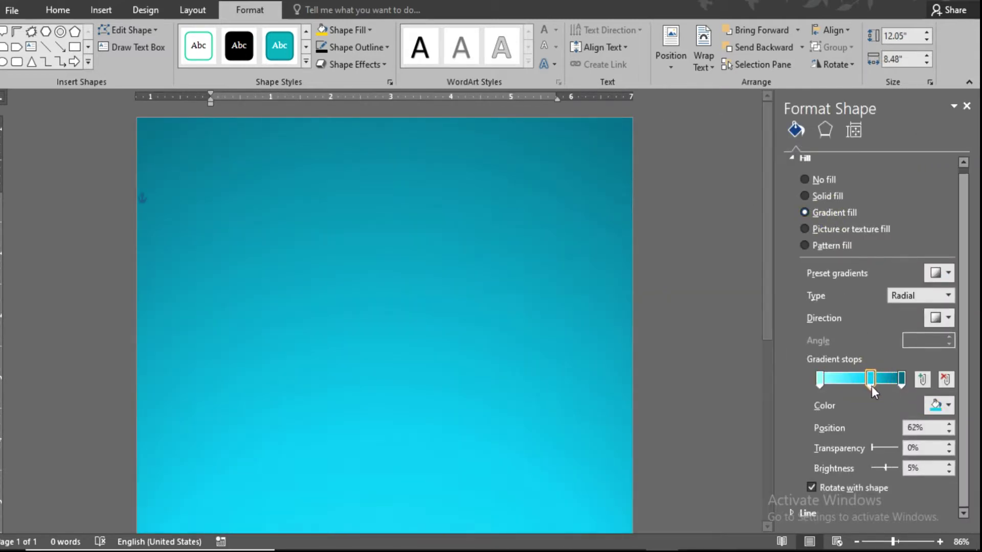
left_click_drag(828, 380, 861, 382)
key("Escape")
left_click(966, 106)
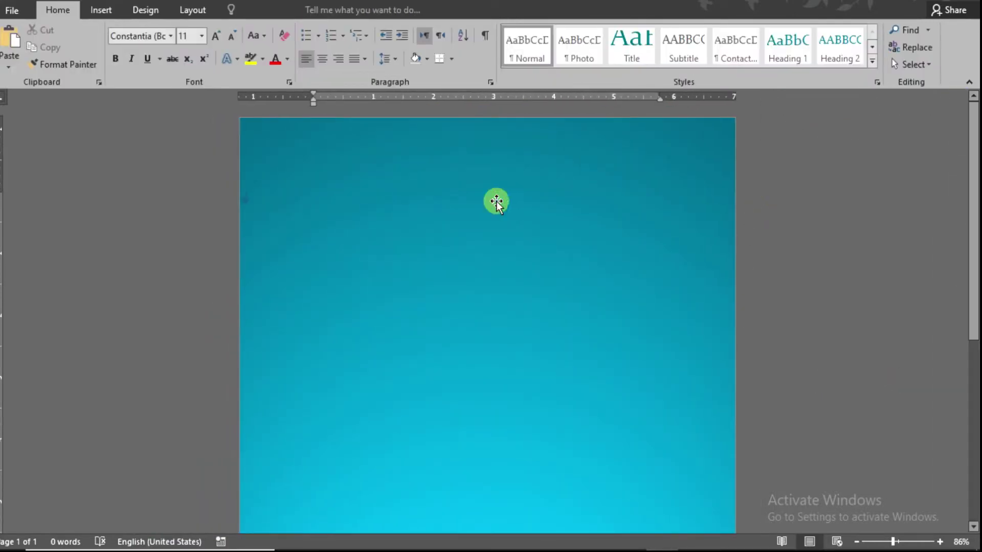
- Insert the muscular man with dumbbells photo, wrapped in front of text
left_click(101, 10)
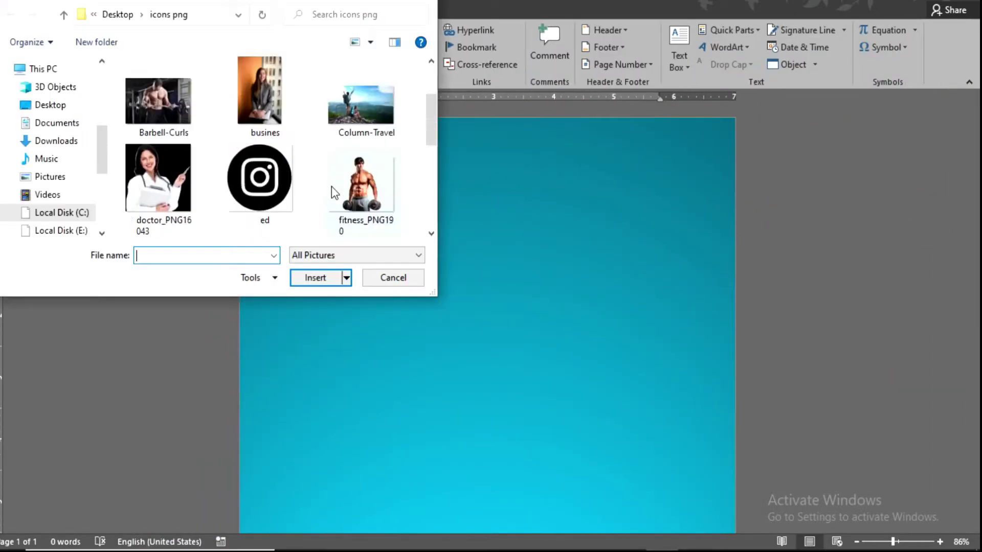
double_click(353, 109)
left_click(666, 56)
left_click(692, 192)
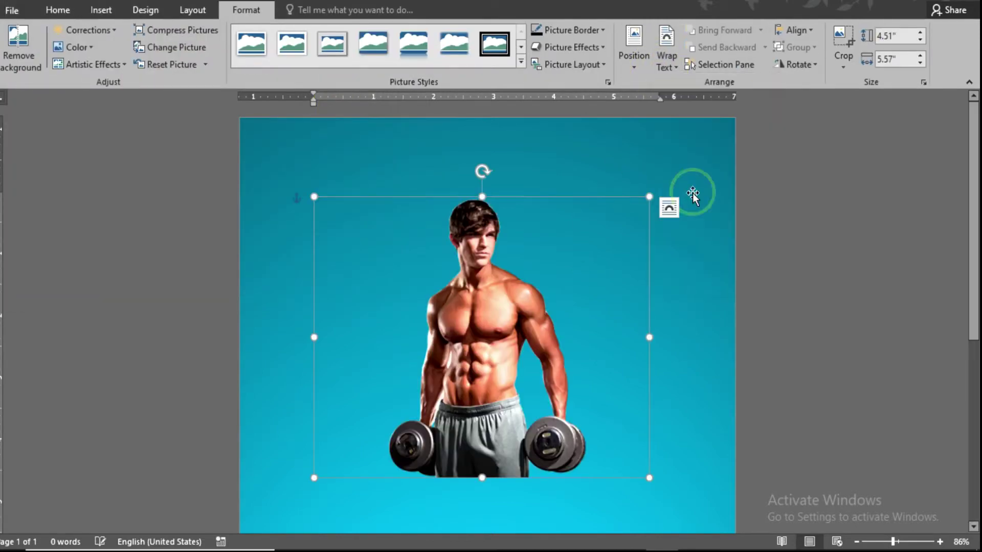
- Zoom to 80% and enlarge the photo slightly to 4.91 × 6.06 in
left_click_drag(904, 545, 890, 541)
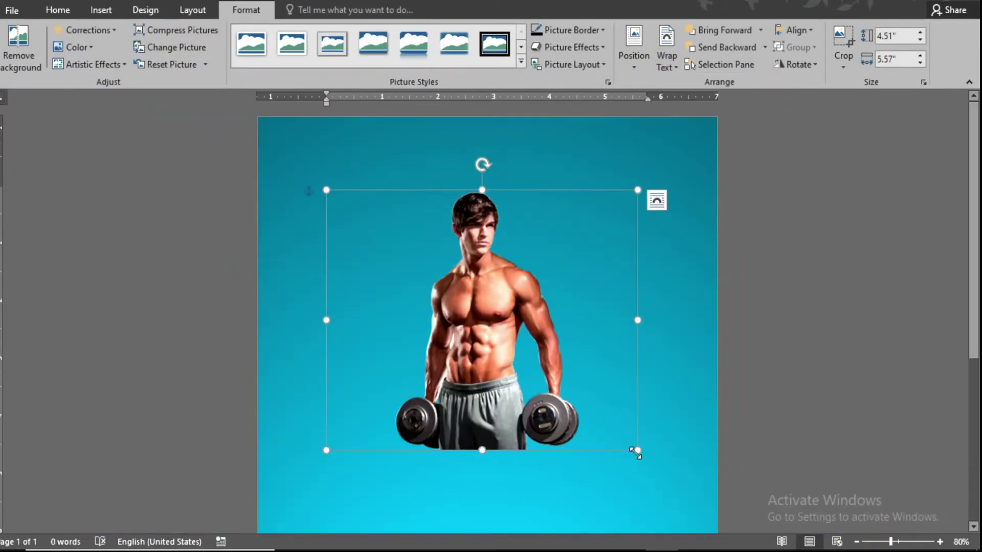
left_click_drag(636, 453, 664, 472)
left_click(87, 29)
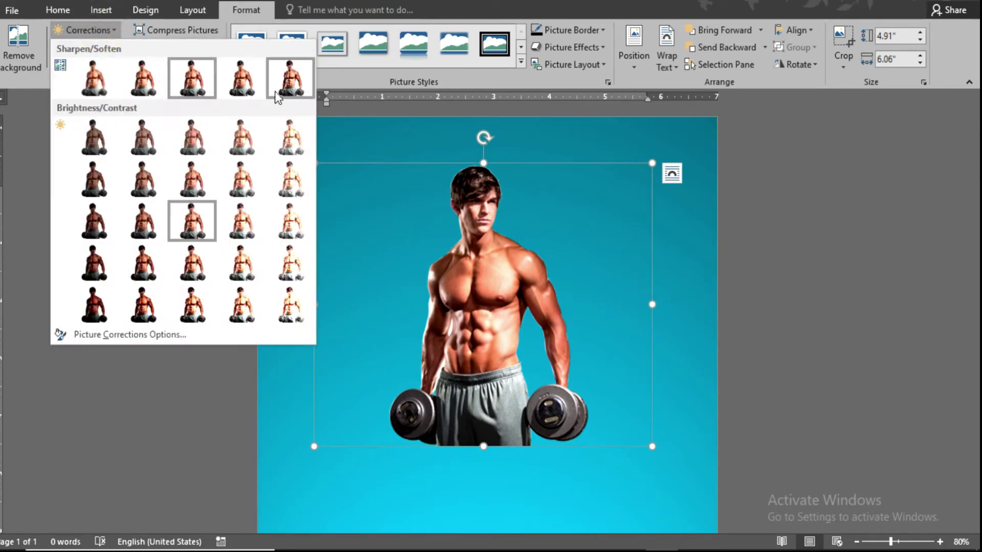
left_click(253, 90)
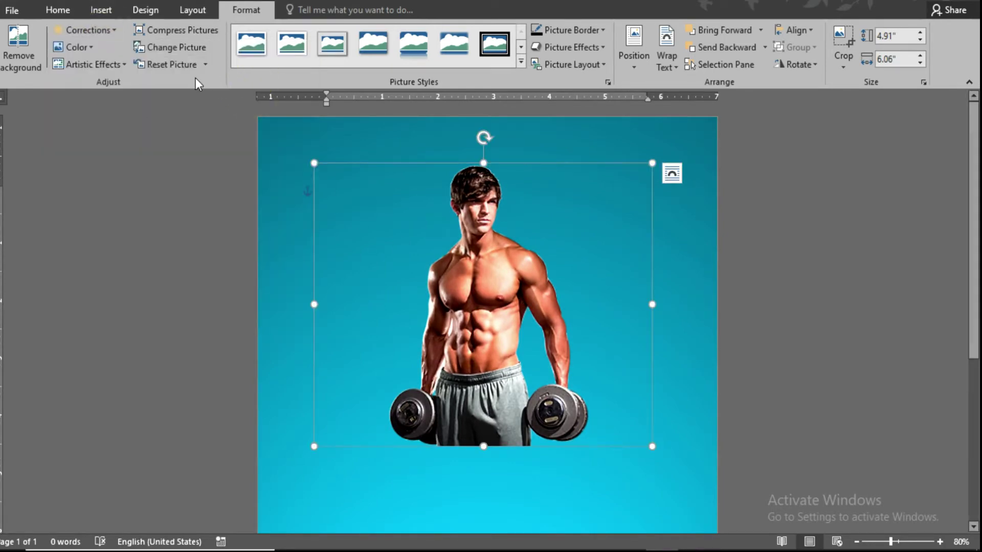
left_click(100, 10)
left_click(190, 56)
- Draw a pentagon over the man's torso and dock a narrowed Selection Pane on the right
left_click(267, 103)
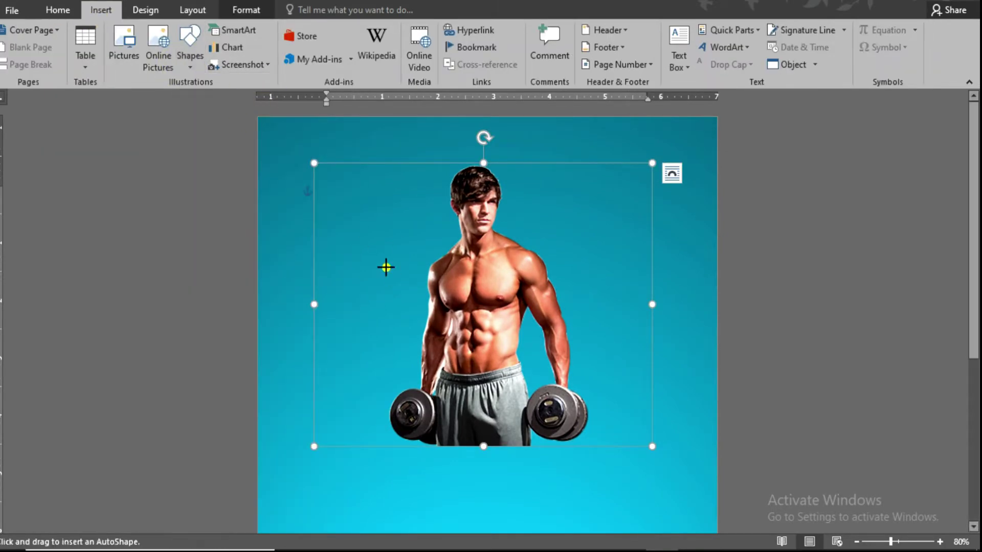
mouse_move(383, 268)
left_mouse_down()
mouse_move(553, 446)
mouse_move(567, 447)
left_mouse_up()
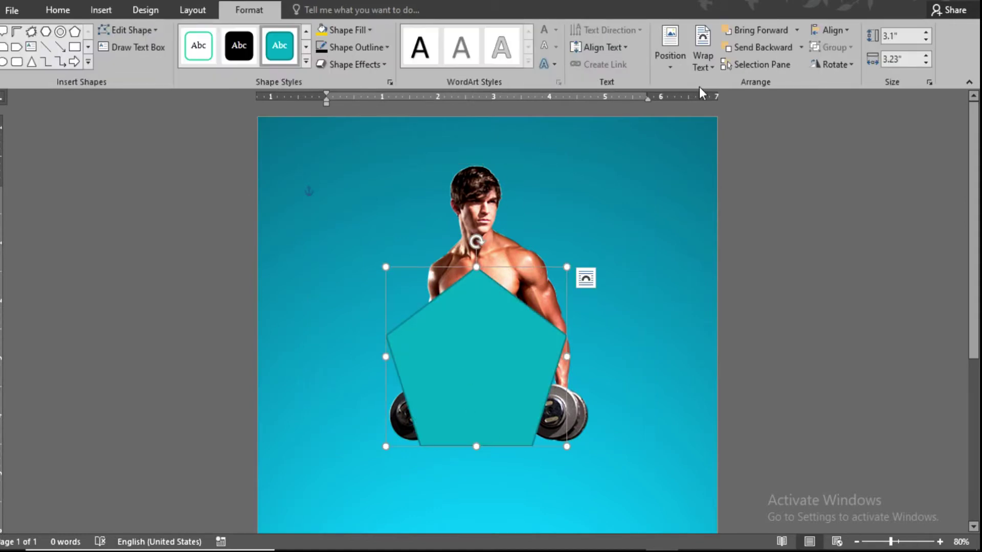
left_click(757, 65)
left_click_drag(351, 264, 189, 265)
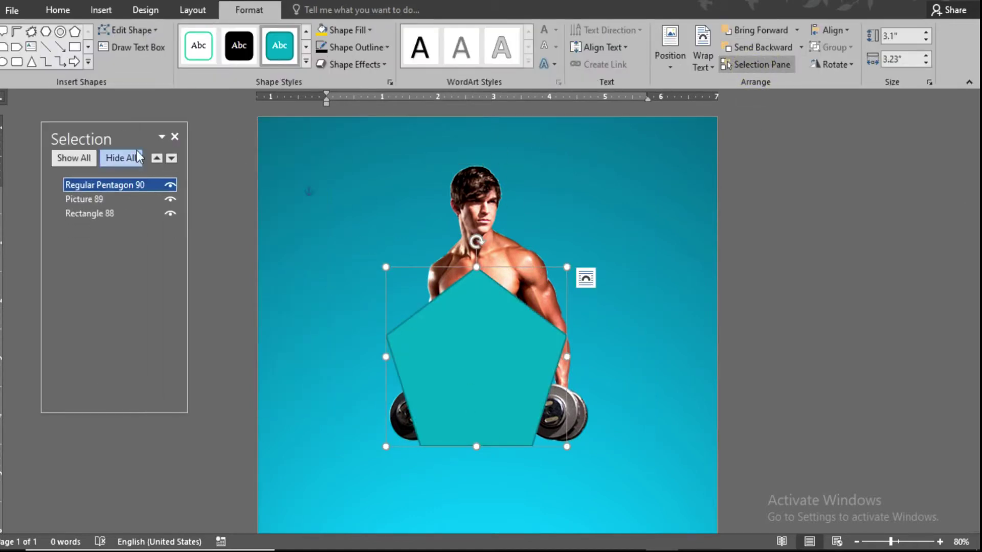
left_click_drag(124, 129, 898, 167)
- Fill the pentagon black with no outline and move it behind the man picture
left_click(232, 63)
left_click(353, 47)
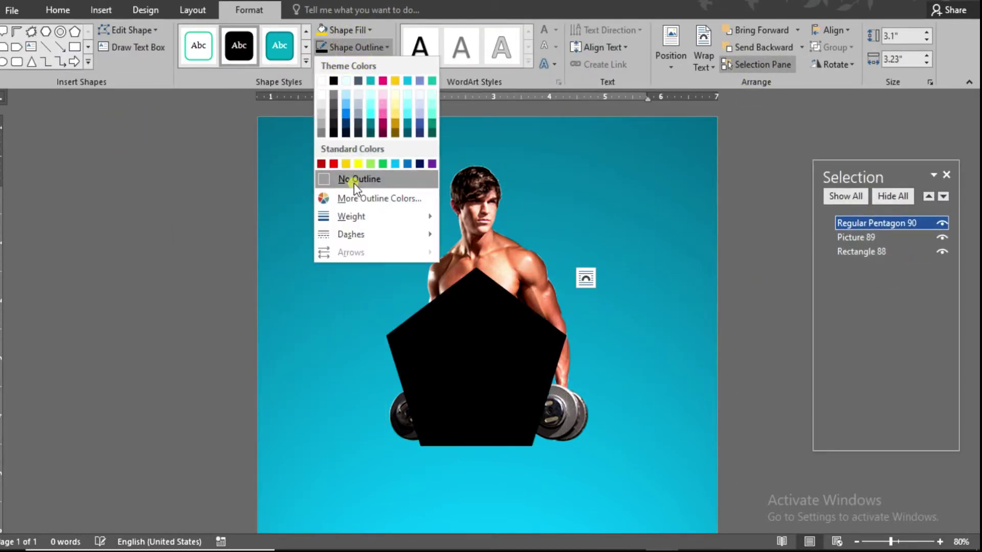
left_click(353, 178)
left_click_drag(866, 250, 866, 245)
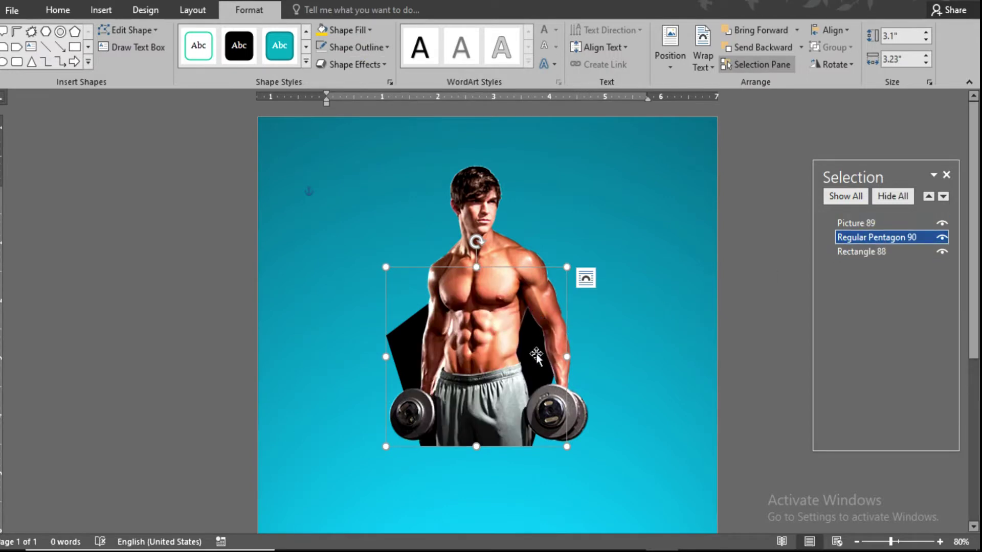
- Shift the man picture slightly left and enlarge it from its top-right corner
left_click(877, 237)
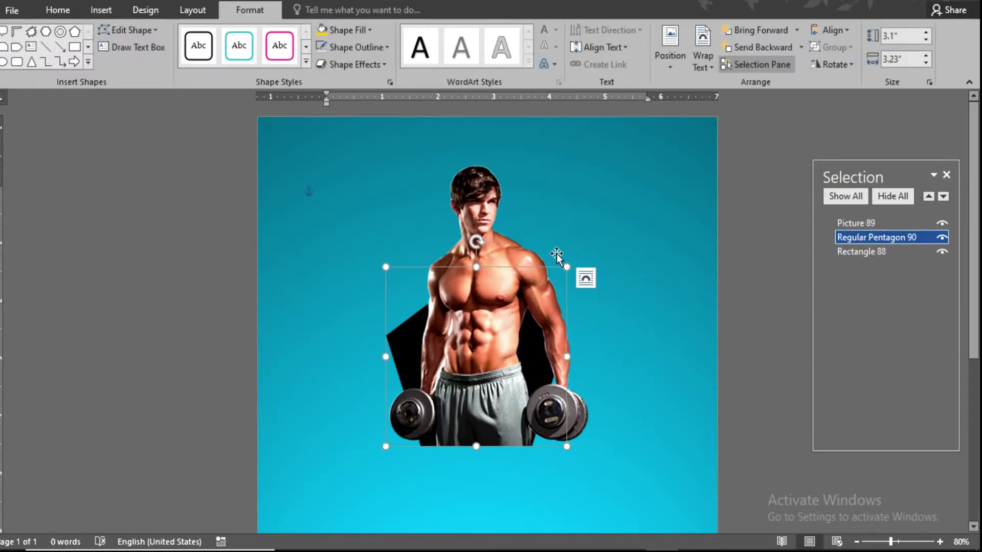
left_click(565, 269)
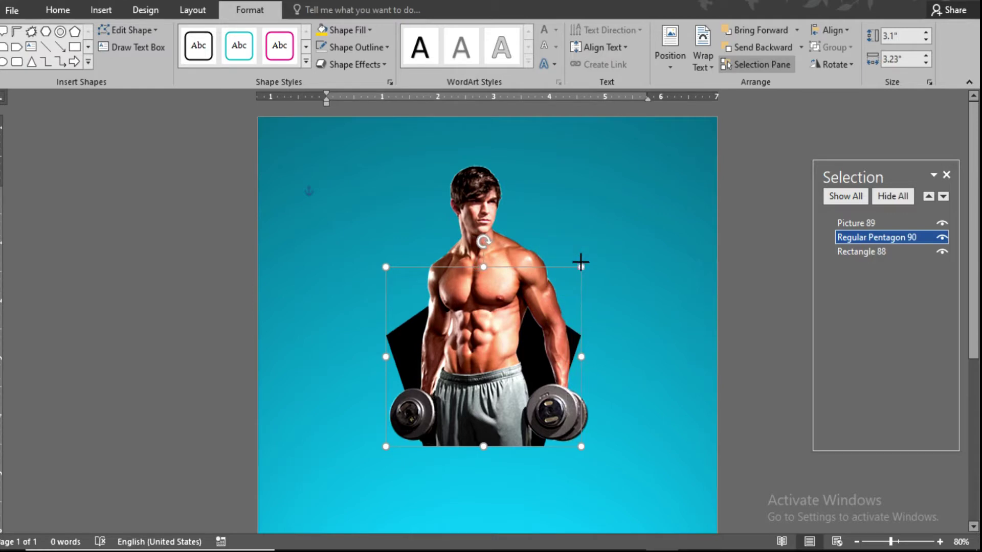
left_click_drag(566, 321, 553, 320)
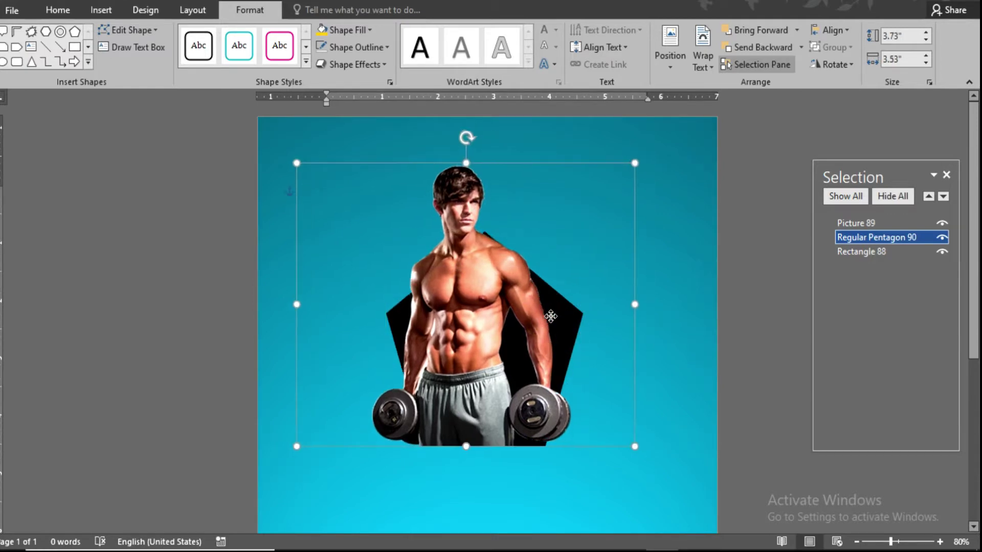
left_click_drag(640, 164, 668, 137)
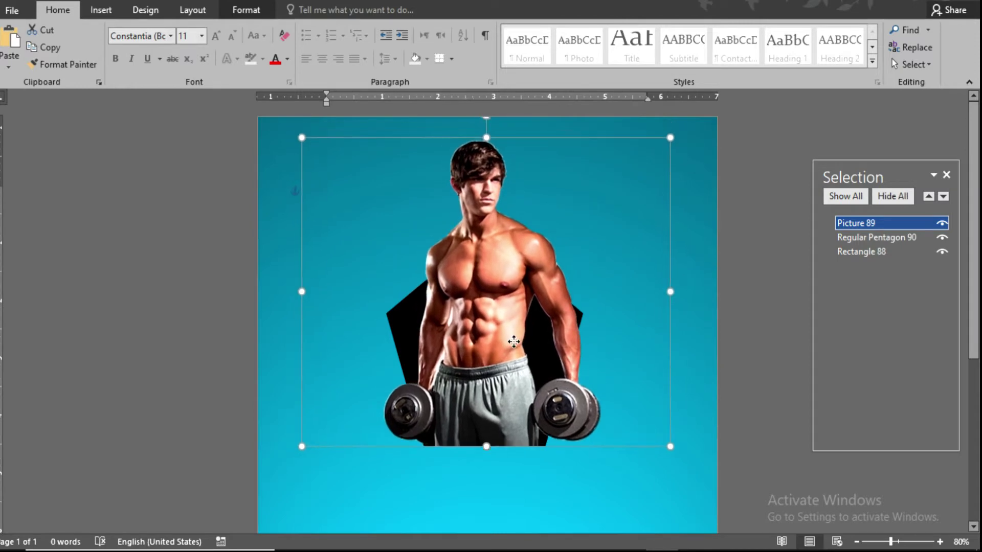
- Enlarge the man picture and shift it right over the black pentagon
left_click(743, 398)
scroll(743, 398, "down", 1)
left_click(603, 248)
left_click(851, 237)
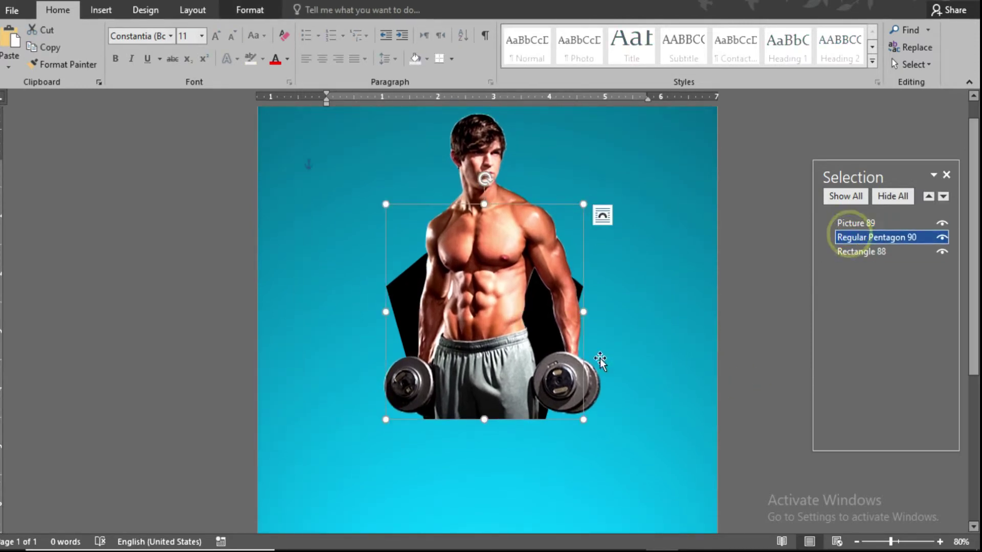
left_click(585, 424)
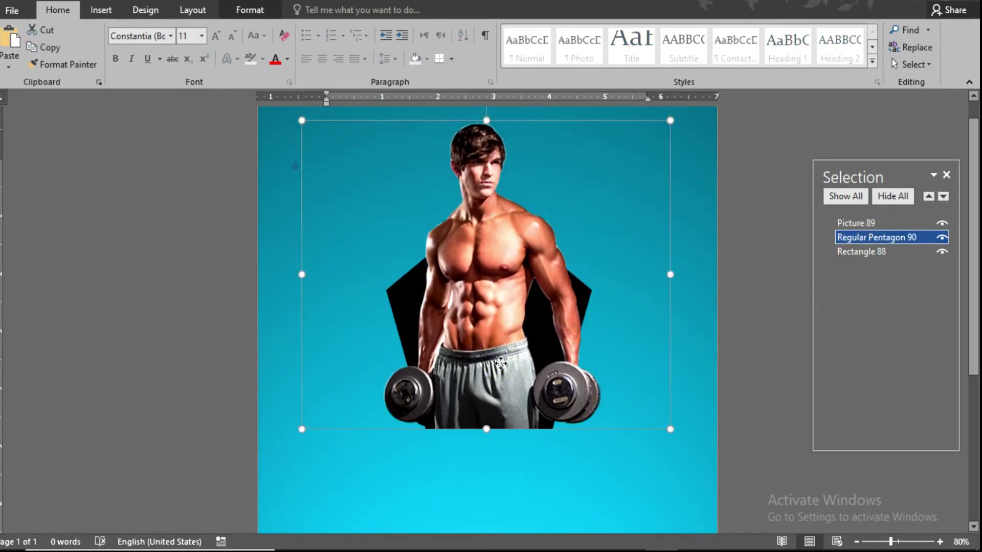
left_click_drag(673, 429, 687, 429)
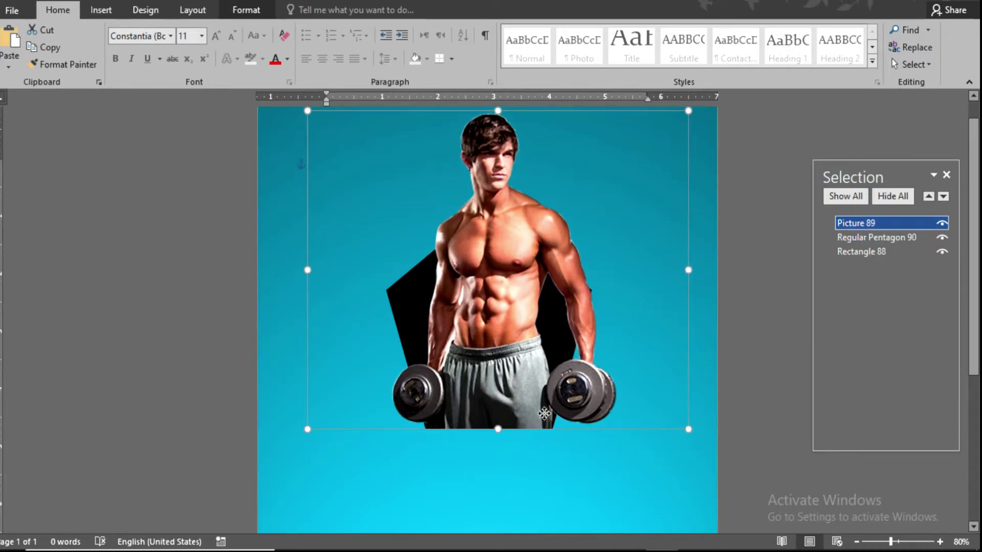
- Check the picture's placement over the pentagon by selecting and deselecting it
left_click(757, 432)
scroll(757, 431, "down", 2)
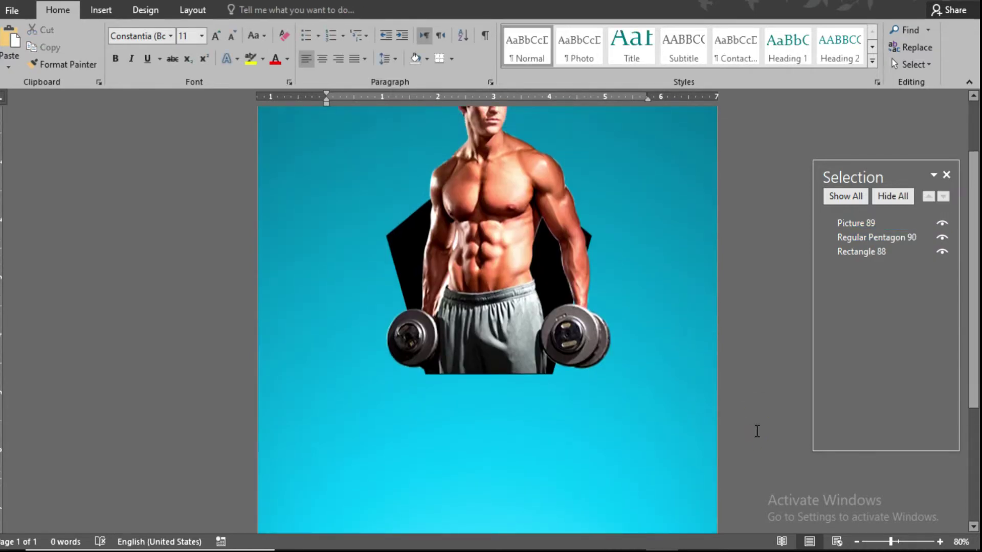
left_click(573, 286)
left_click(761, 299)
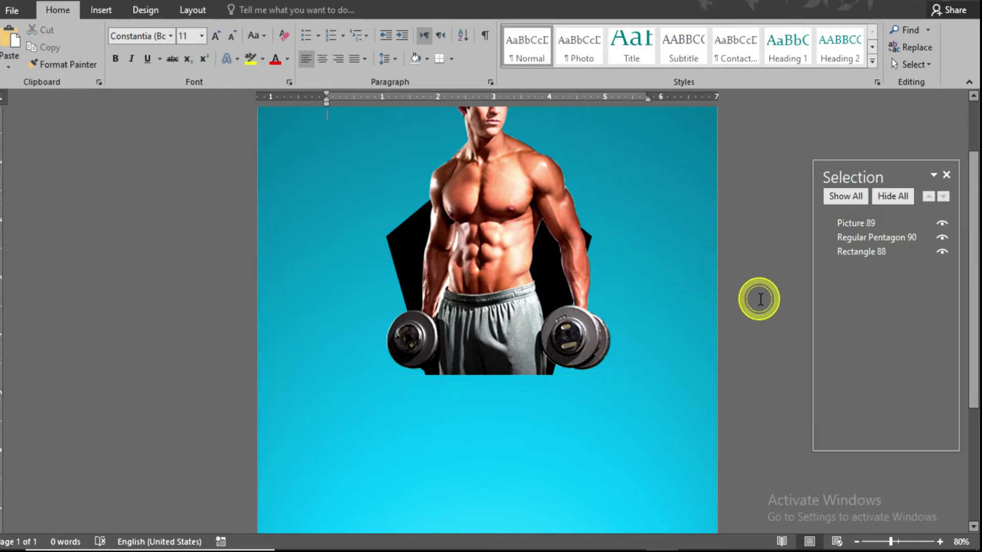
left_click(478, 293)
left_click(736, 253)
scroll(736, 253, "up", 2)
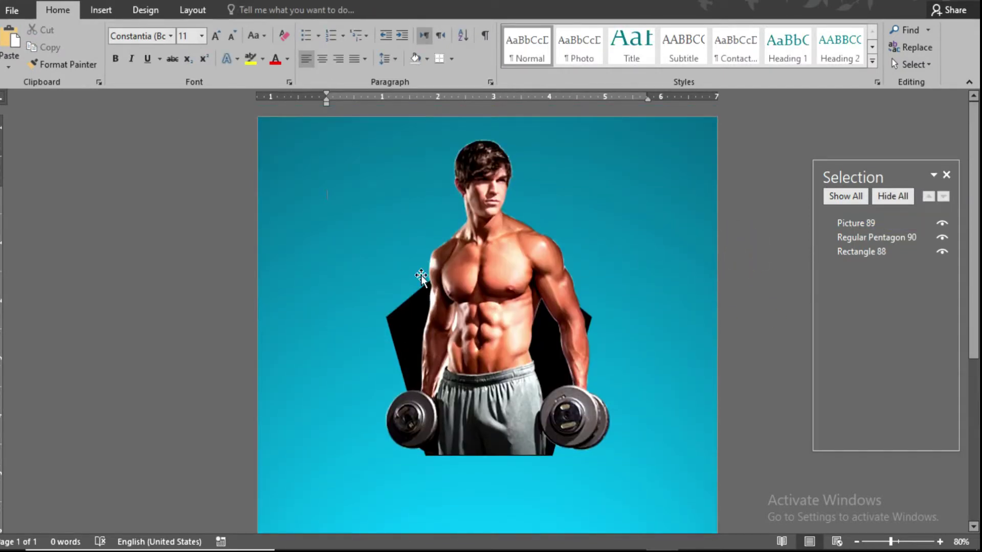
left_click(100, 9)
left_click(190, 48)
- Copy and paste the black pentagon, then place the copy behind the man picture
left_click(415, 275)
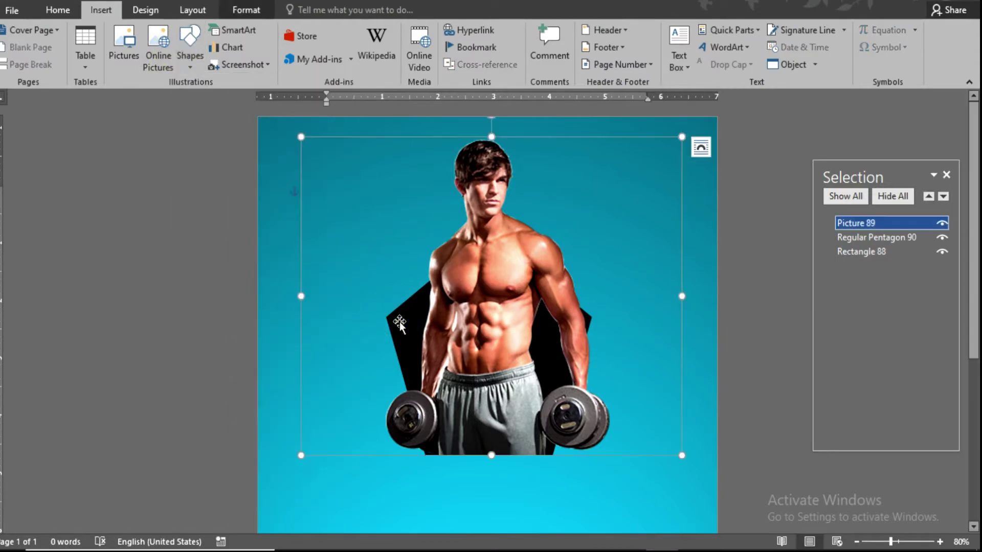
left_click(869, 237)
key("ctrl+c")
key("ctrl+v")
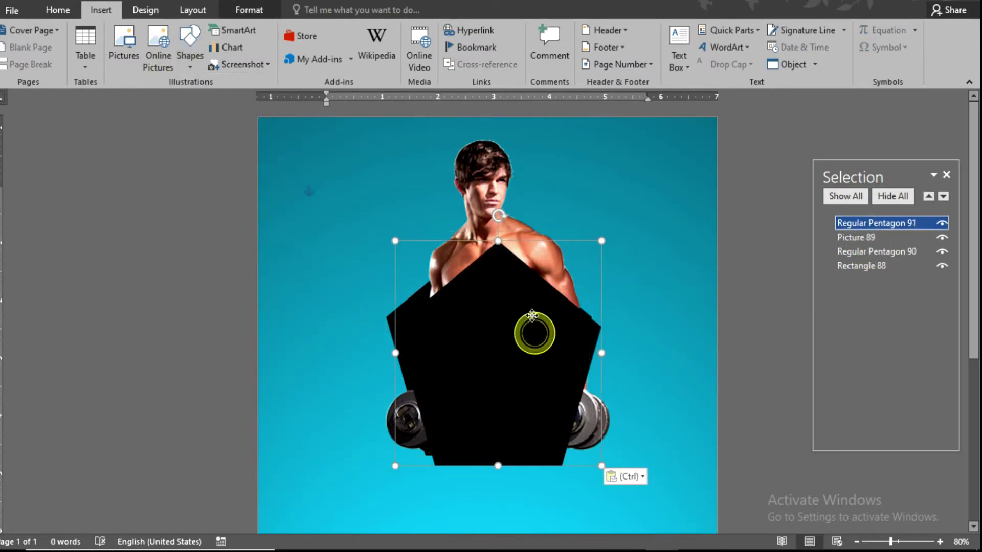
left_click_drag(537, 332, 521, 253)
left_click_drag(887, 262, 887, 259)
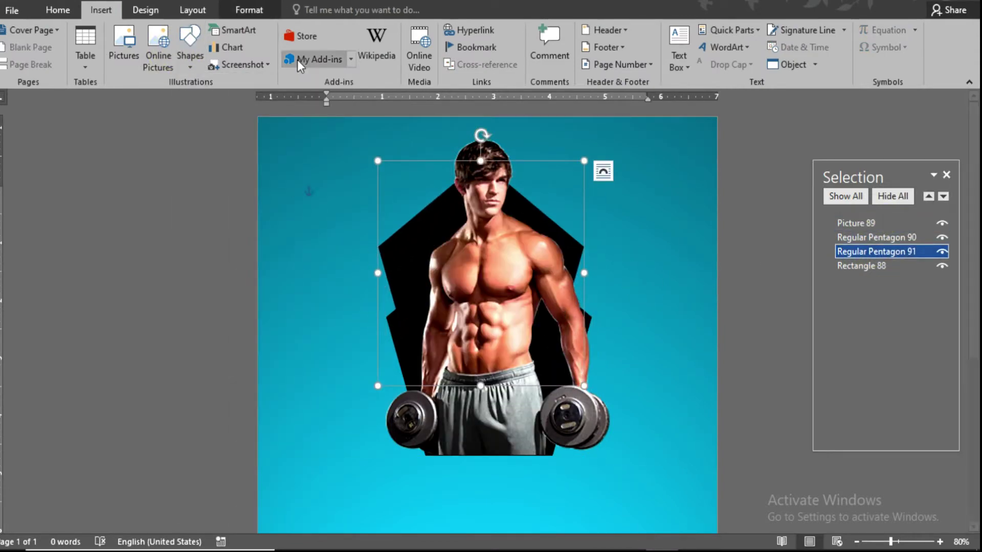
- Give the pentagon copy no fill and a gold 6 pt outline
left_click(353, 30)
left_click(340, 159)
left_click(359, 47)
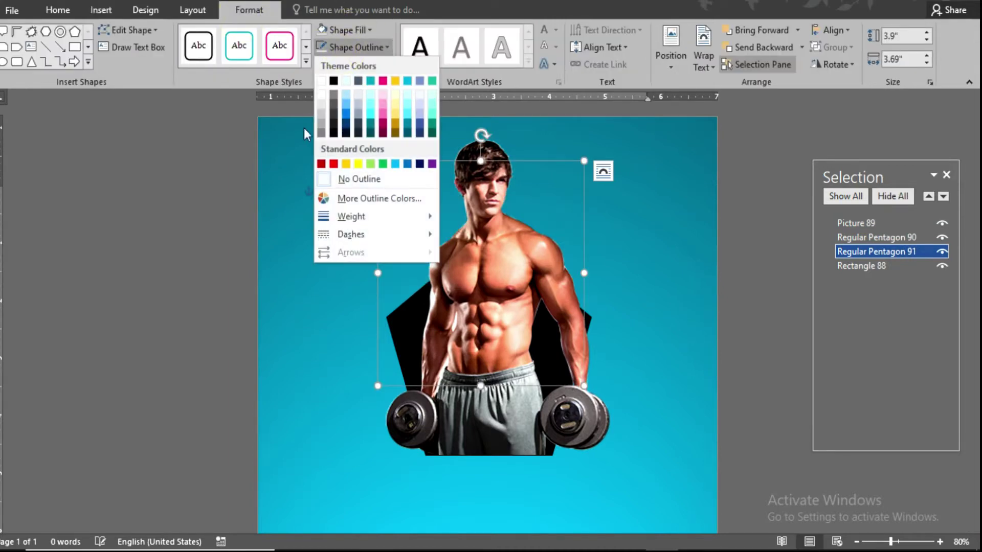
left_click(345, 164)
left_click(358, 47)
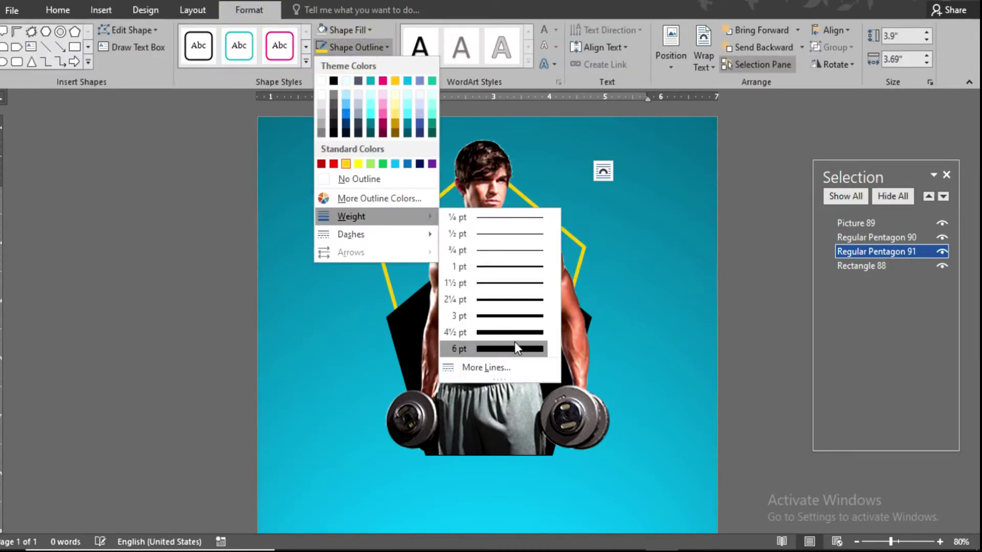
left_click(515, 342)
- Enlarge the gold pentagon and move it down and left to frame the man
left_click_drag(584, 387, 633, 439)
left_click(603, 277)
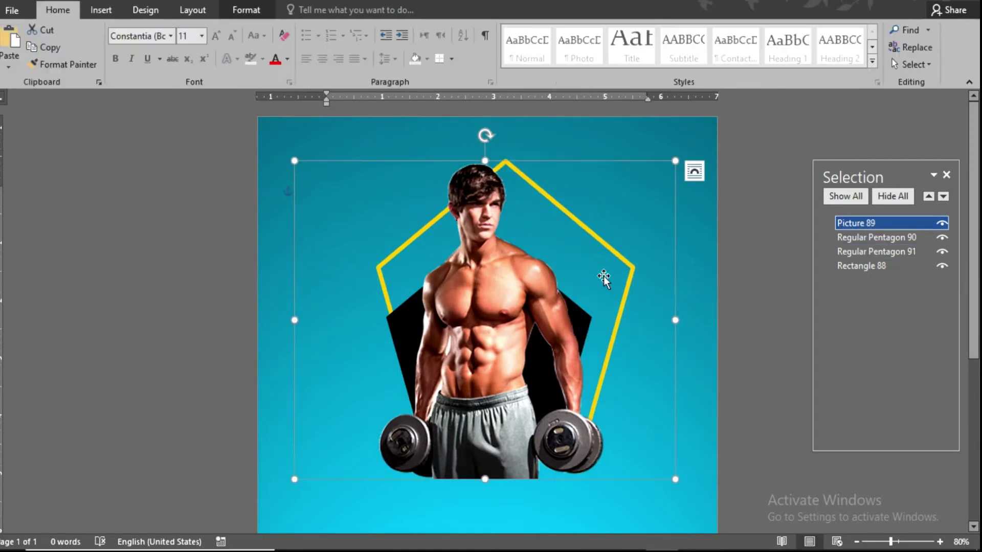
left_click(870, 266, "ctrl")
left_click(622, 270)
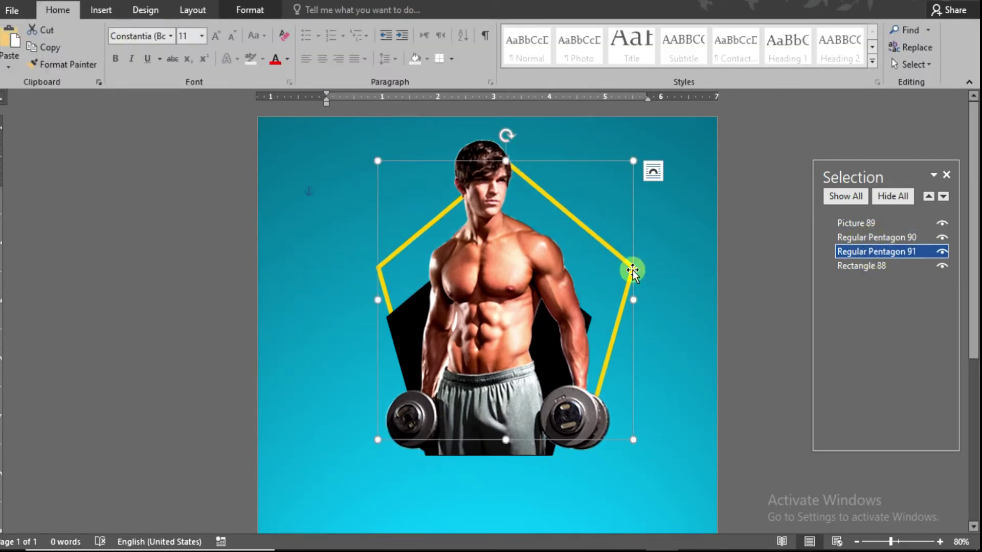
left_click_drag(633, 270, 617, 294)
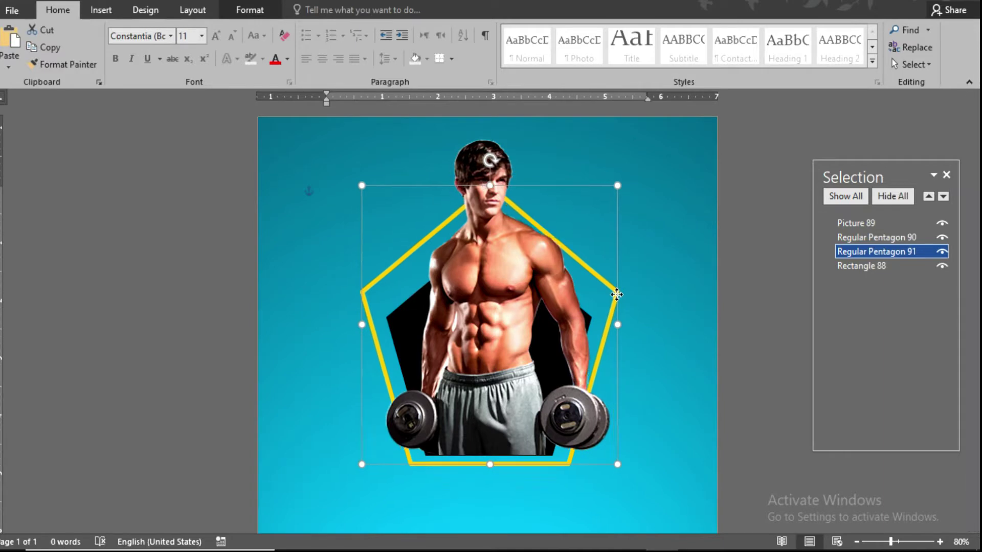
- Review the picture's text wrapping, then select the picture together with the black pentagon
left_click(772, 247)
left_click(492, 362)
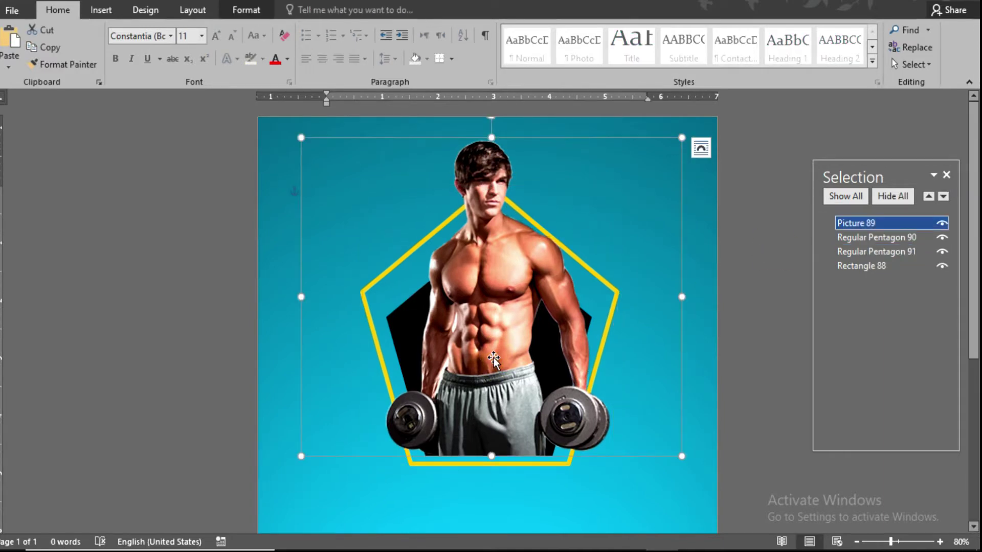
left_click(700, 147)
left_click(726, 110)
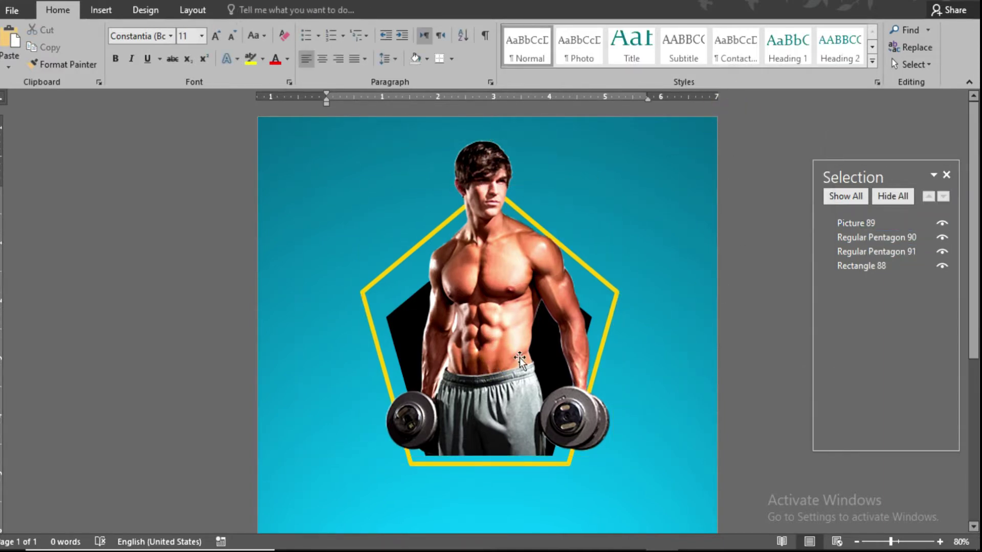
left_click(878, 236, "ctrl")
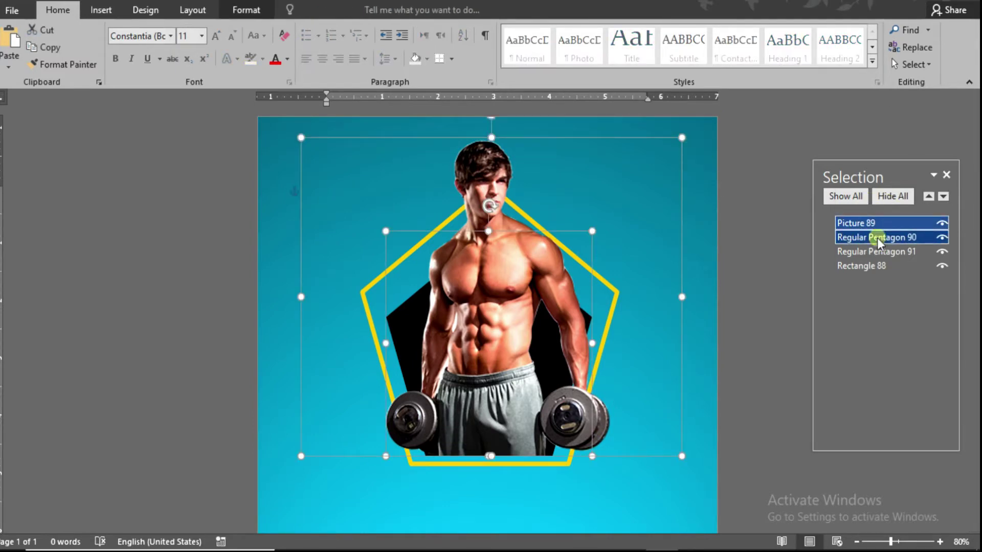
- Group the man picture with the black and gold pentagons
left_click(878, 252, "ctrl")
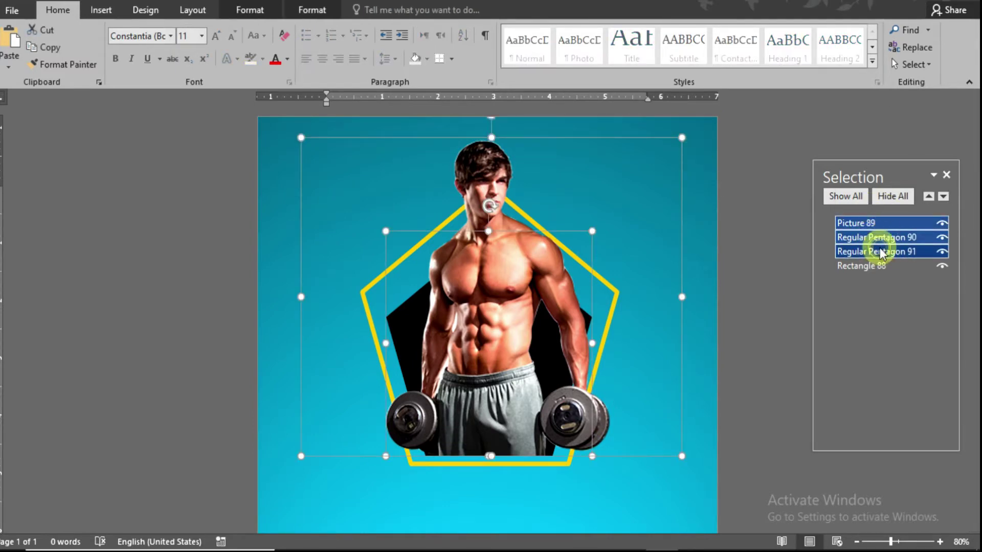
right_click(562, 231)
mouse_move(606, 321)
left_click(725, 320)
- Align the group to the centre and middle of the page
scroll(544, 266, "down", 1)
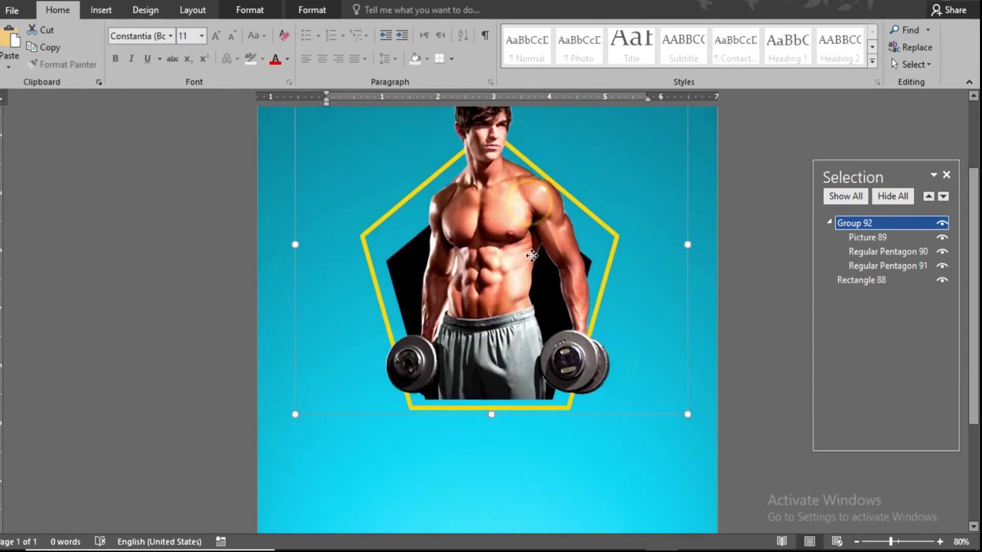
left_click(249, 10)
left_click(833, 31)
left_click(835, 64)
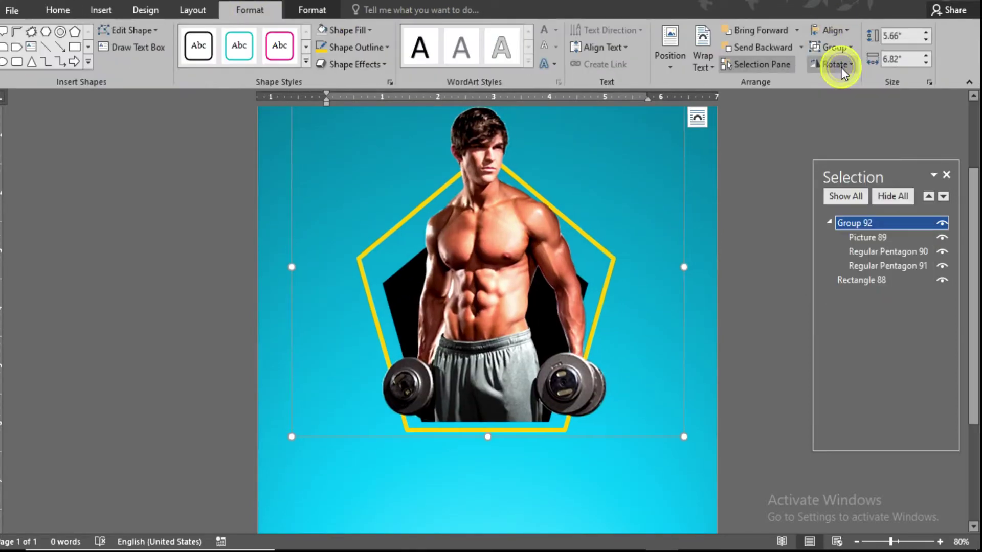
left_click(833, 30)
left_click(841, 123)
left_click(775, 155)
- Enlarge the group by dragging its corner handles
scroll(775, 155, "down", 5)
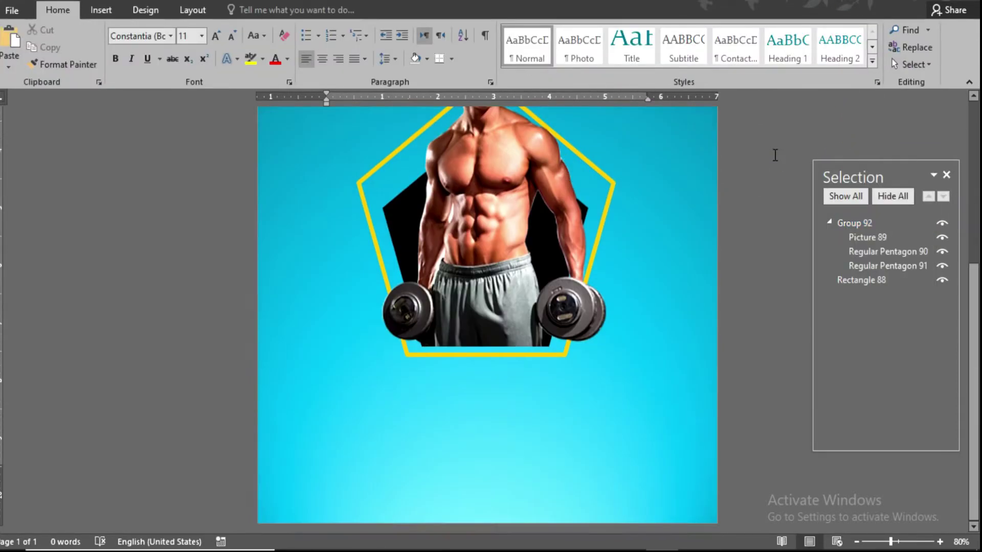
scroll(776, 155, "up", 6)
left_click(466, 344)
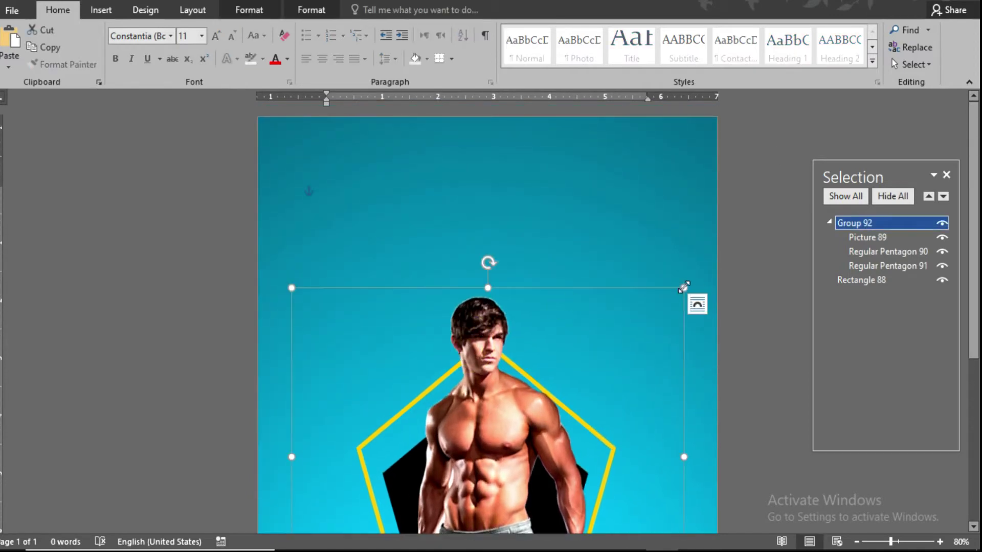
left_click_drag(683, 284, 698, 259)
left_click_drag(540, 397, 517, 391)
- Undo the last change to bring the man and pentagon group back down
left_click(705, 259)
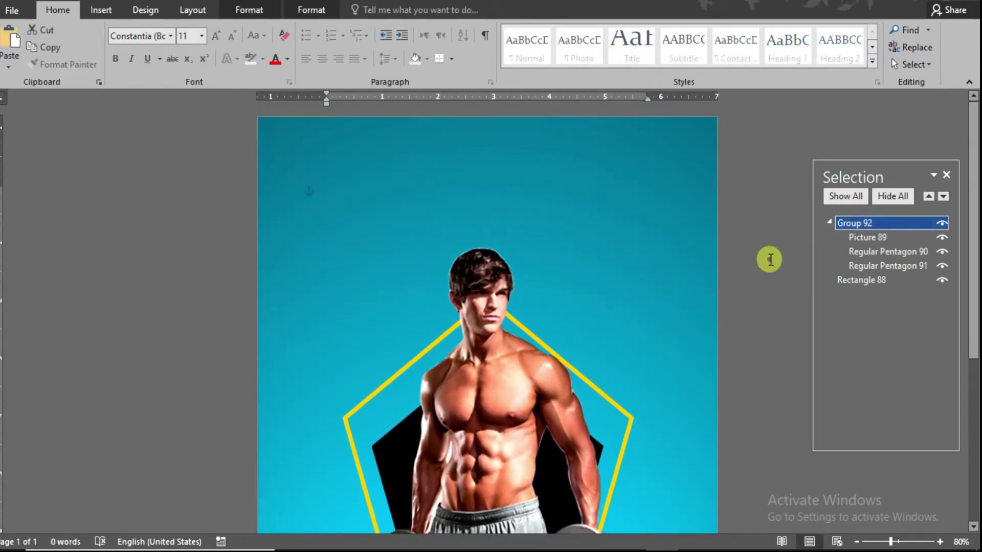
scroll(771, 260, "down", 5)
key("ctrl+z")
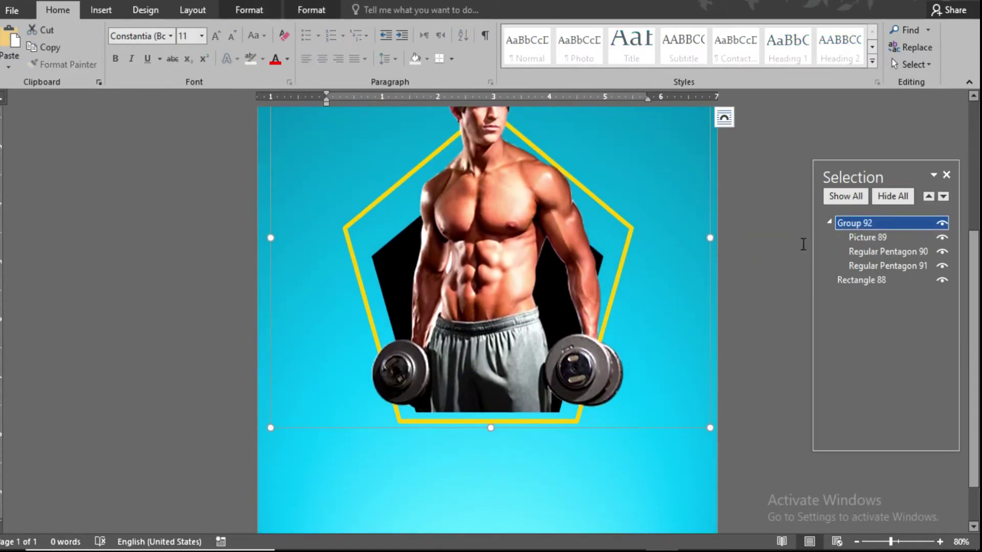
left_click(804, 245)
- Draw a rectangle across the page bottom and delete its top-right point to slant it
left_click(101, 9)
left_click(189, 53)
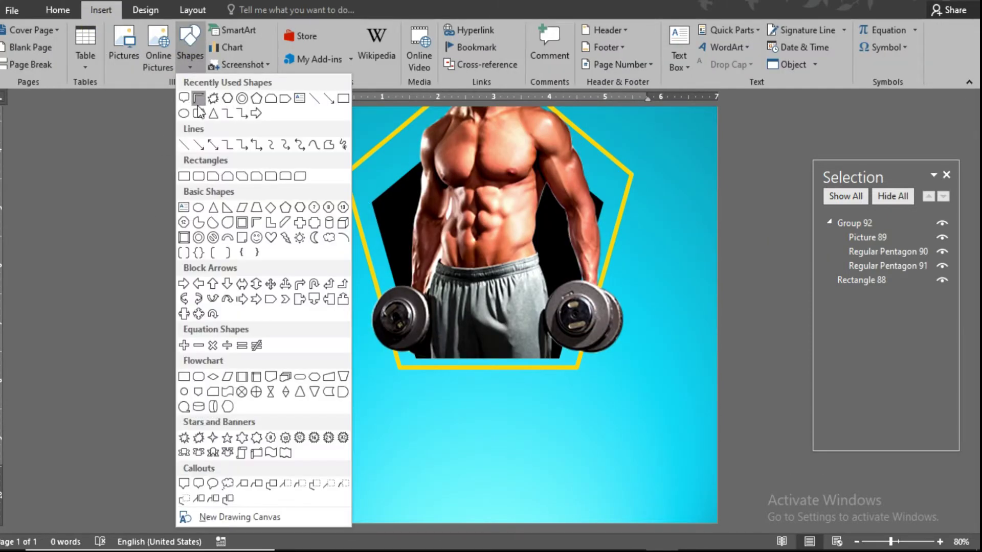
left_click(285, 176)
left_click_drag(260, 402, 714, 518)
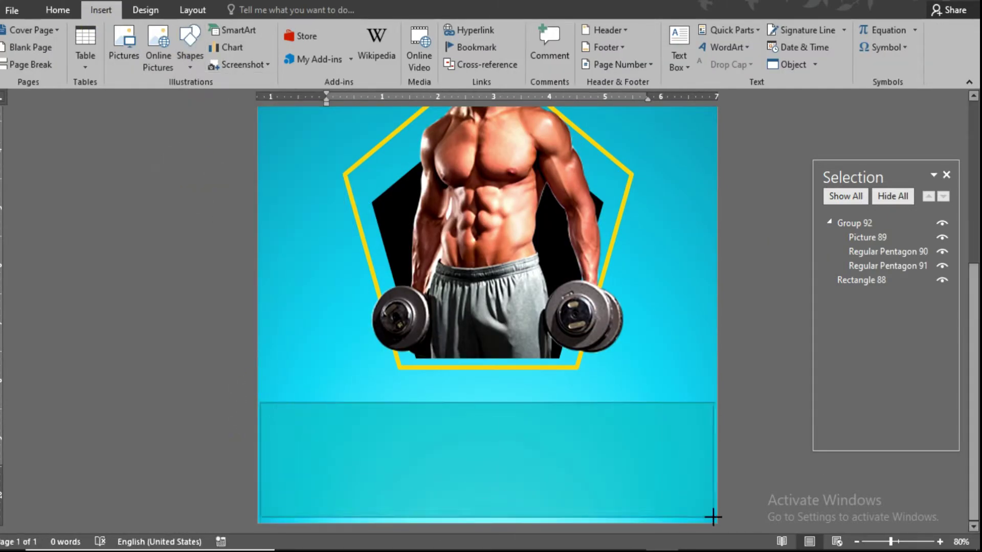
right_click(660, 468)
left_click(713, 285)
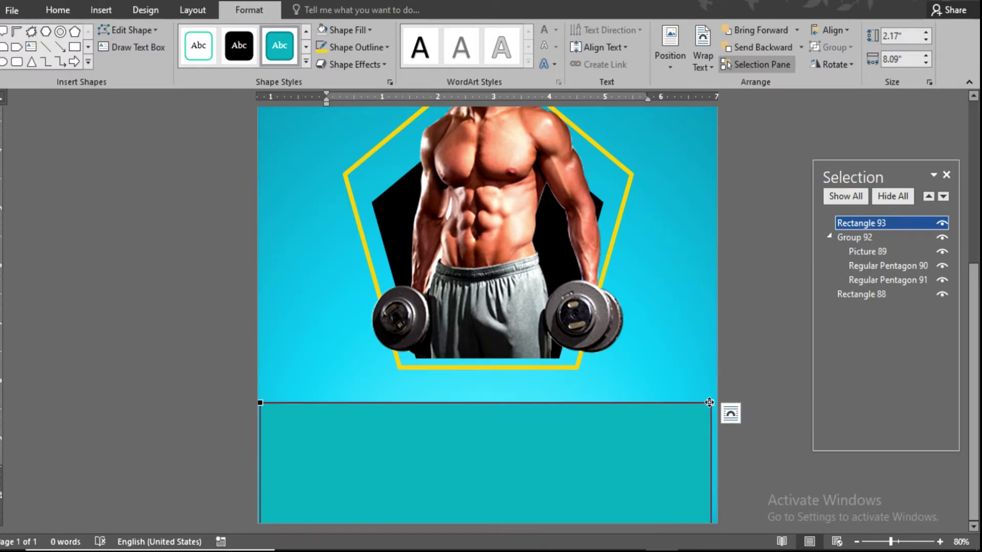
right_click(710, 403)
left_click(756, 281)
left_click(351, 460)
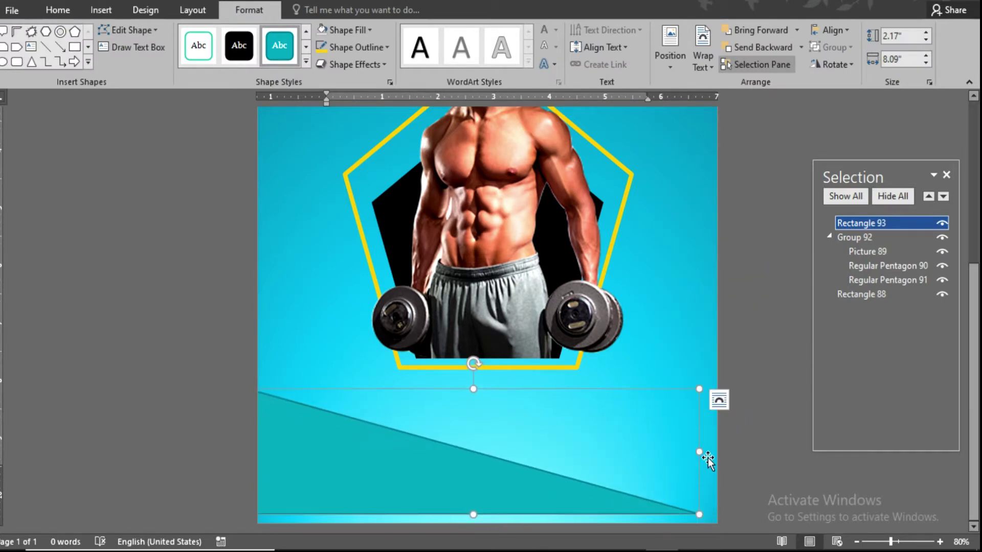
left_click_drag(556, 489, 561, 503)
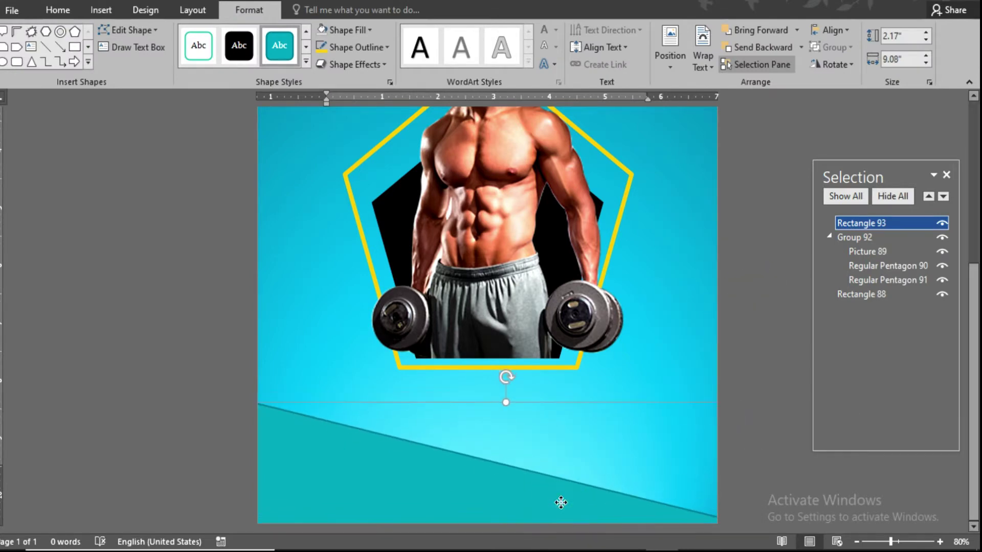
- Fill the slanted band yellow and remove its outline
left_click(358, 31)
left_click(348, 145)
left_click(353, 45)
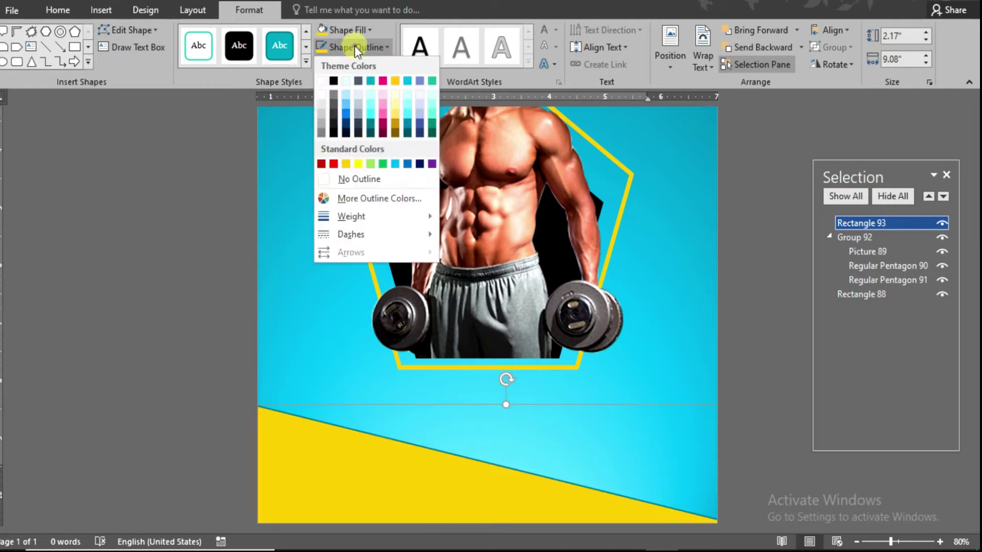
left_click(368, 175)
left_click(724, 300)
scroll(724, 301, "up", 3)
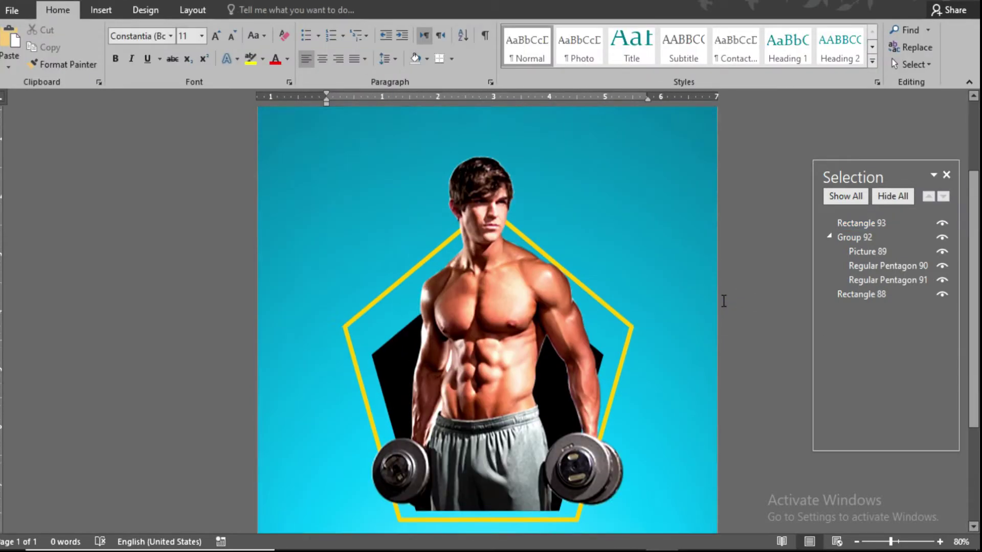
scroll(724, 301, "up", 3)
- Draw a half frame with thinner bars and fit it into the top-left page corner
left_click(101, 10)
left_click(190, 56)
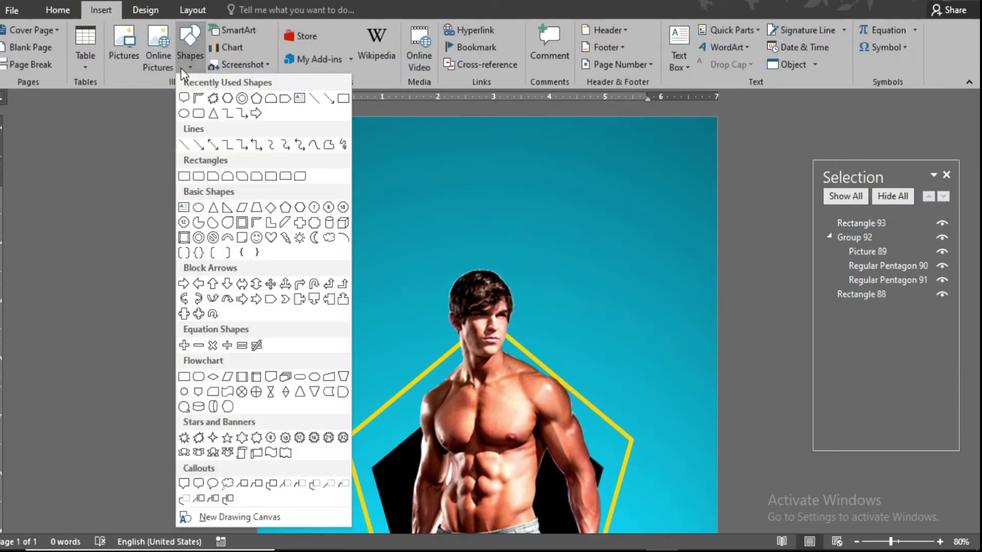
left_click(194, 100)
left_click_drag(325, 186, 409, 352)
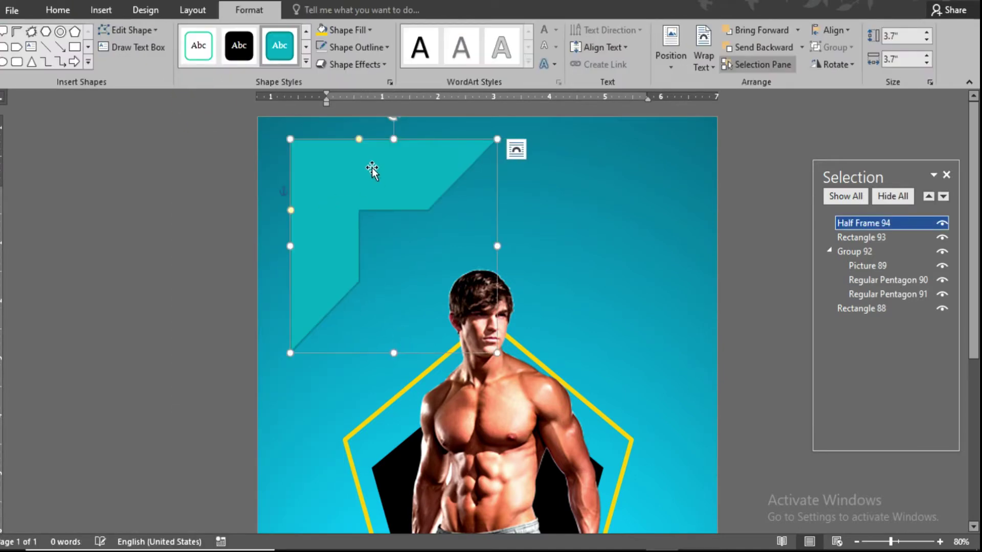
left_click_drag(289, 176, 291, 169)
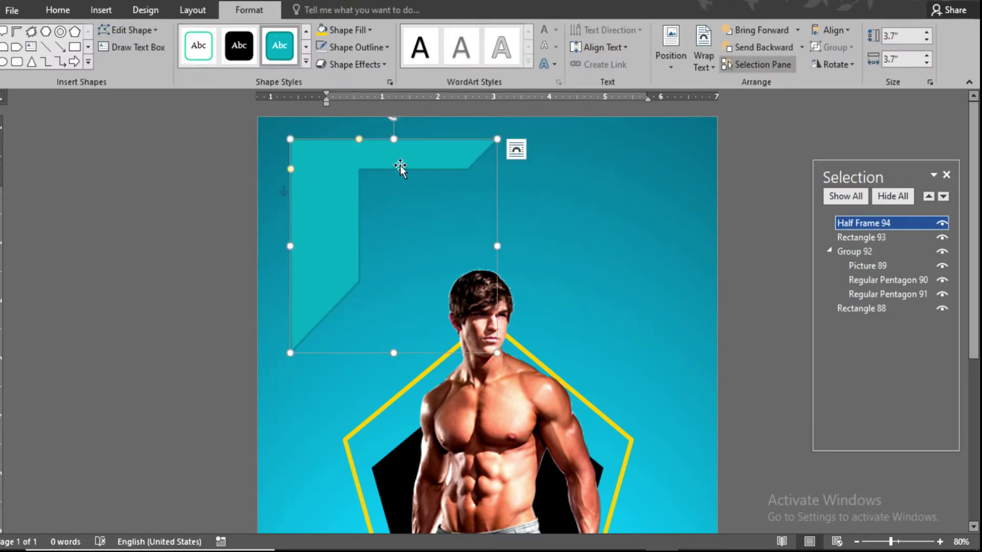
left_click_drag(357, 140, 320, 137)
left_click_drag(390, 158, 356, 138)
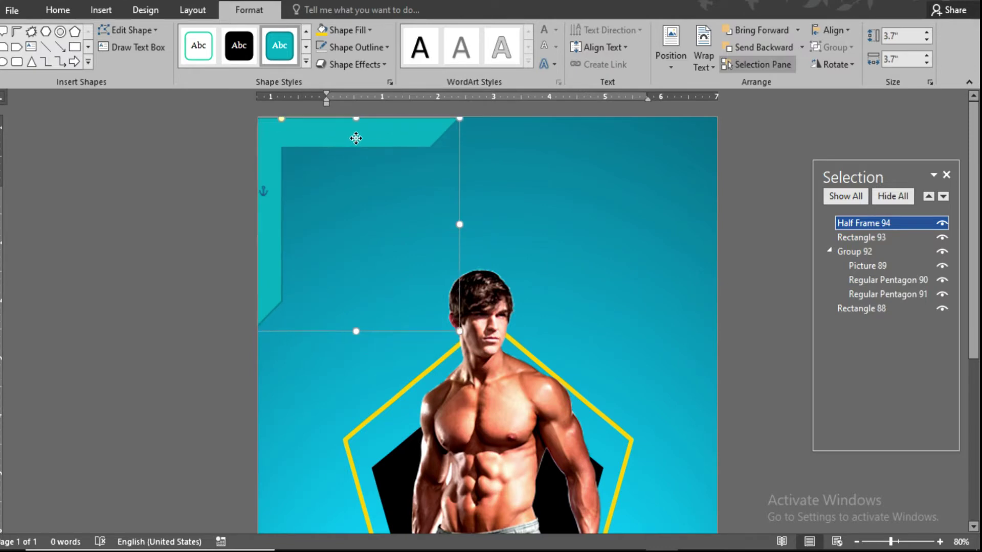
- Fill the corner half frame yellow with no outline and tweak its shape
left_click(321, 30)
left_click(357, 47)
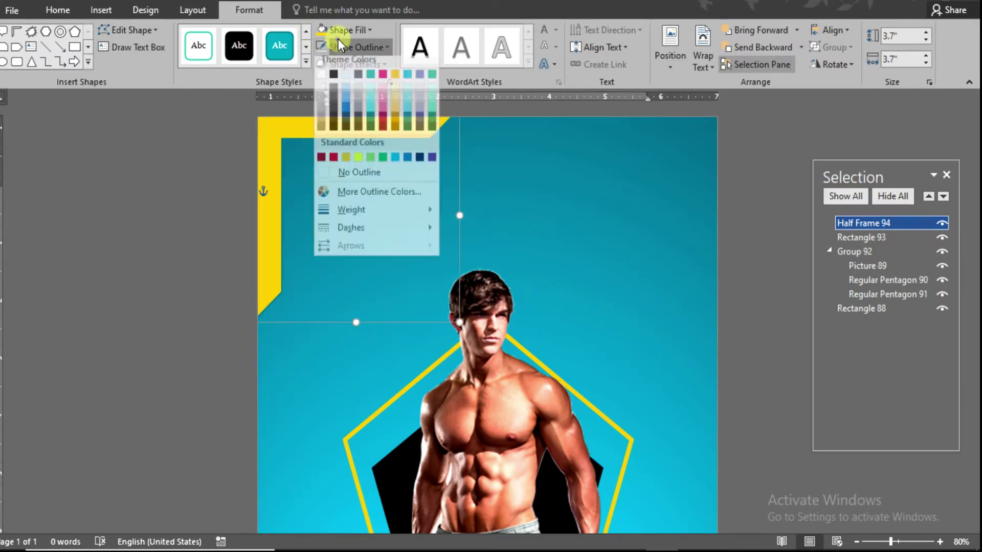
left_click(353, 179)
left_click_drag(356, 323, 357, 329)
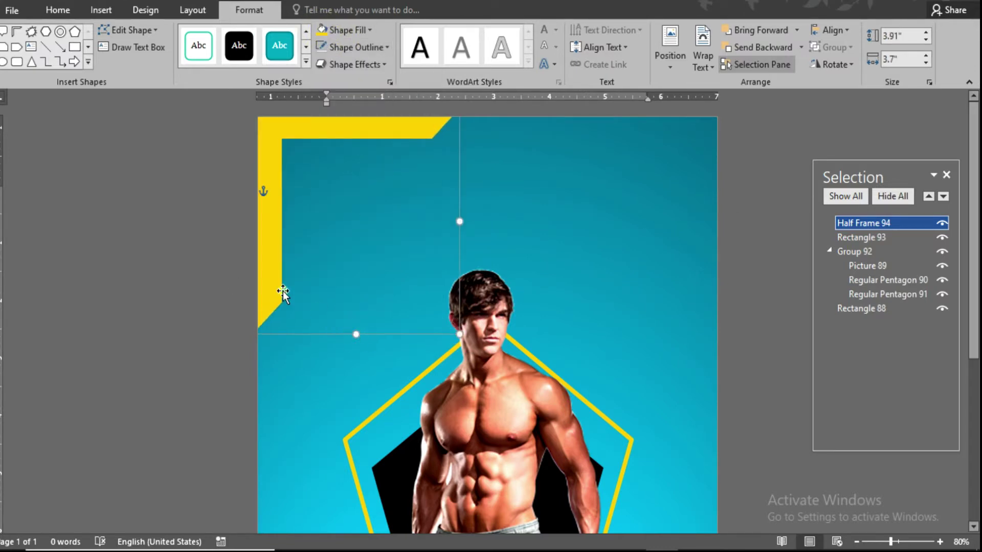
left_click(750, 221)
scroll(750, 222, "down", 2)
scroll(750, 222, "down", 4)
scroll(750, 222, "up", 2)
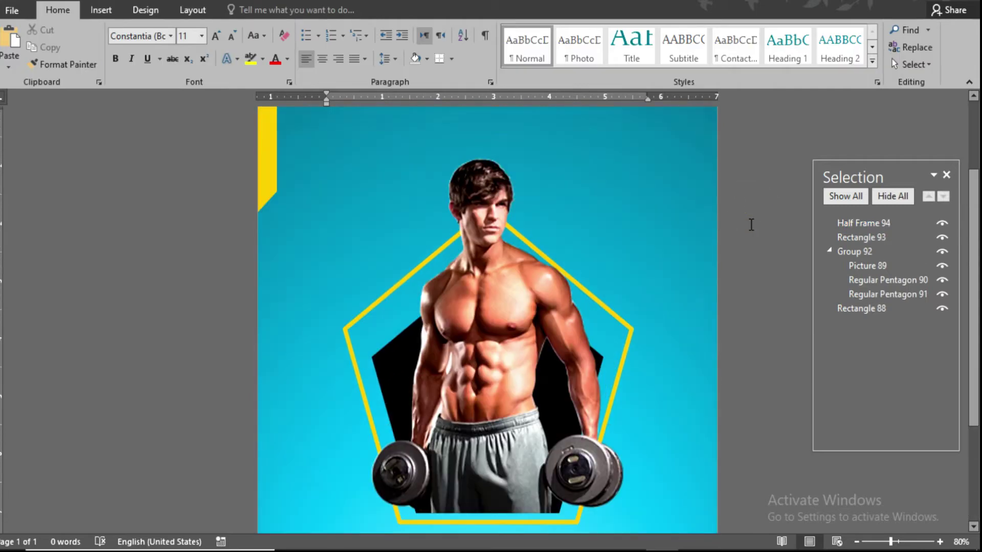
scroll(750, 221, "up", 1)
- Draw a black circle at the page's right edge and duplicate it slightly right
left_click(101, 10)
left_click(190, 48)
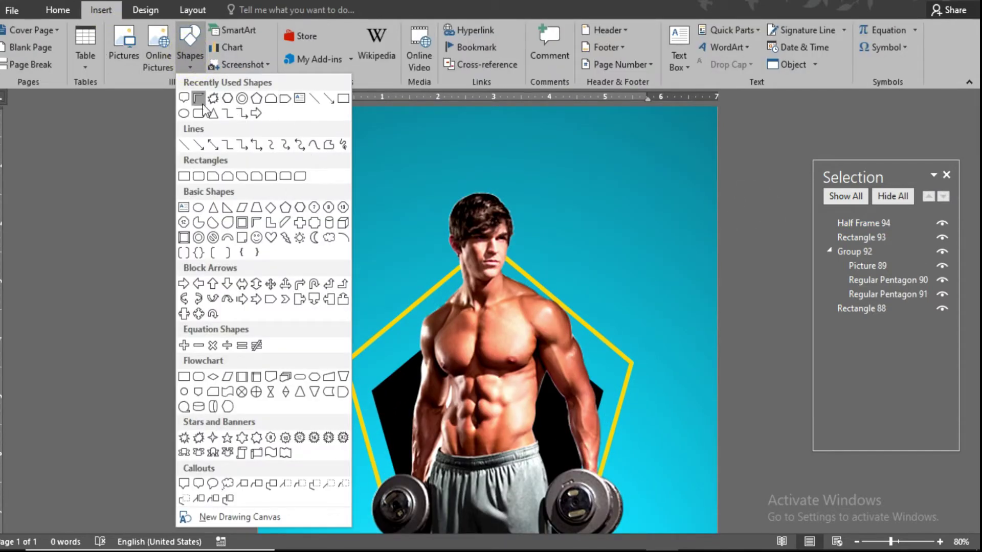
left_click(185, 113)
mouse_move(654, 196)
left_mouse_down()
mouse_move(724, 281)
mouse_move(817, 361)
left_mouse_up()
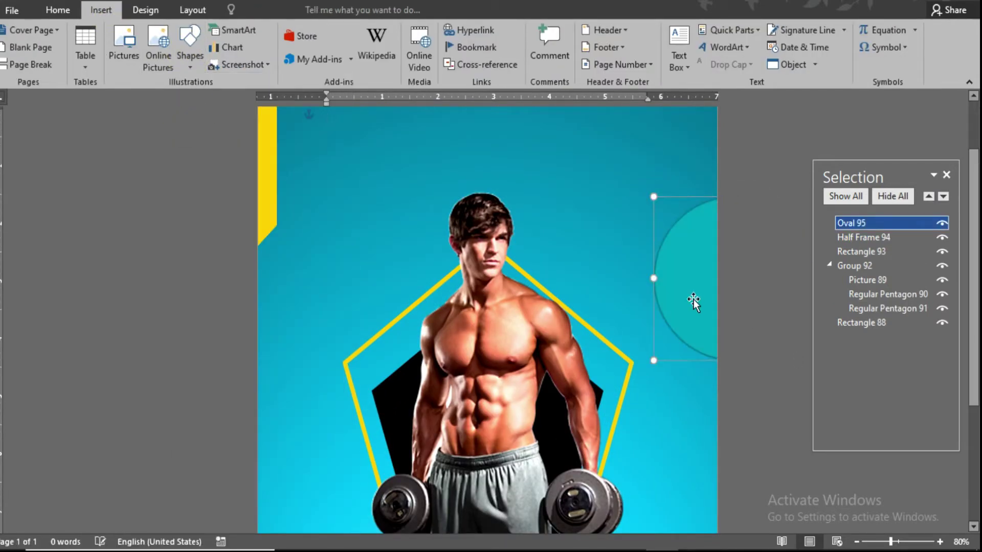
left_click(239, 45)
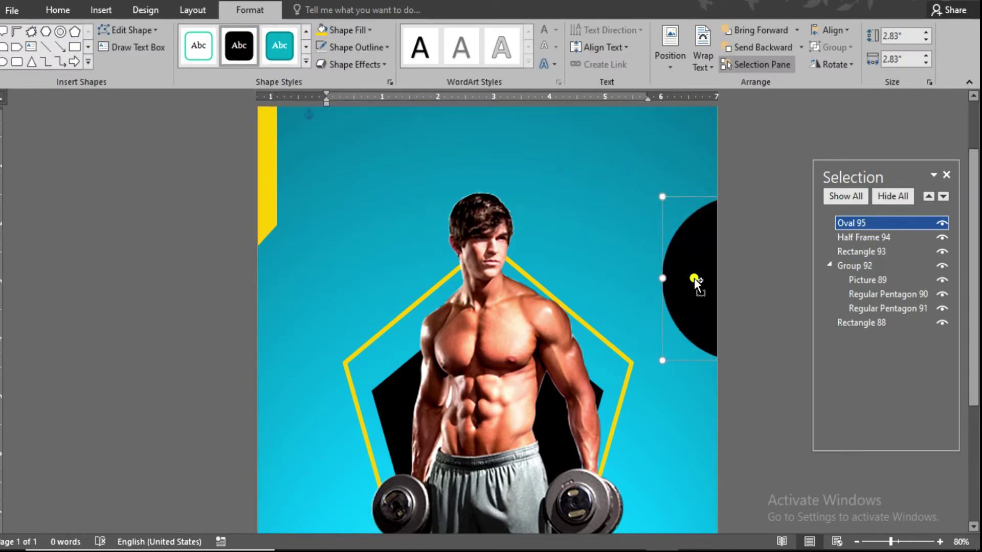
left_click_drag(695, 278, 719, 279, "ctrl")
- Close the Selection Pane, fill the circle copy yellow, and edit its points
left_click_drag(943, 177, 645, 177)
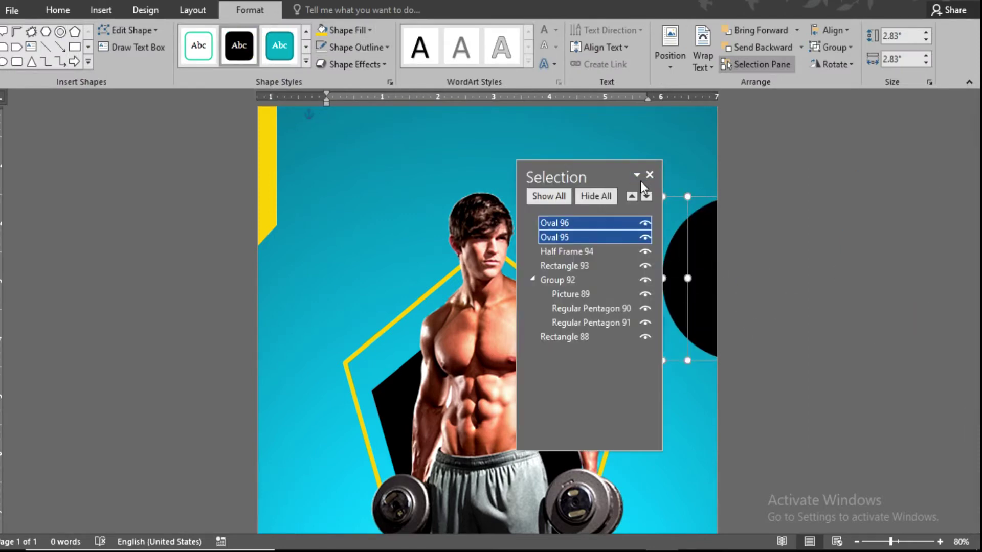
left_click(650, 174)
left_click(703, 256)
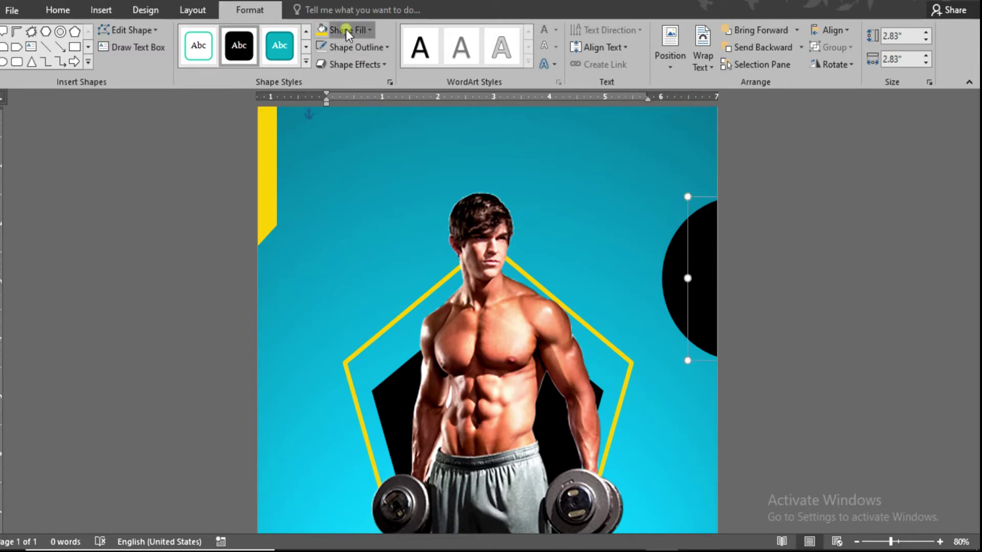
left_click(326, 32)
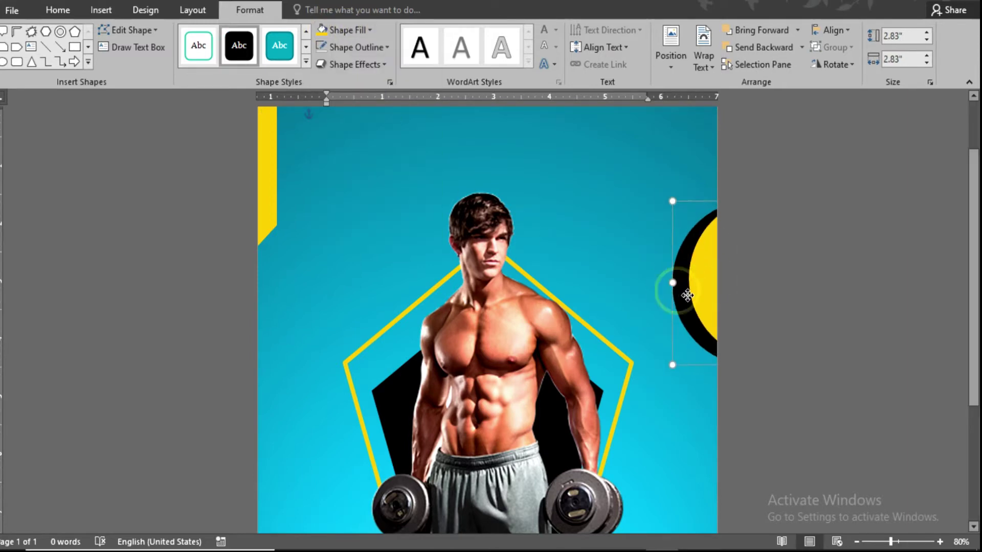
left_click(732, 116)
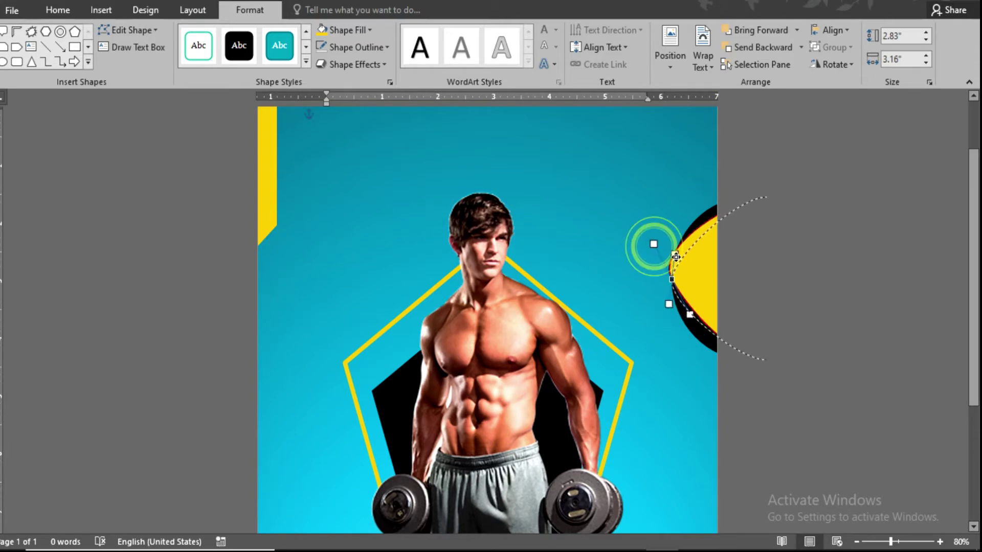
- Fill the copy of the top-left yellow corner shape with black
left_click(757, 414)
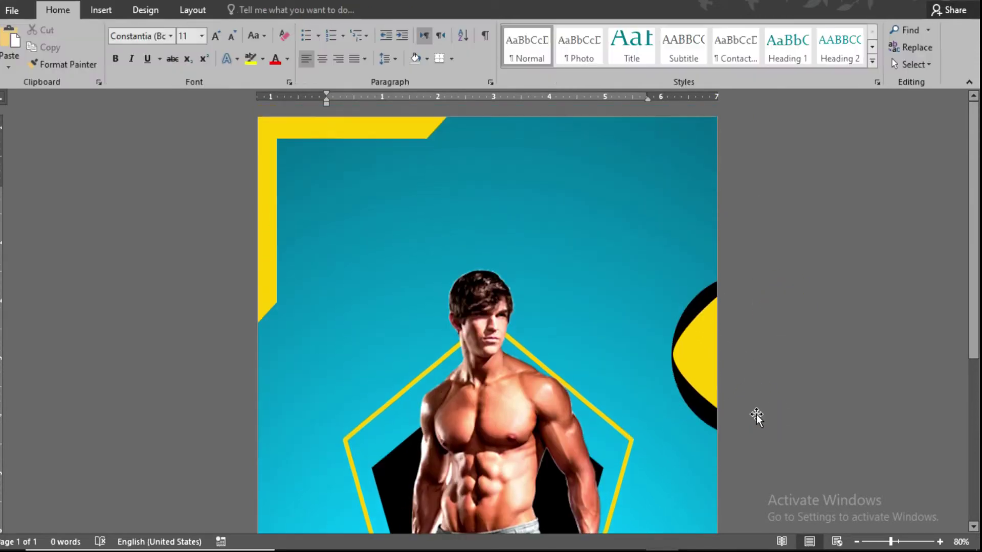
scroll(758, 414, "down", 5)
scroll(757, 414, "up", 5)
scroll(758, 415, "down", 5)
scroll(757, 414, "up", 5)
left_click(376, 129)
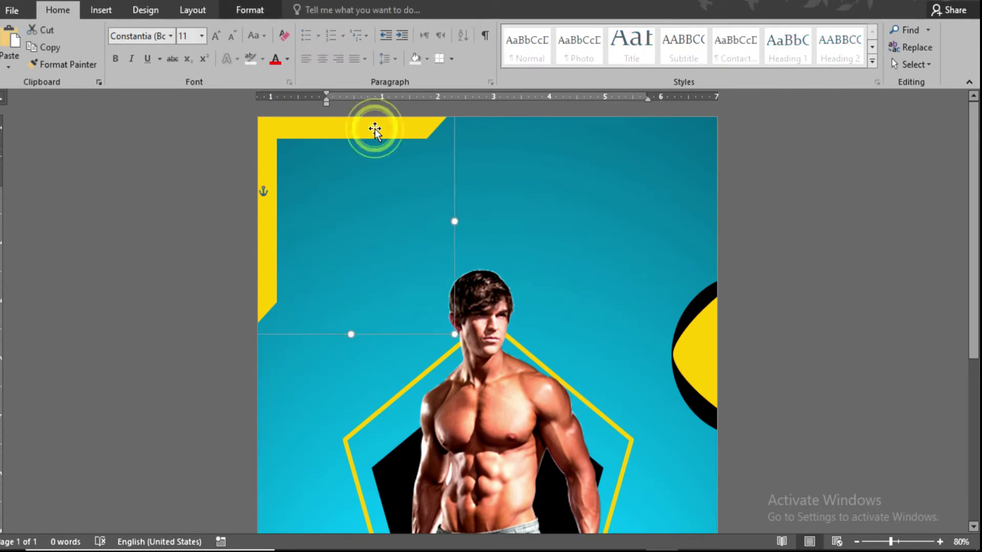
left_click(256, 10)
left_click(369, 30)
left_click(336, 61)
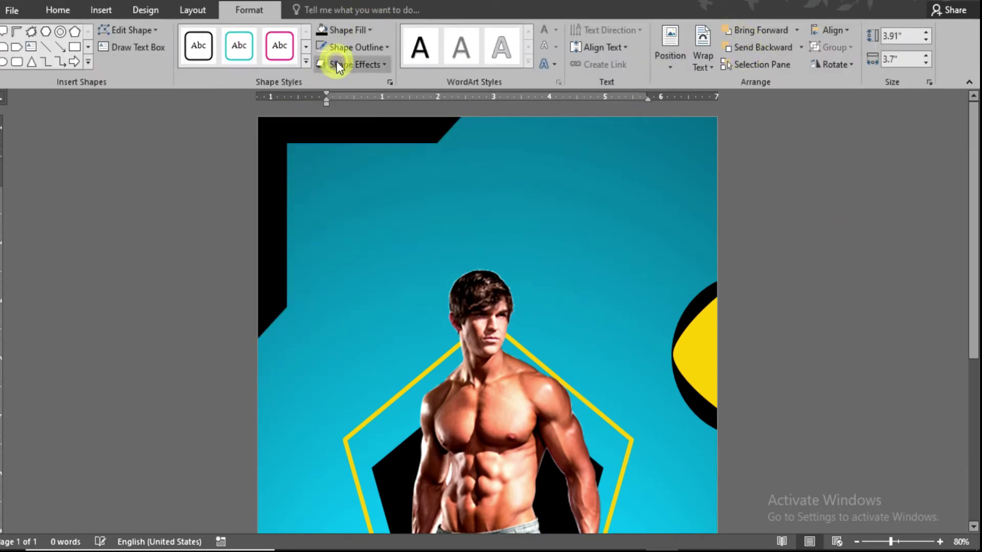
- Layer the black corner directly behind the yellow top-left corner
left_click(801, 47)
left_click(757, 97)
left_click(759, 30)
left_click(759, 45)
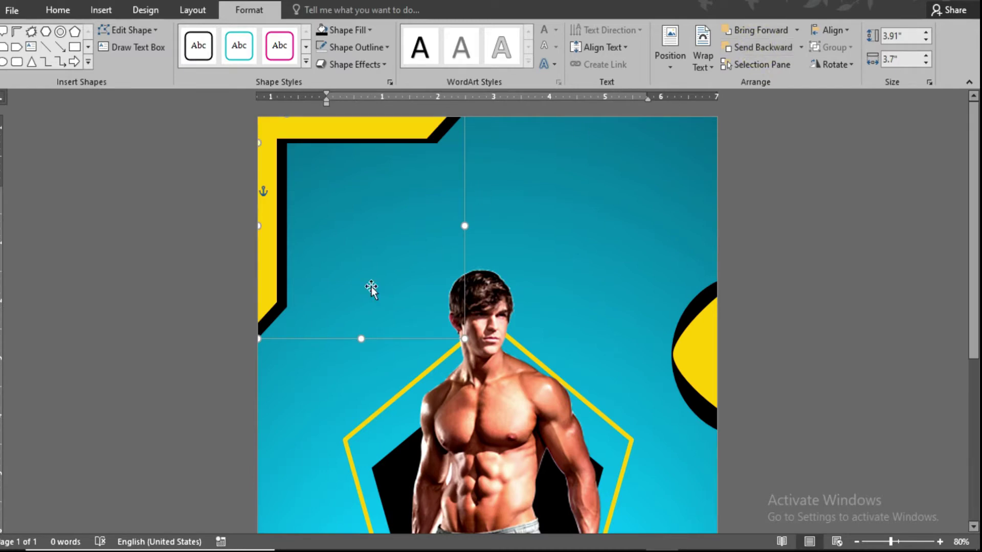
left_click(828, 270)
- Layer the yellow bottom band in front of its black copy to show a black edge
scroll(829, 270, "down", 5)
scroll(431, 475, "down", 5)
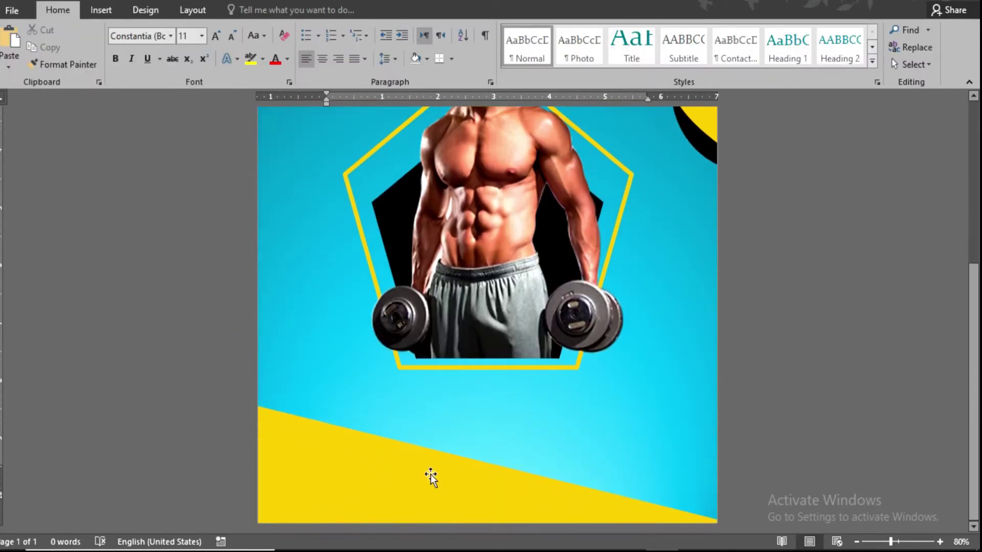
left_click(431, 475)
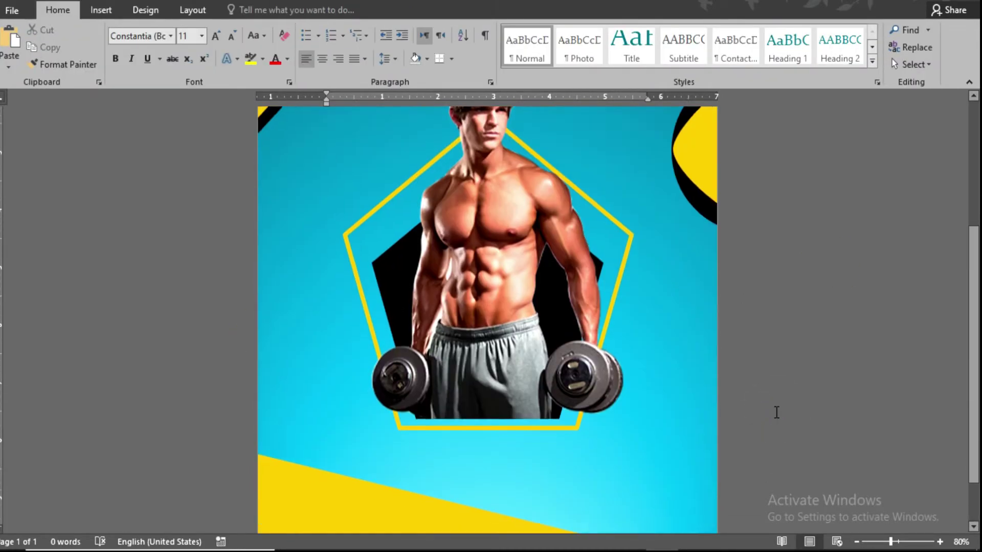
left_click(377, 471)
left_click(245, 10)
left_click(741, 47)
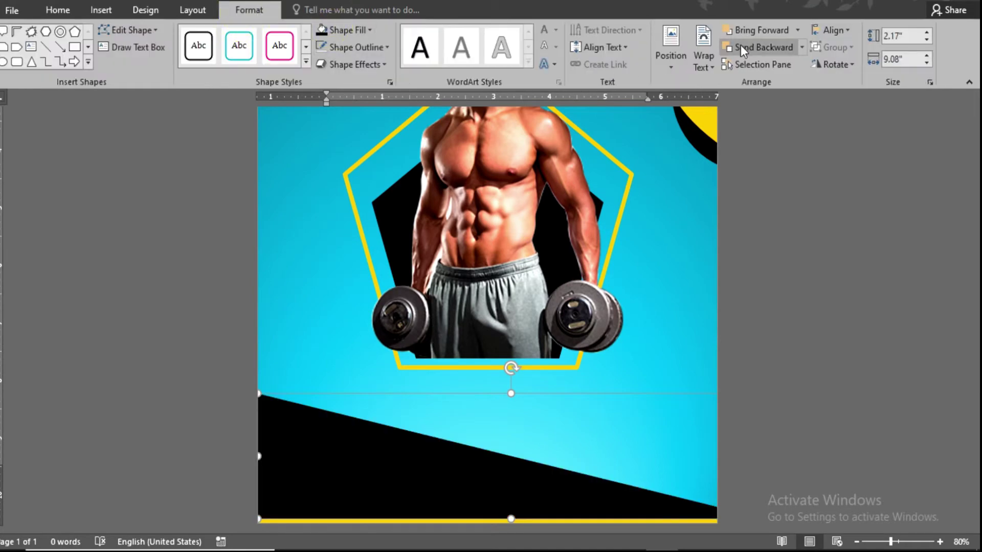
left_click(761, 47)
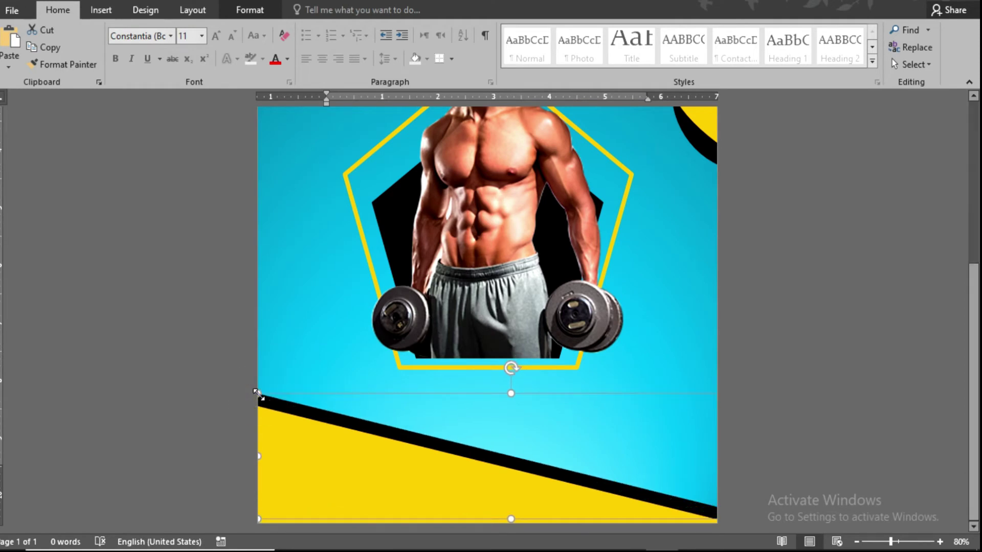
left_click(853, 472)
scroll(857, 458, "up", 5)
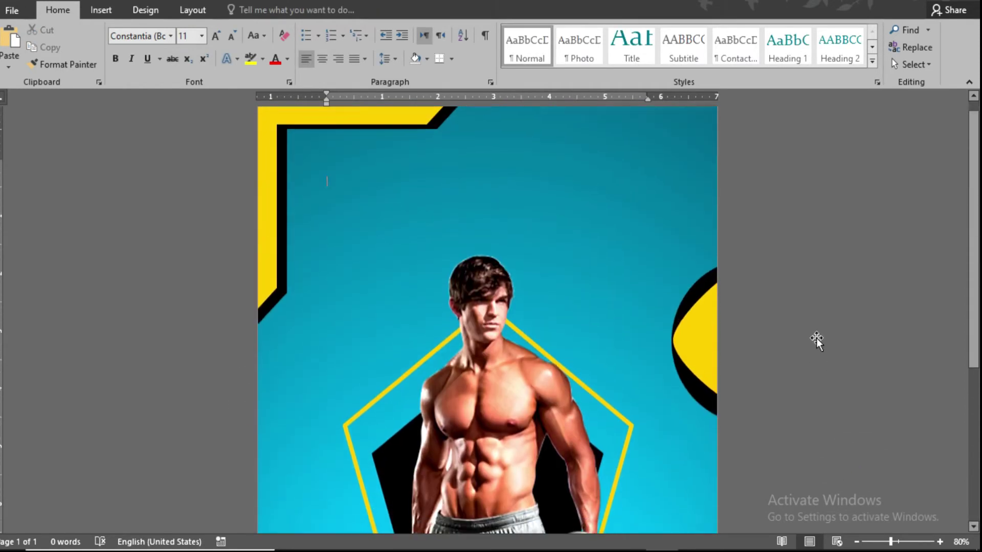
- Insert a plain black WordArt reading FITNESS at 80 pt in the upper area
left_click(101, 9)
left_click(726, 47)
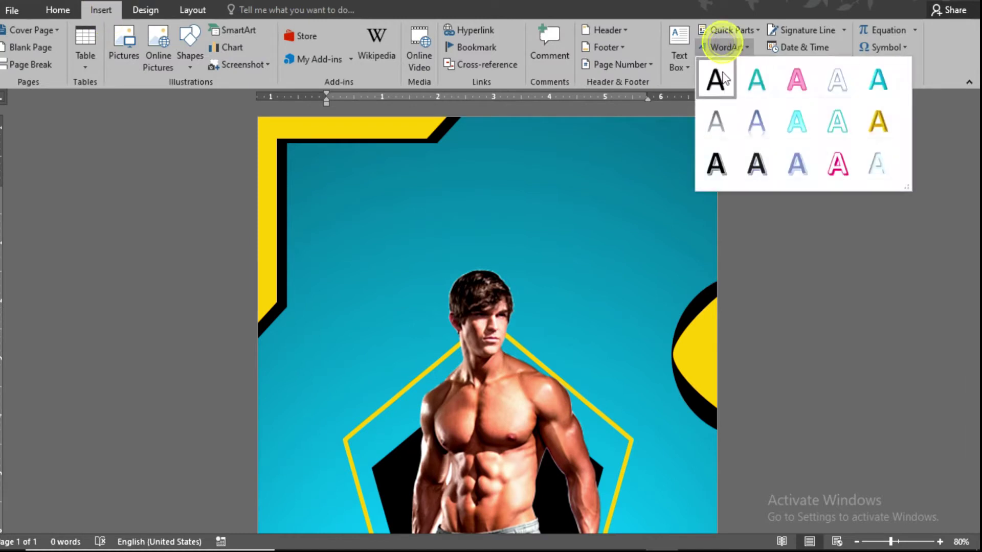
left_click(714, 82)
type("fit")
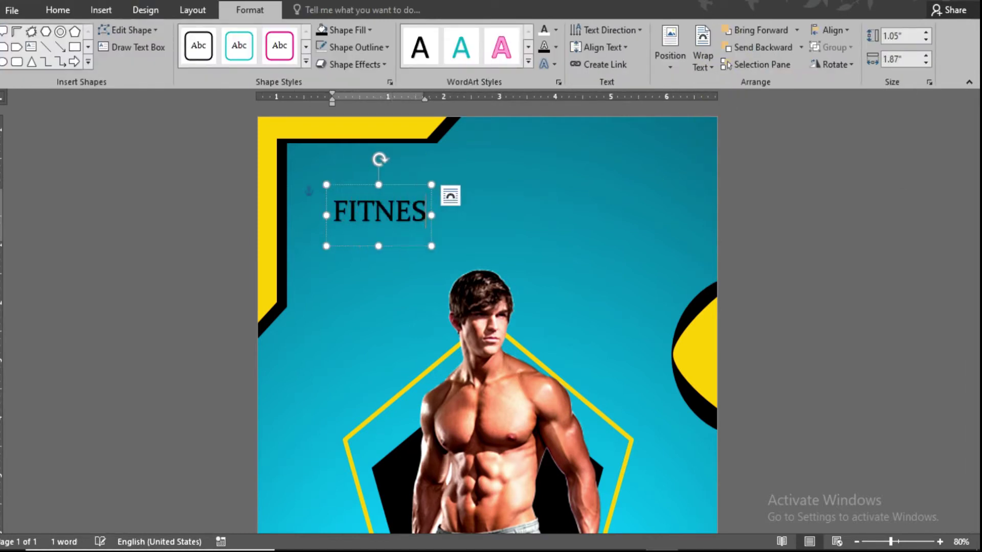
left_click_drag(327, 204, 497, 157)
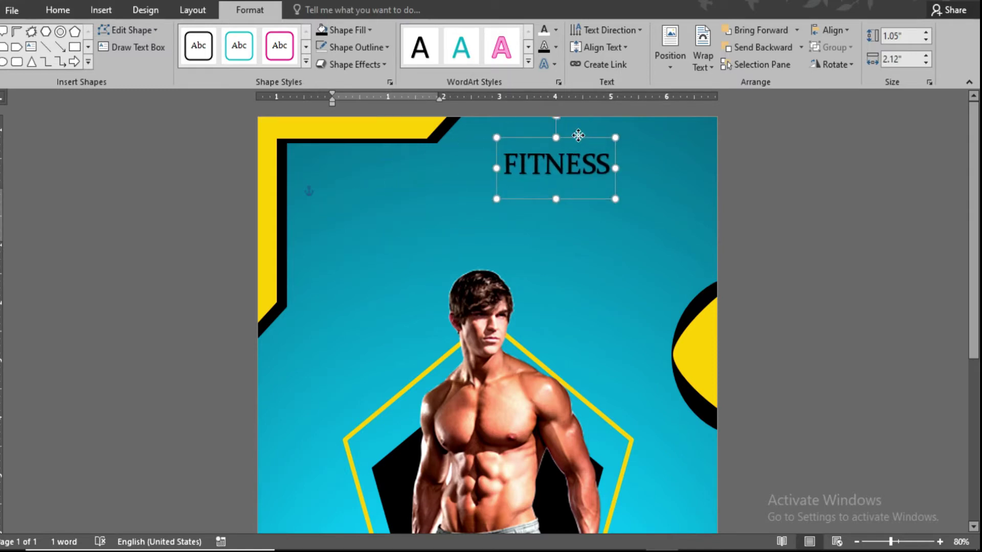
left_click(61, 10)
left_click(187, 36)
type("80")
key("Return")
- Set FITNESS to Arial Black 72 pt, widen its box and fit it on the page
left_click_drag(569, 123, 520, 117)
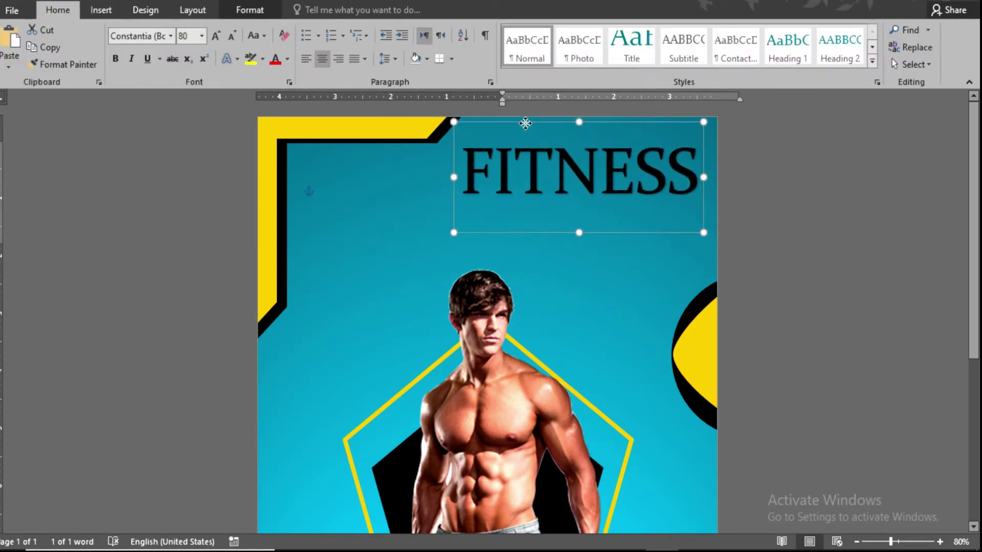
left_click(171, 36)
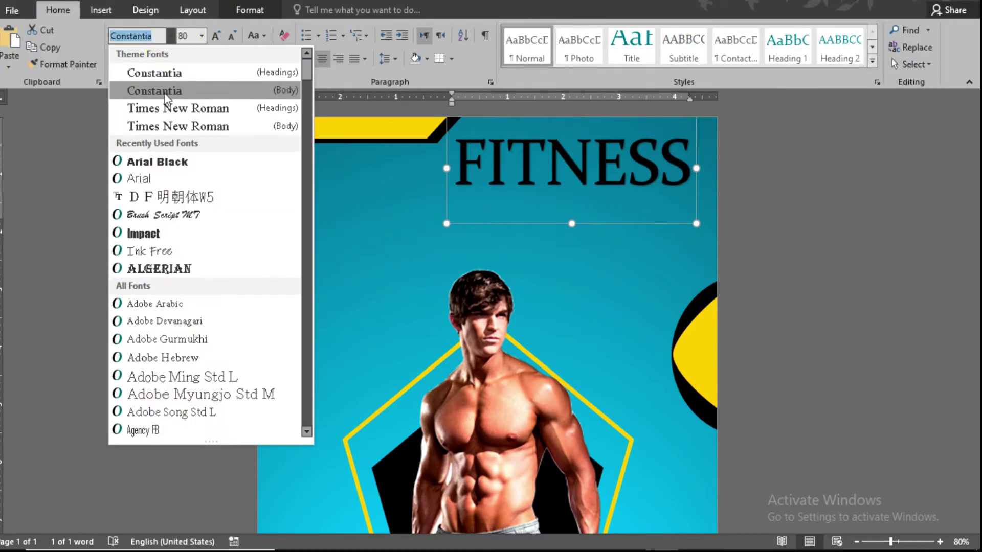
left_click(170, 153)
left_click_drag(495, 249, 464, 251)
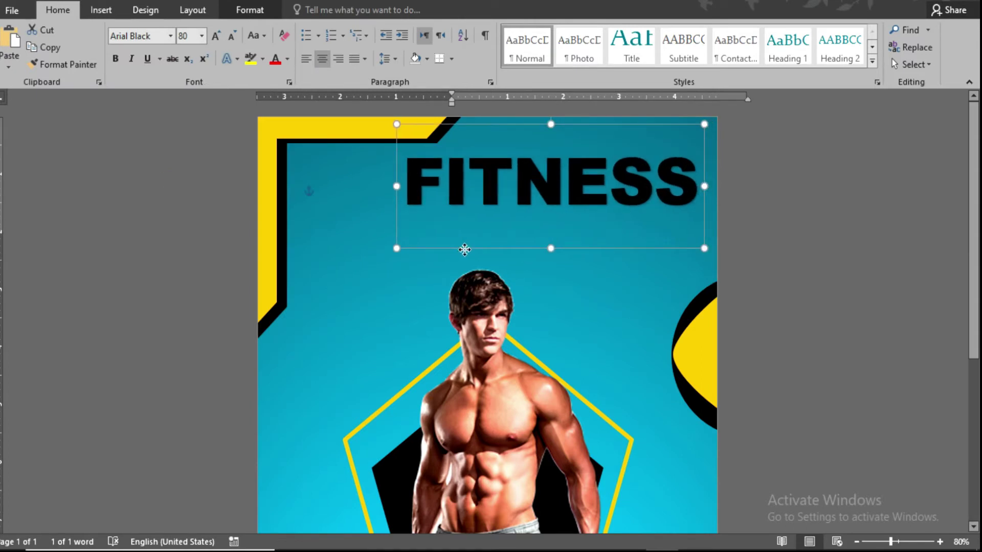
left_click(233, 39)
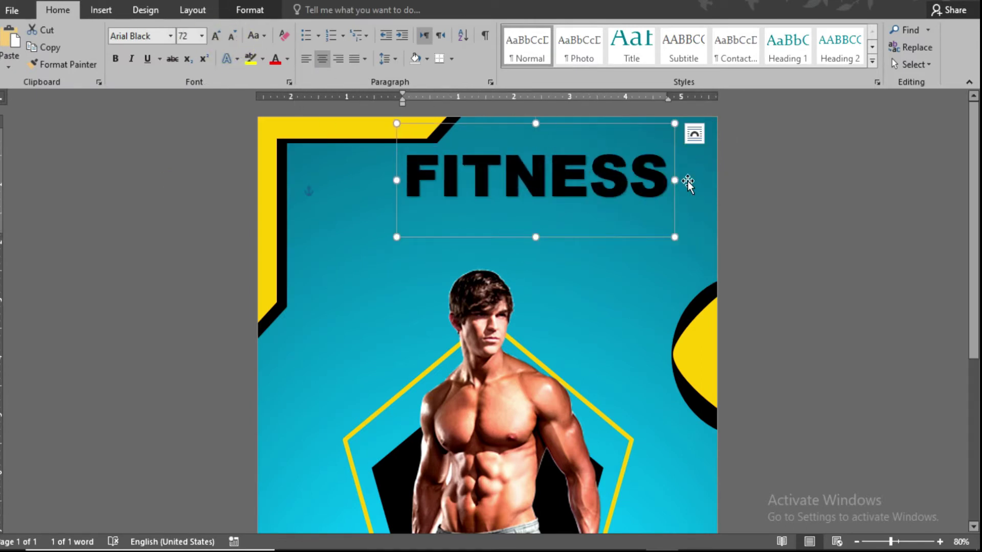
left_click_drag(675, 180, 728, 167)
mouse_move(642, 237)
left_mouse_down()
mouse_move(621, 233)
mouse_move(615, 287)
left_mouse_up()
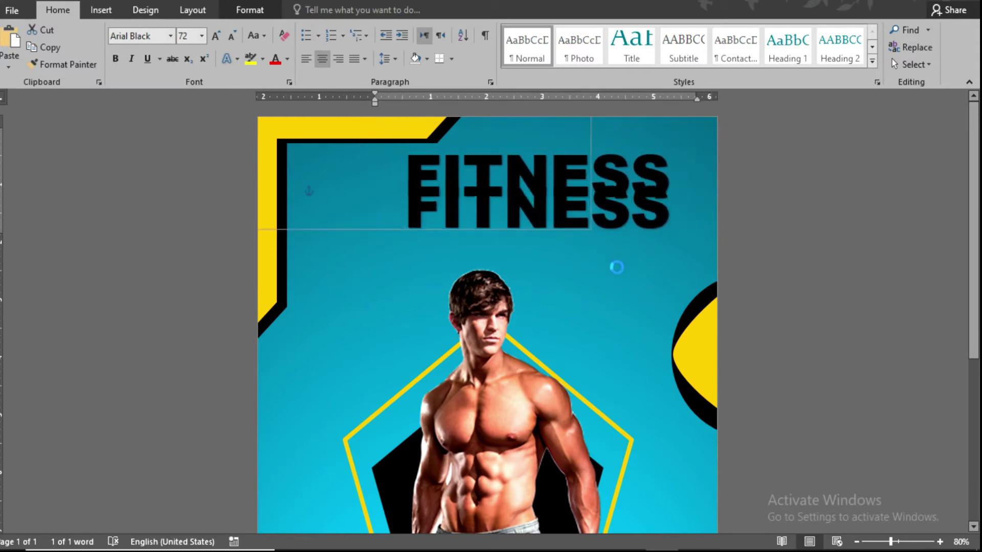
- Change the second copy's text to GYM and place it under FITNESS
left_click(653, 228)
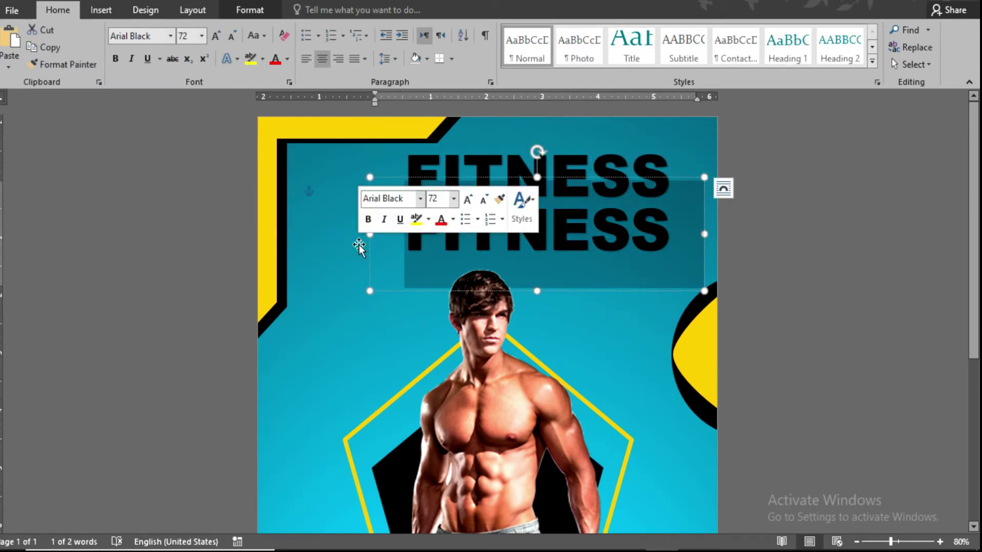
type("GYM")
left_click_drag(573, 168, 509, 168)
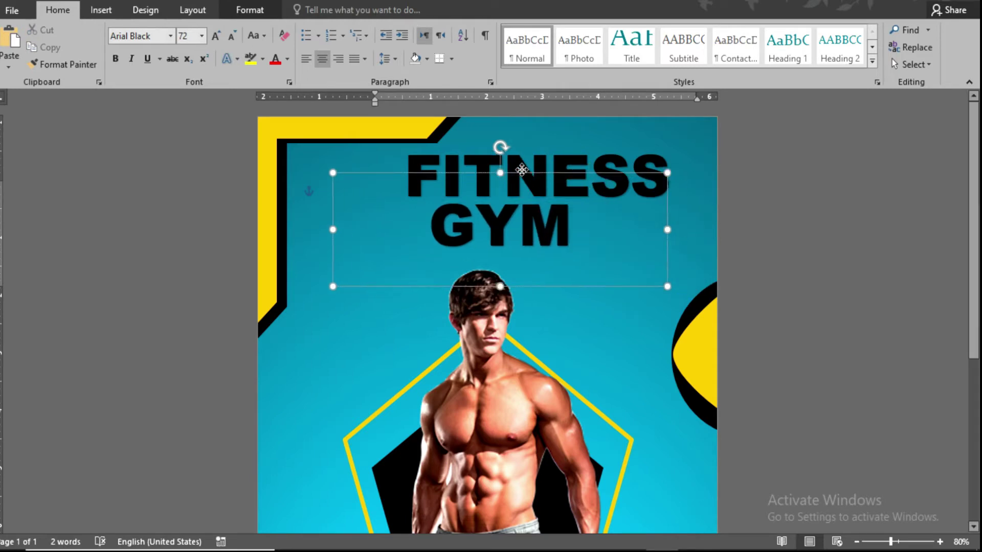
left_click(815, 265)
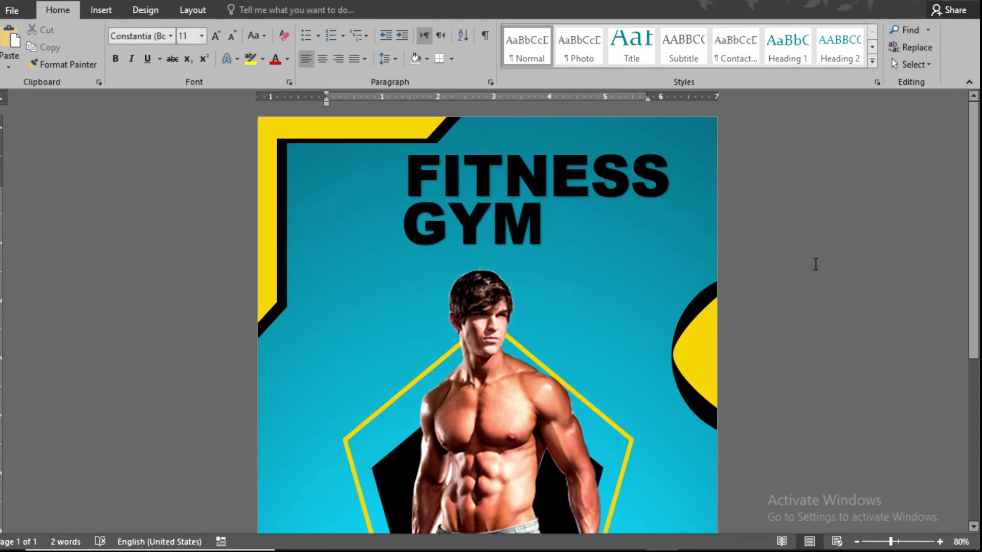
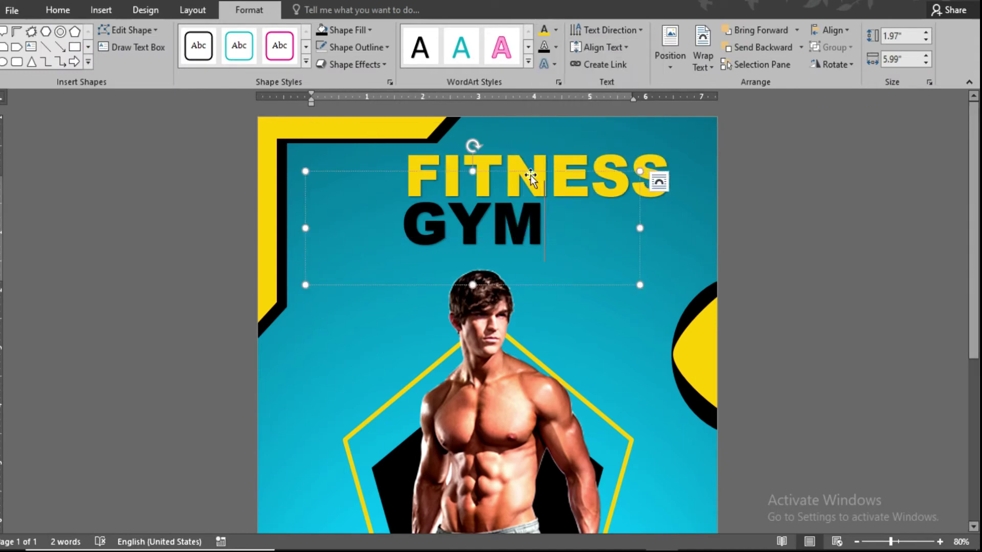
- Set the GYM heading's text fill to white
left_click(556, 30)
left_click(543, 77)
left_click(777, 247)
- Bring up the Shapes gallery from the Insert tab
scroll(776, 247, "down", 2)
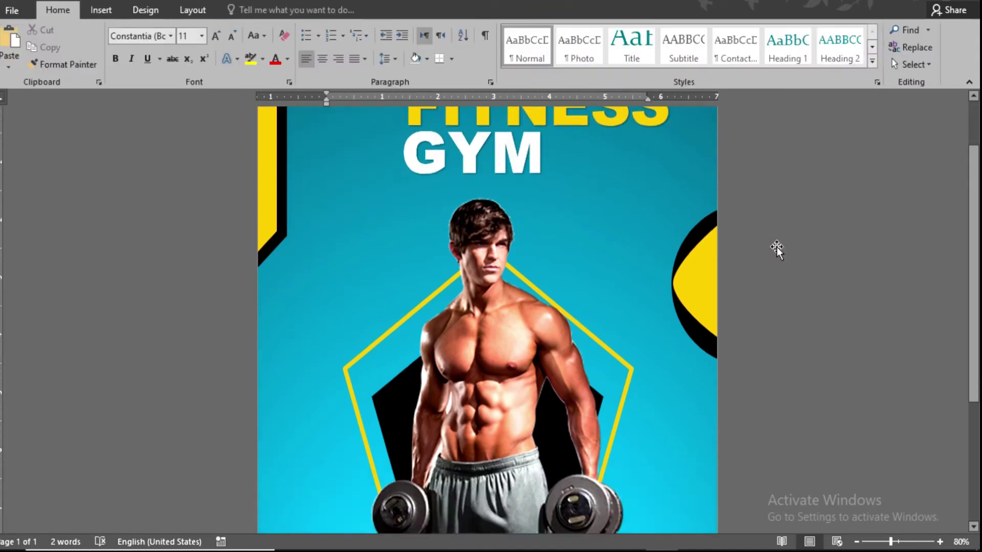
scroll(776, 246, "up", 2)
scroll(776, 247, "down", 1)
scroll(777, 247, "up", 2)
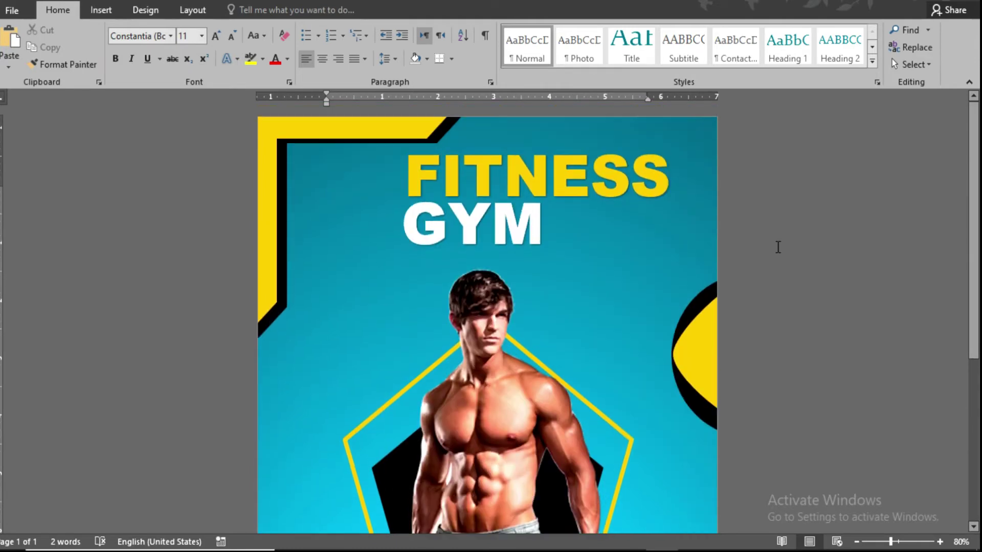
scroll(777, 246, "down", 2)
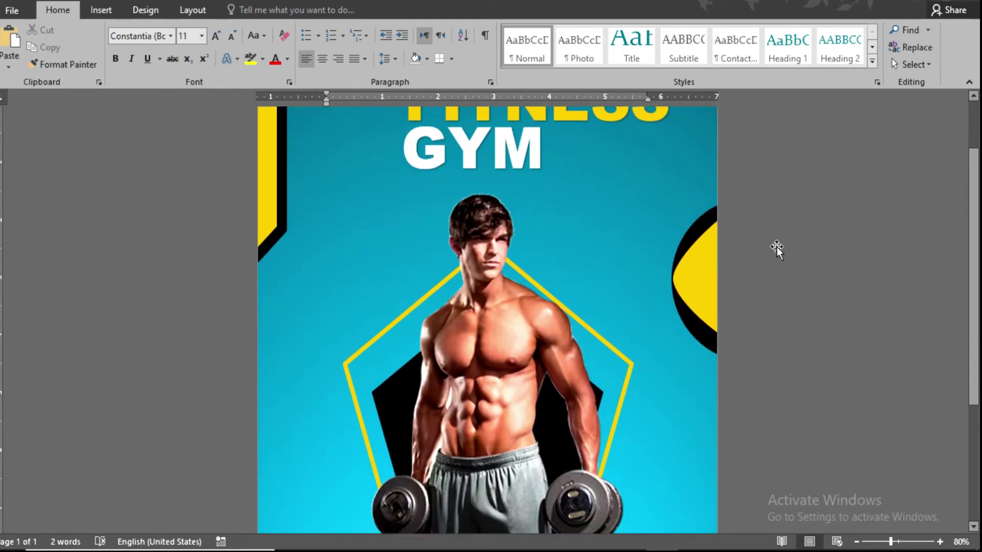
scroll(776, 247, "down", 3)
scroll(777, 247, "up", 3)
scroll(777, 246, "up", 2)
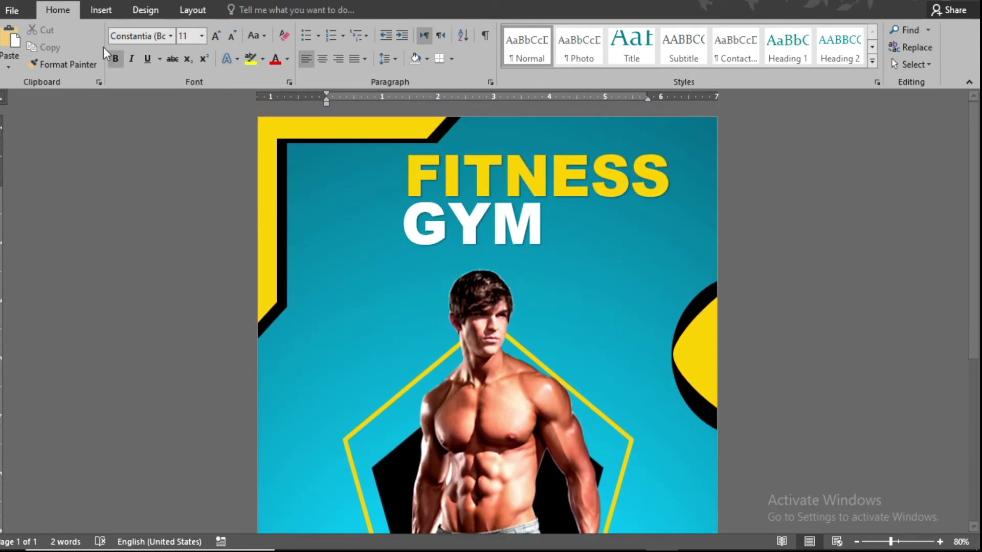
left_click(101, 10)
left_click(190, 51)
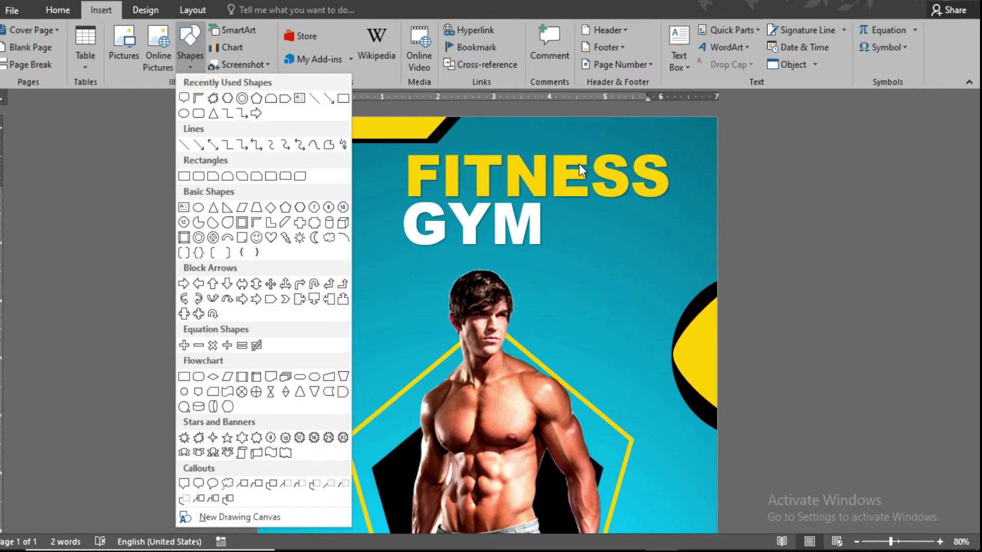
- Draw a hexagon to the left of the FITNESS heading
key("Escape")
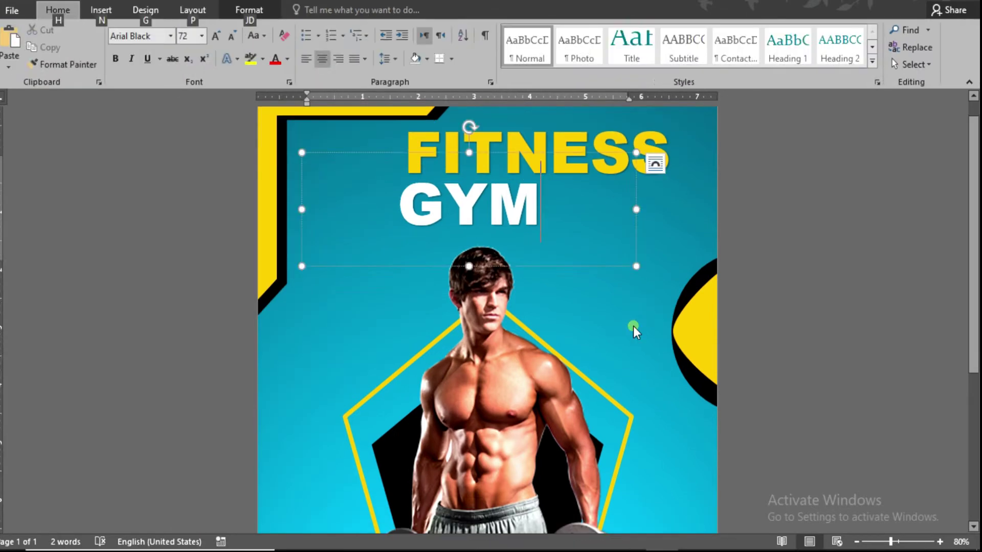
left_click(785, 237)
left_click(114, 10)
left_click(185, 73)
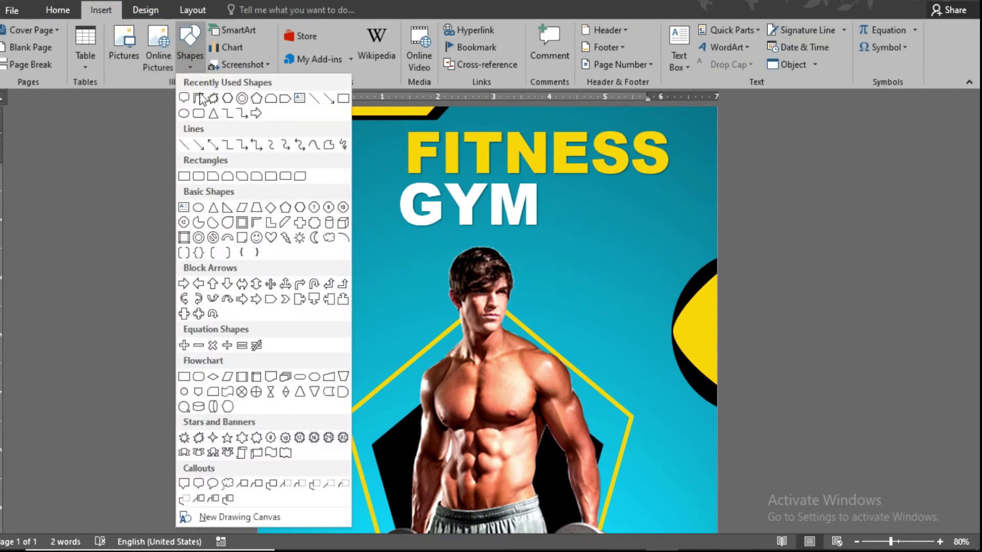
left_click(228, 101)
mouse_move(330, 133)
left_mouse_down()
mouse_move(379, 193)
mouse_move(395, 194)
left_mouse_up()
- Style the hexagon black with a thick yellow outline
left_click(239, 45)
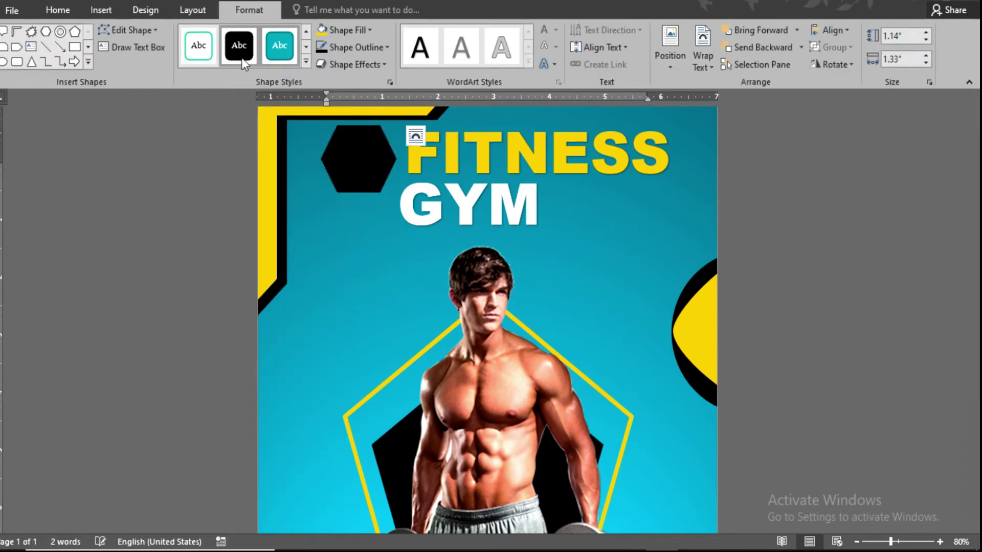
left_click(351, 47)
left_click(354, 160)
left_click(353, 47)
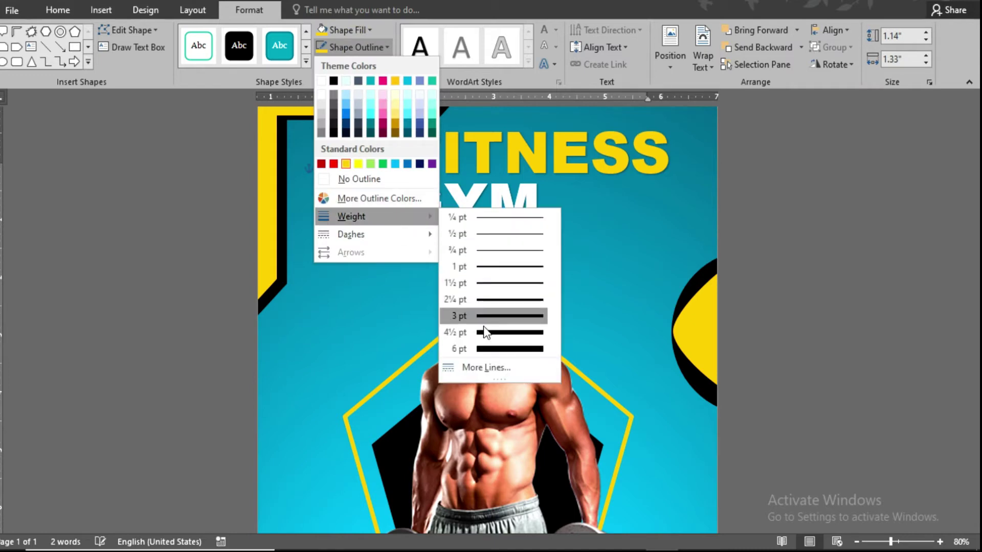
left_click(481, 314)
- Shift the GYM text right so it sits under the end of FITNESS
left_click(538, 266)
left_click_drag(538, 272, 664, 271)
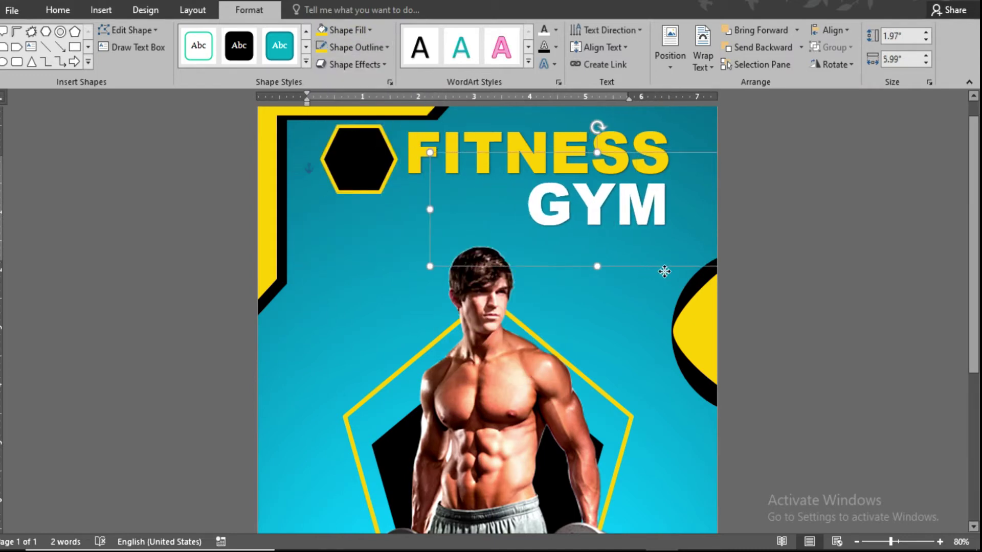
left_click(845, 280)
- Add white WordArt text 'LOGO' and place it inside the black hexagon
left_click(101, 10)
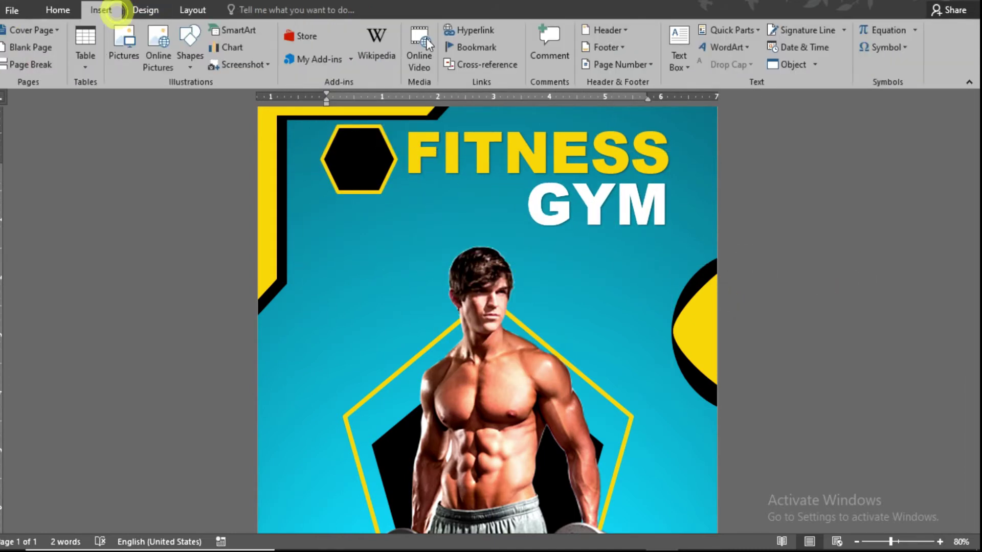
left_click(714, 46)
left_click(713, 80)
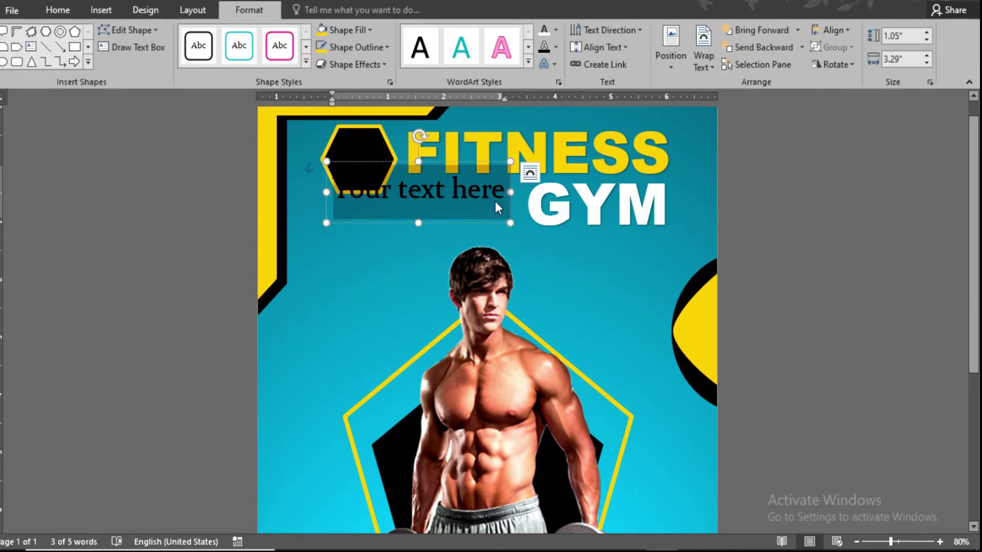
type("LOGO")
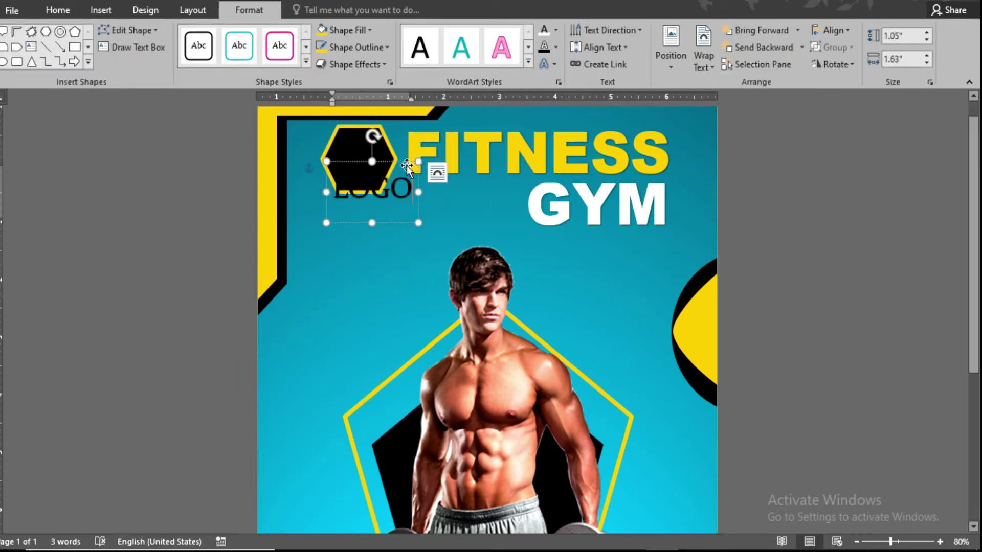
left_click(544, 30)
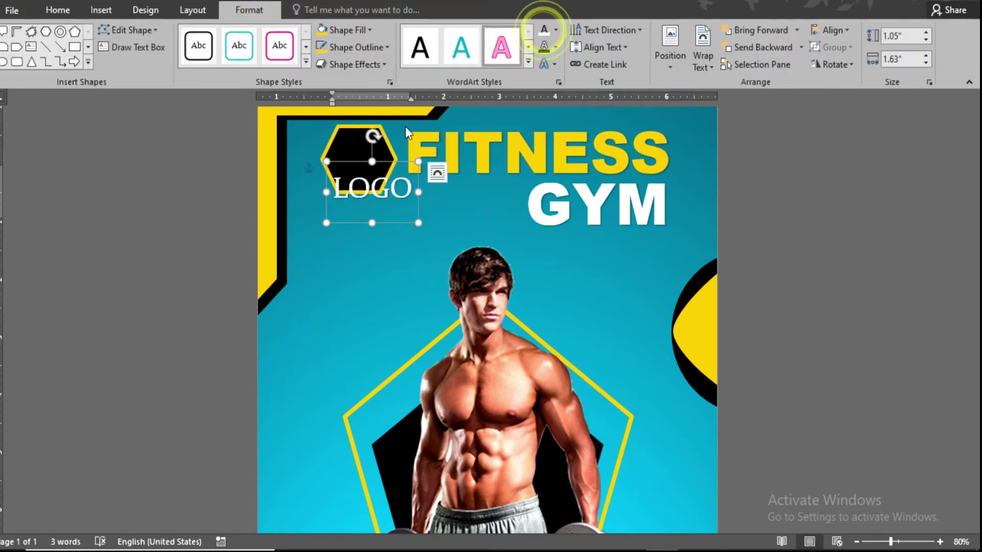
mouse_move(389, 161)
left_mouse_down()
mouse_move(384, 123)
mouse_move(395, 132)
left_mouse_up()
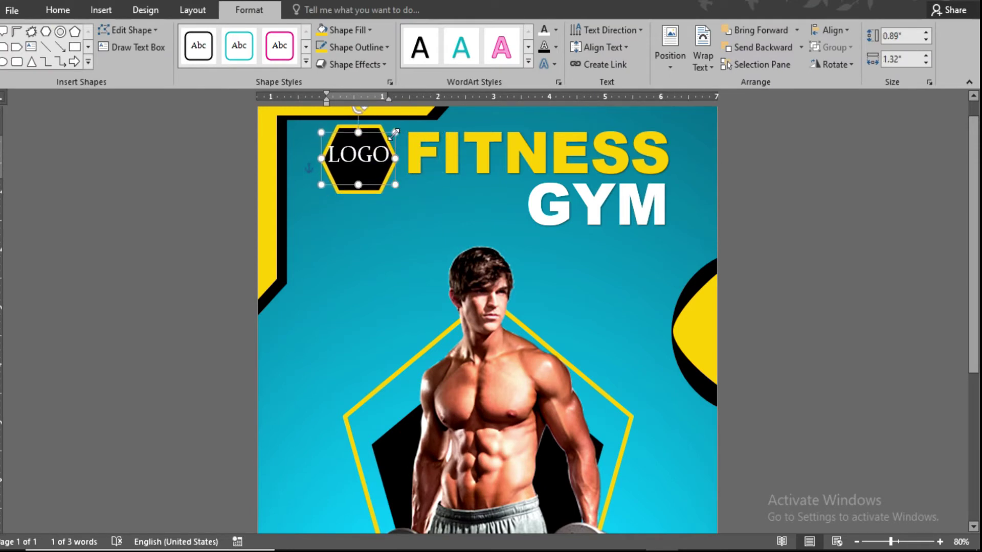
left_click(771, 215)
- Copy GYM to a new line, retype it as 'CENTER', and shrink it
left_click(644, 260)
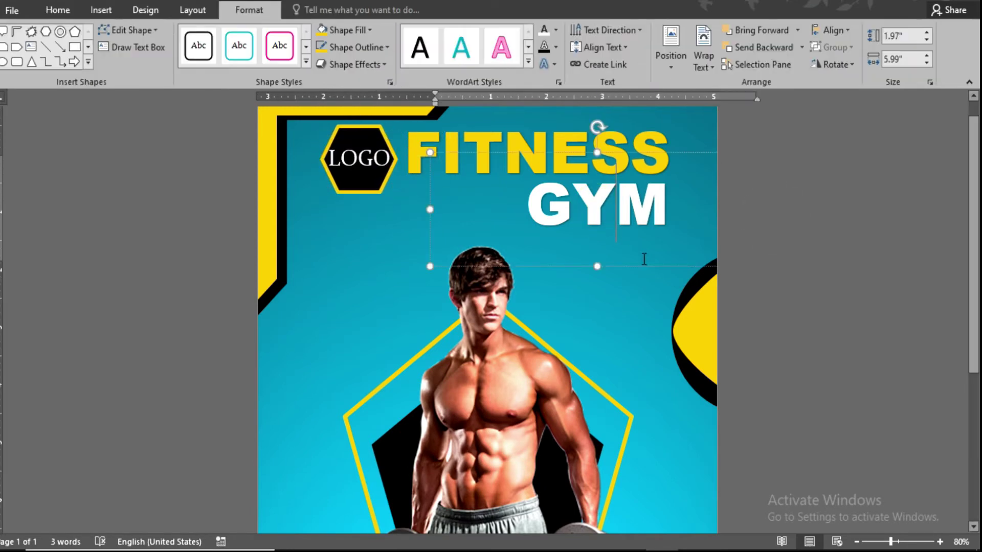
left_click_drag(645, 282, 643, 311)
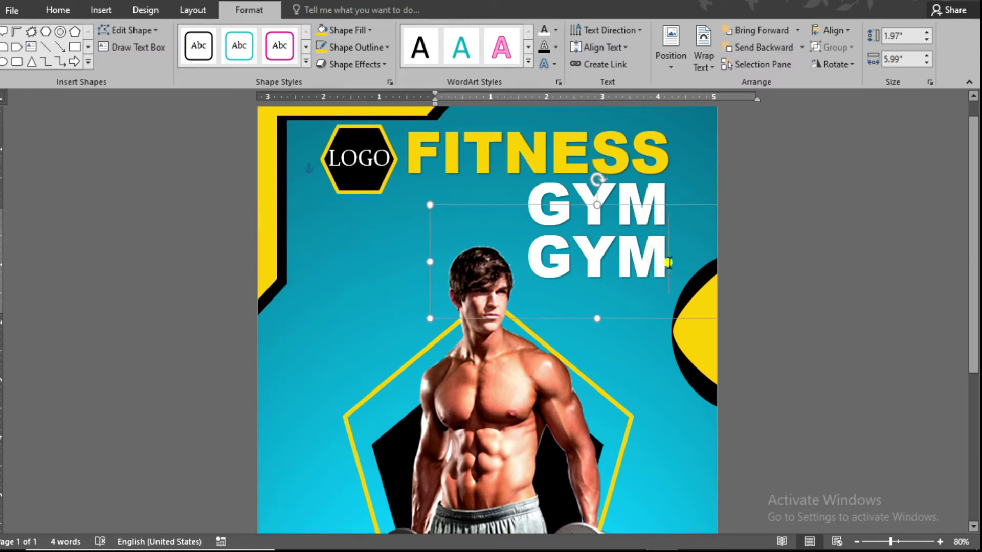
left_click_drag(669, 262, 498, 270)
type("CEN")
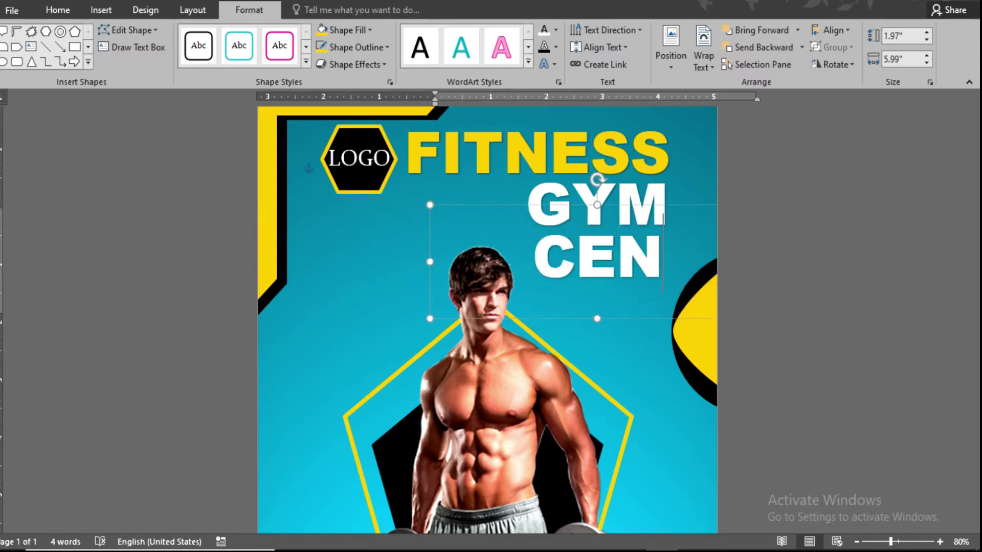
type("TER")
key("ctrl+shift+comma")
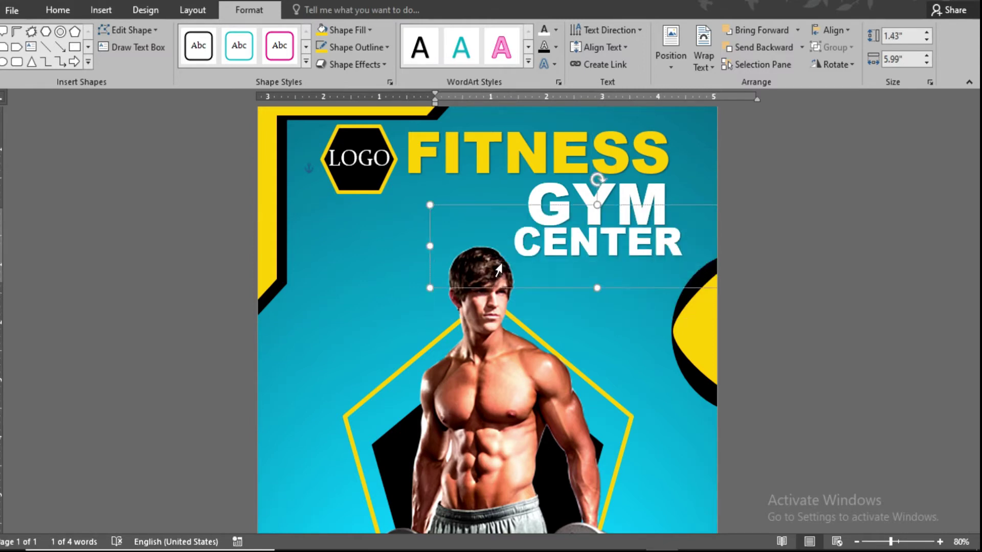
left_click(555, 206)
left_click_drag(554, 206, 541, 216)
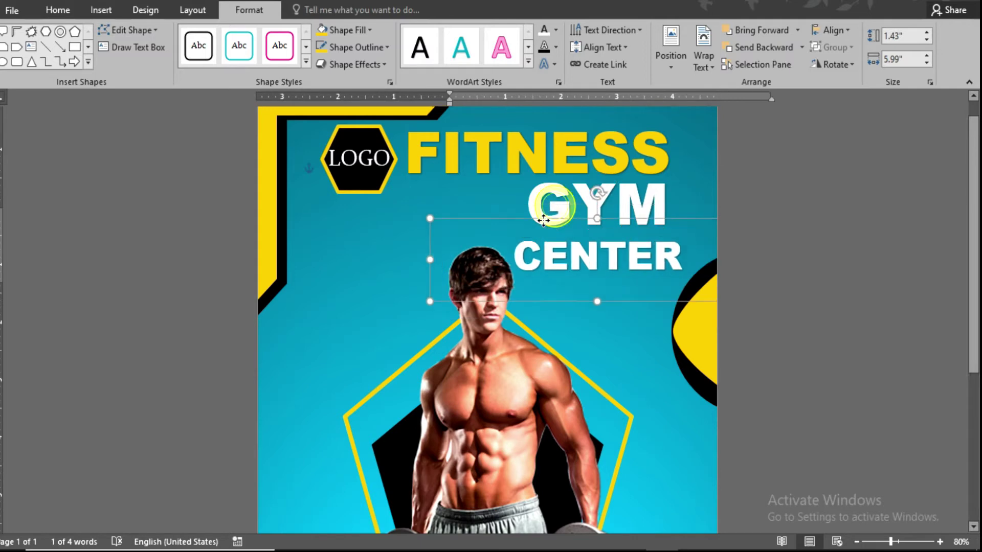
- Set CENTER to UPPERCASE with Change Case
left_click(67, 10)
left_click(254, 35)
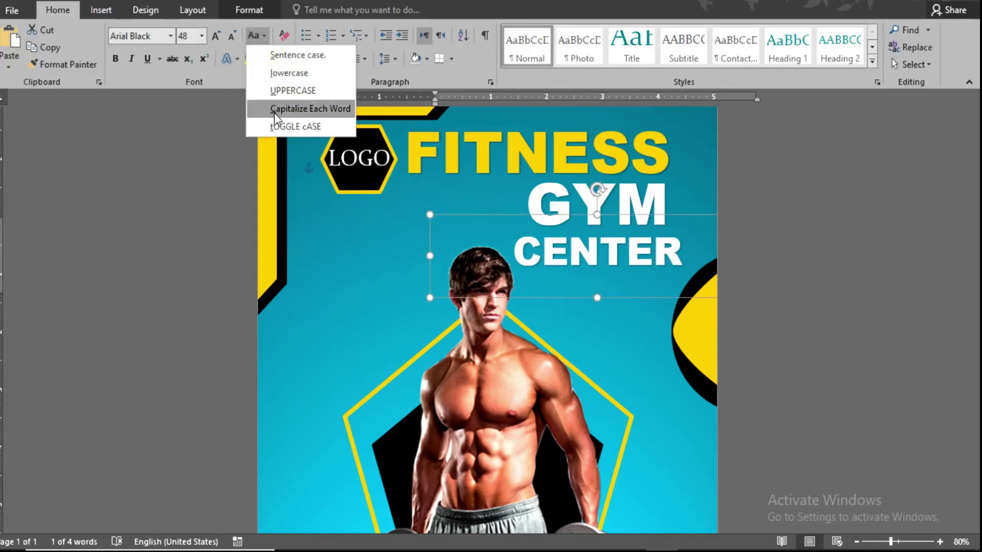
left_click(297, 109)
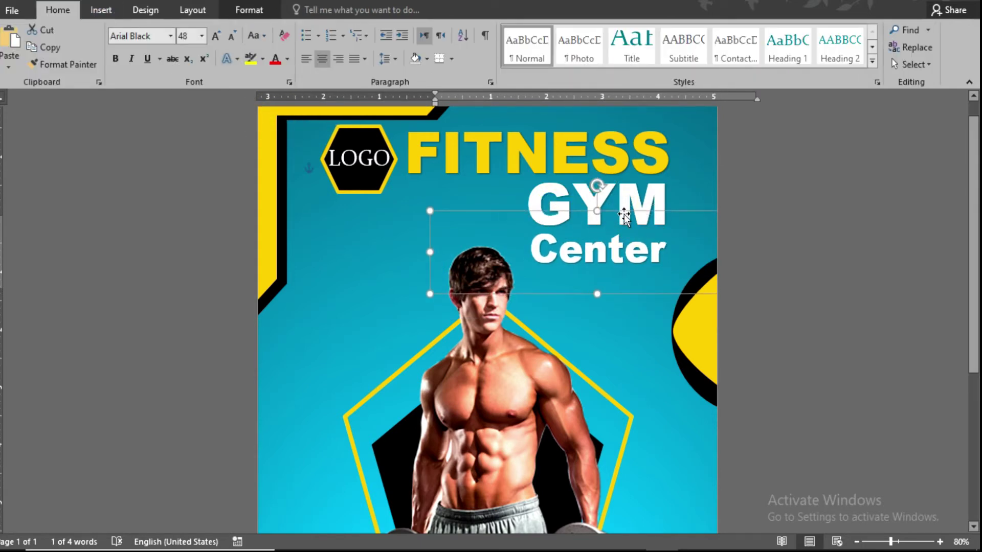
left_click(254, 36)
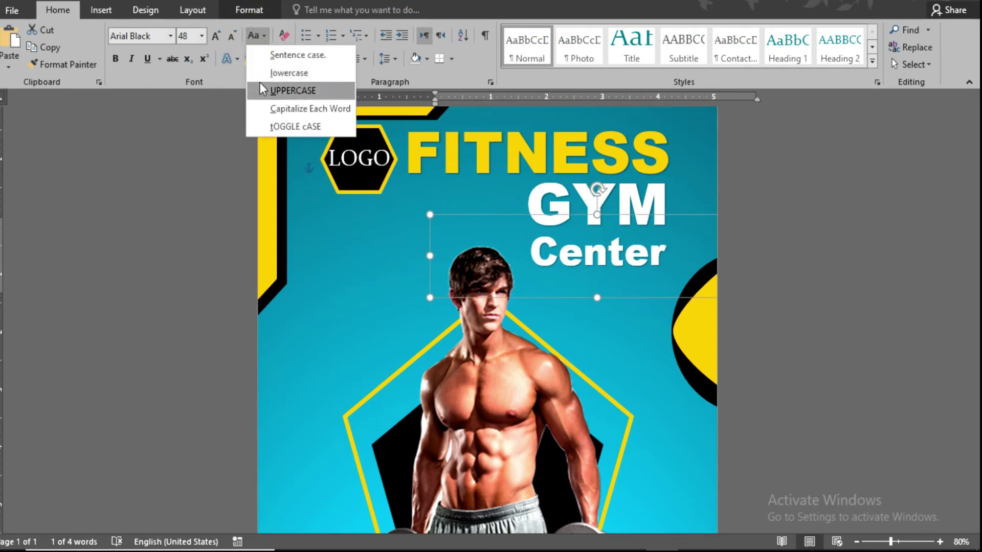
left_click(286, 88)
left_click(844, 384)
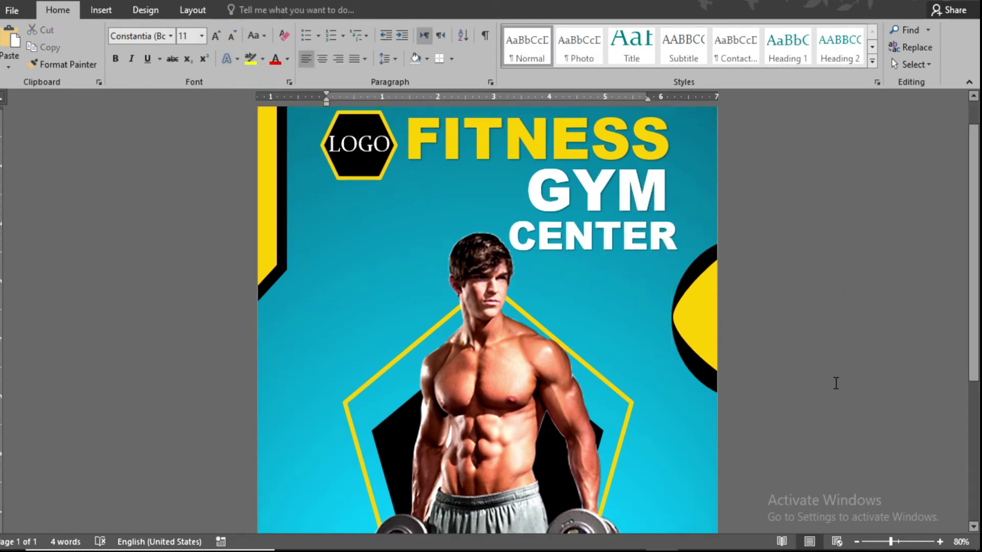
- Bring up the Shapes gallery from the Insert tab
scroll(835, 384, "up", 1)
scroll(835, 382, "down", 1)
scroll(834, 382, "up", 1)
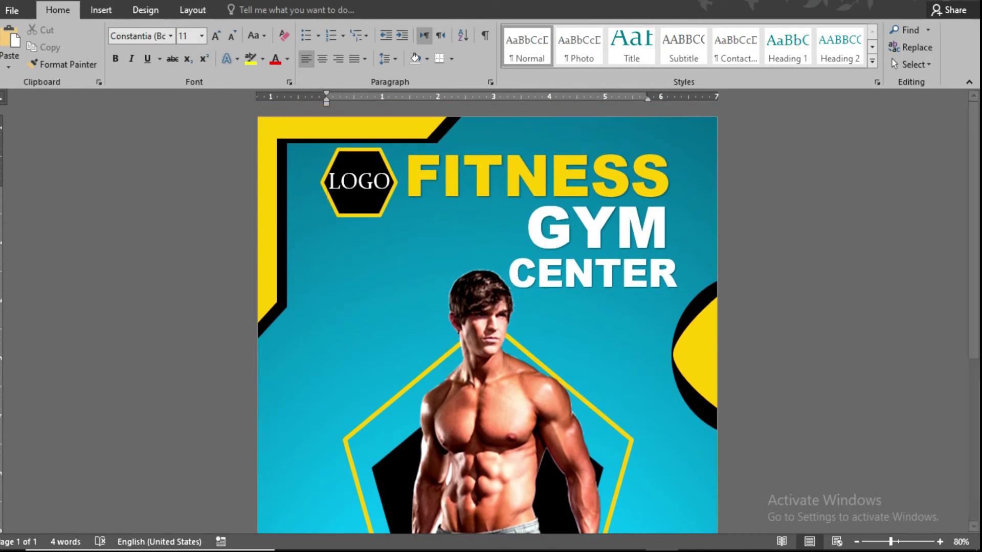
scroll(458, 219, "down", 3)
scroll(457, 219, "up", 2)
scroll(458, 219, "down", 5)
scroll(457, 219, "down", 3)
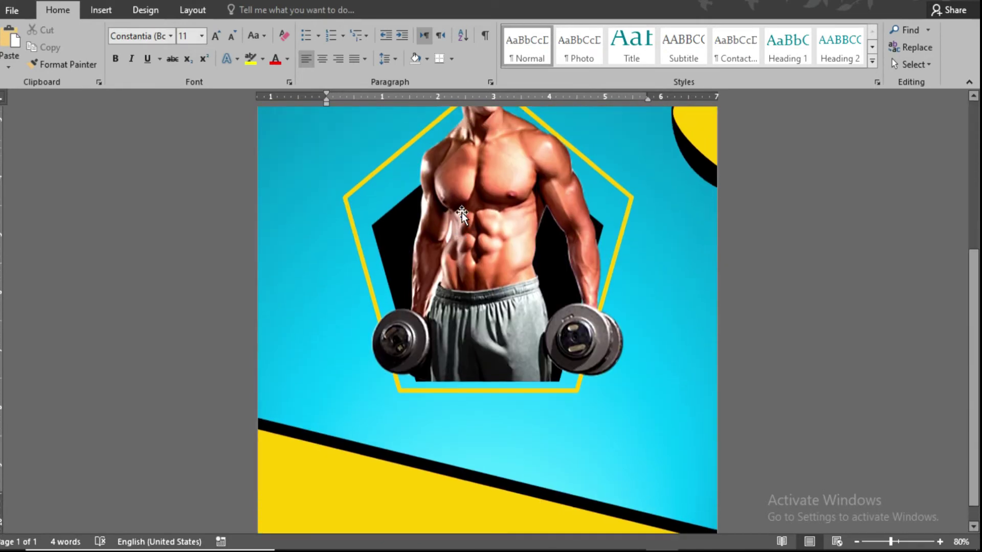
scroll(458, 218, "up", 9)
scroll(457, 219, "up", 2)
scroll(458, 219, "down", 5)
scroll(462, 213, "up", 2)
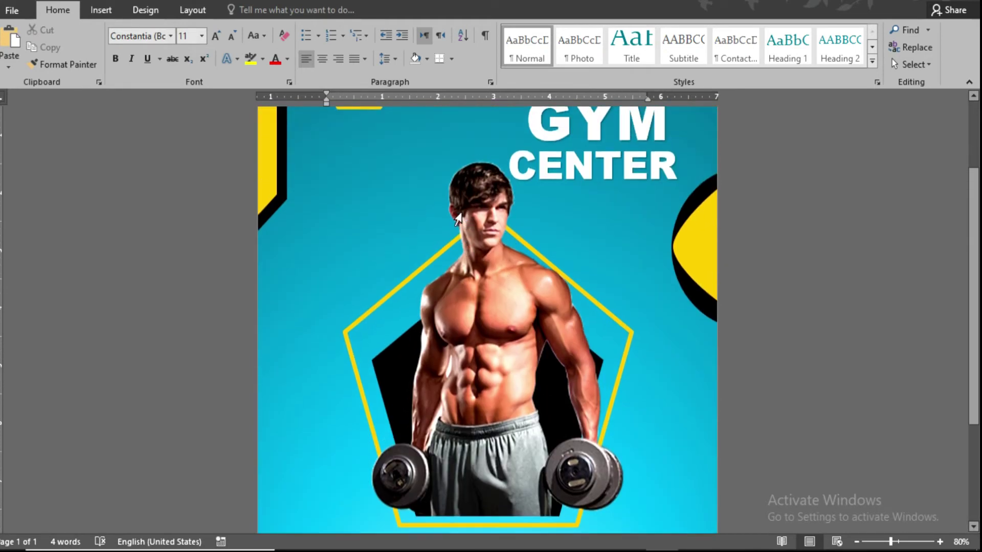
scroll(462, 213, "up", 2)
left_click(100, 9)
left_click(192, 56)
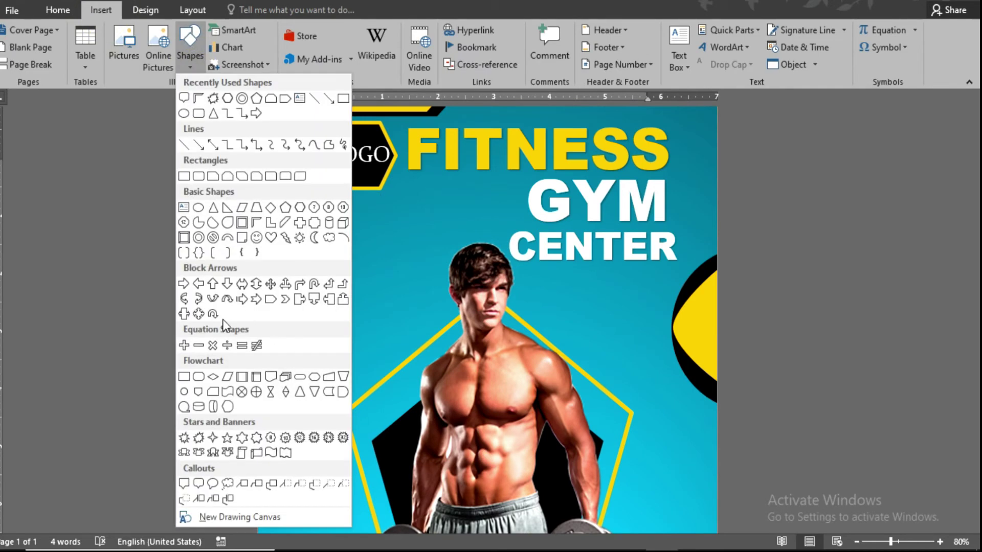
- Draw a speech-bubble callout beside the man's head
left_click(184, 98)
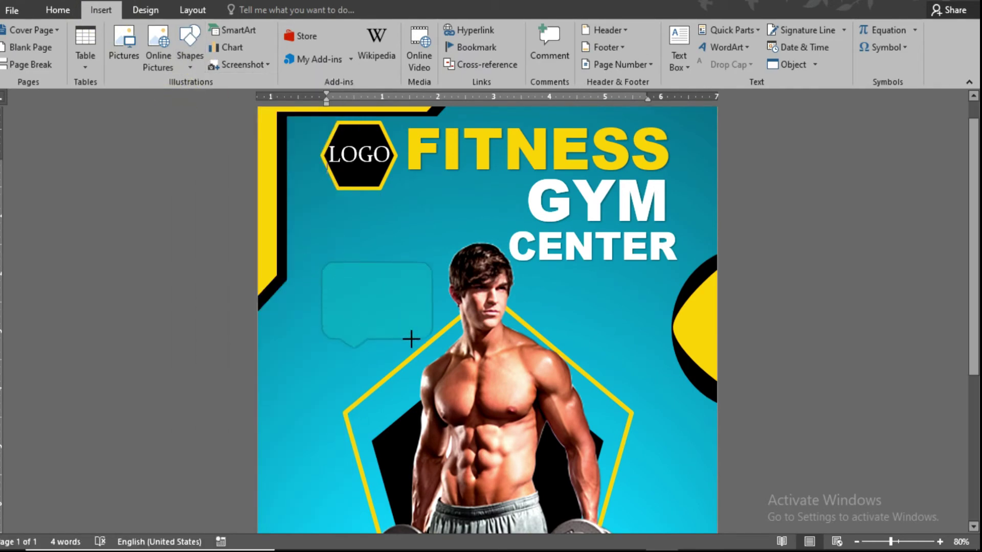
left_click_drag(411, 339, 360, 396)
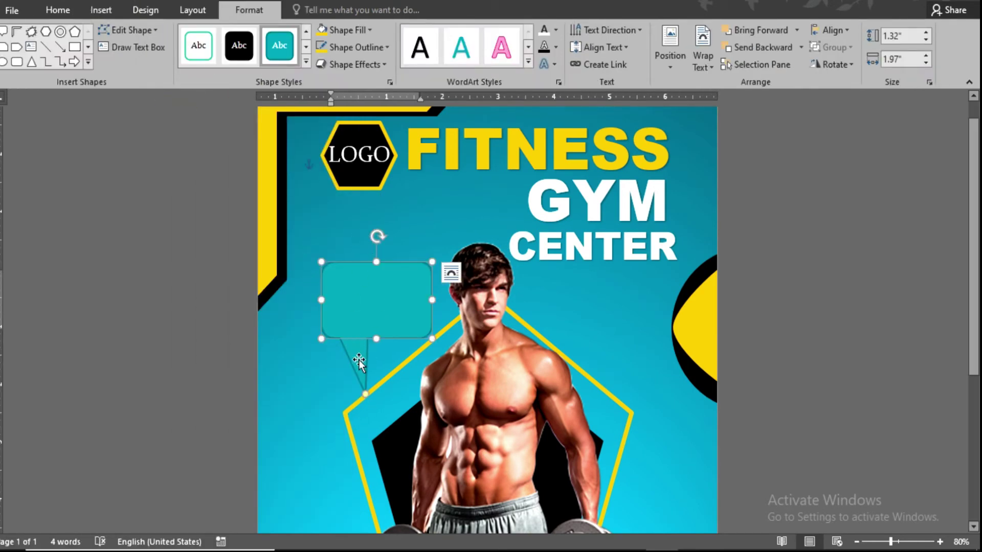
left_click_drag(392, 263, 373, 263)
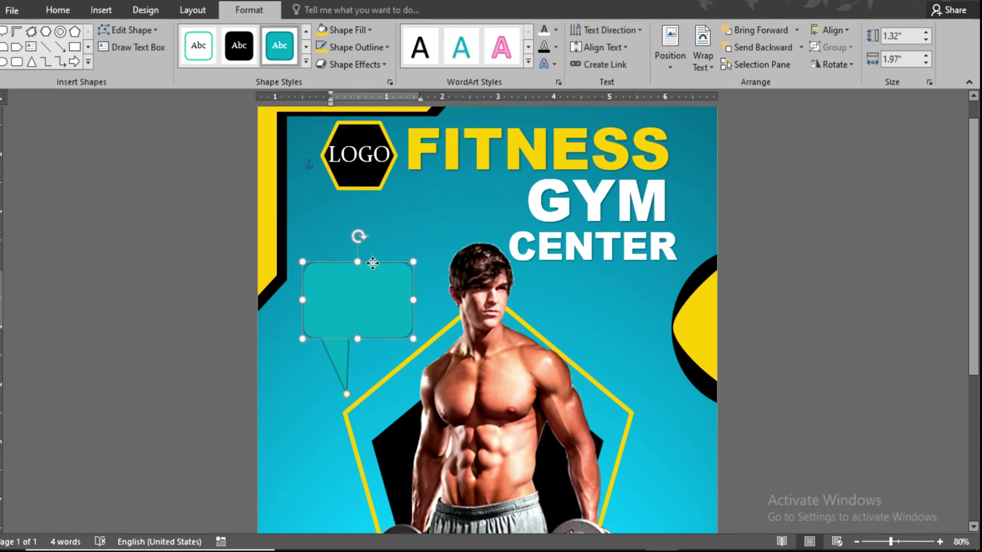
- Fill the speech bubble yellow with a 3 pt black outline
left_click(376, 388)
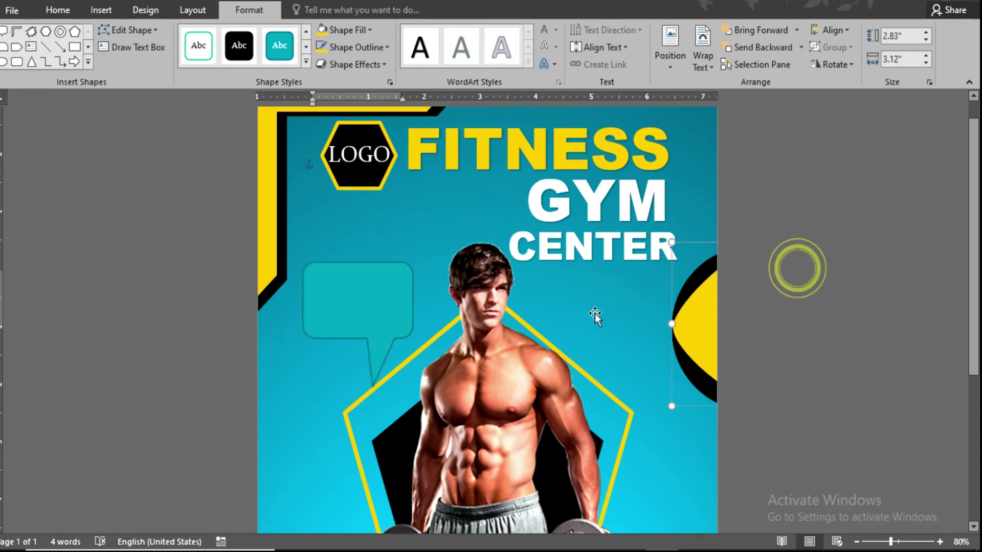
left_click(361, 30)
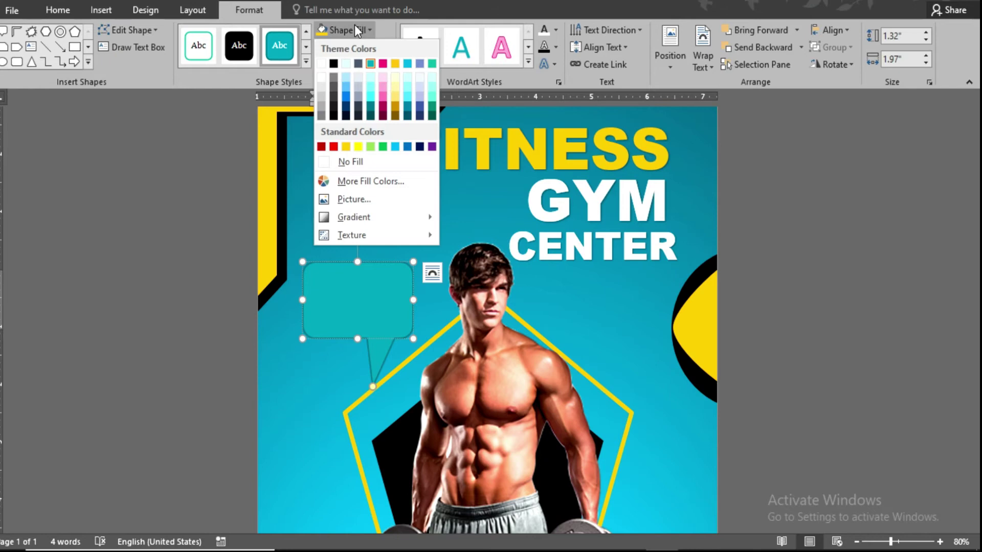
left_click(346, 145)
left_click(348, 49)
left_click(333, 80)
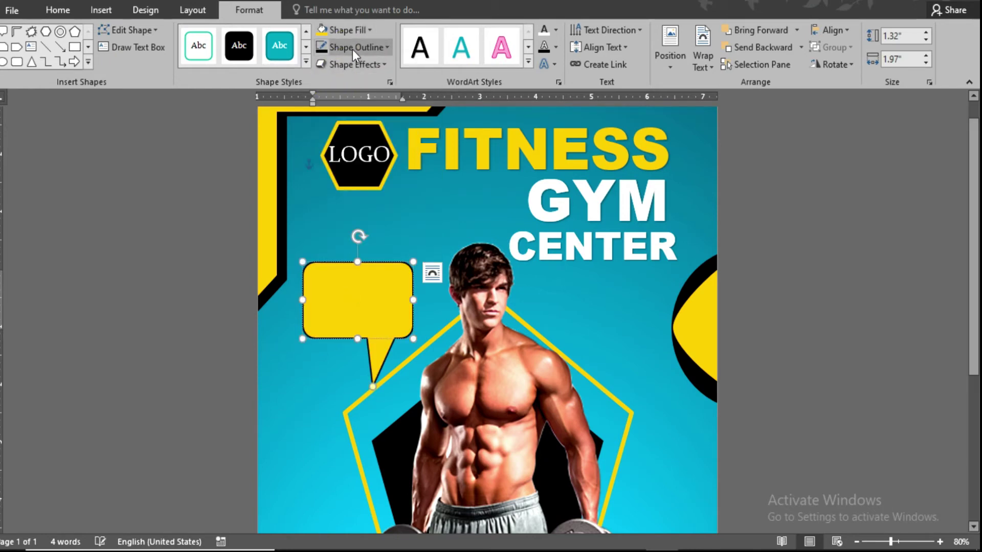
left_click(352, 50)
left_click(495, 317)
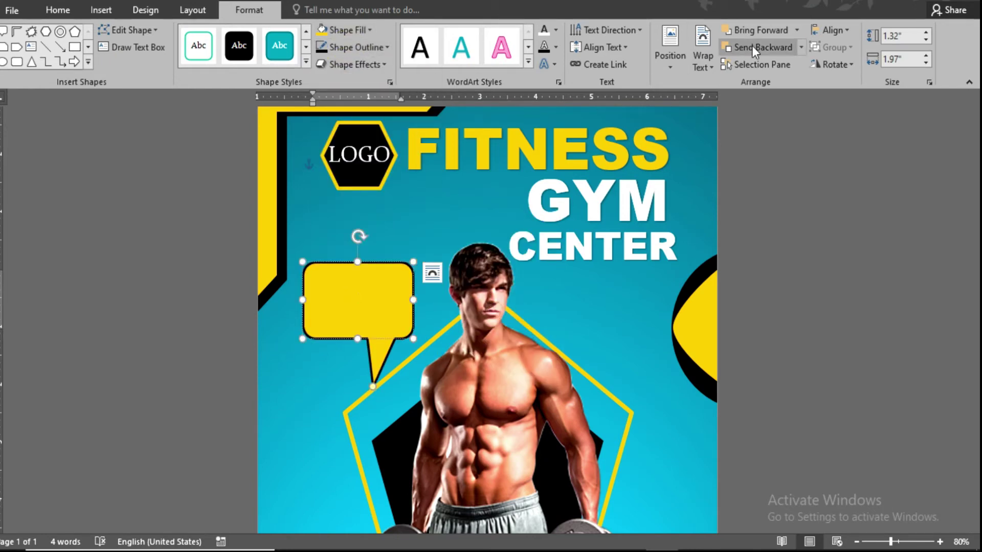
- Bring up the WordArt style gallery from the Insert tab
left_click(411, 292)
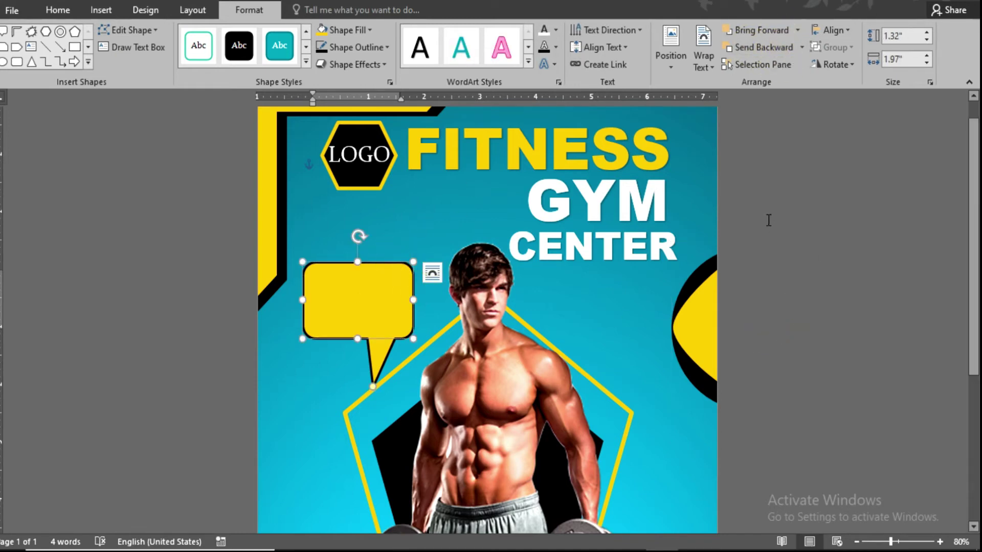
left_click(765, 250)
scroll(764, 249, "down", 1)
left_click(857, 395)
left_click(856, 395)
scroll(647, 311, "up", 2)
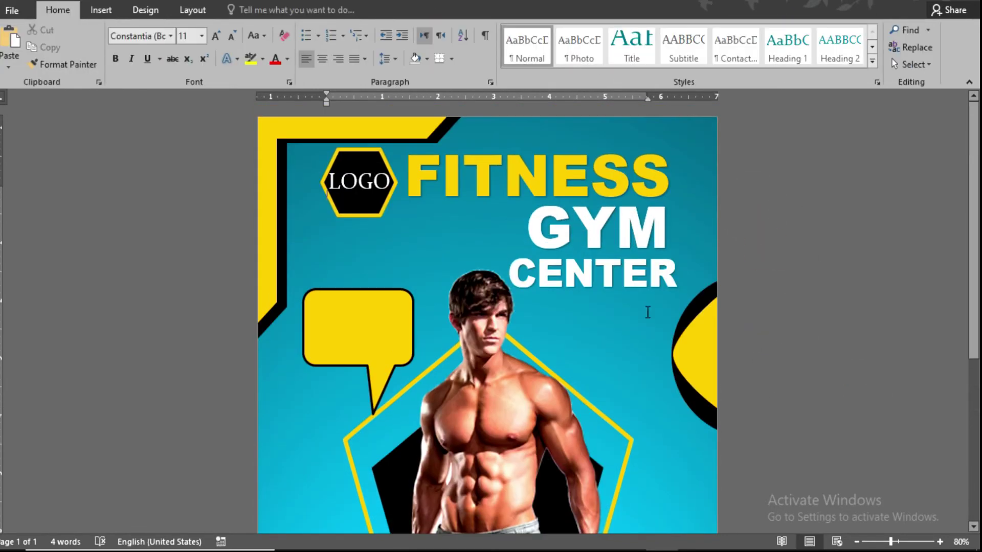
left_click(101, 10)
left_click(726, 47)
- Insert a first-style WordArt box on the speech bubble reading '25%'
left_click(704, 84)
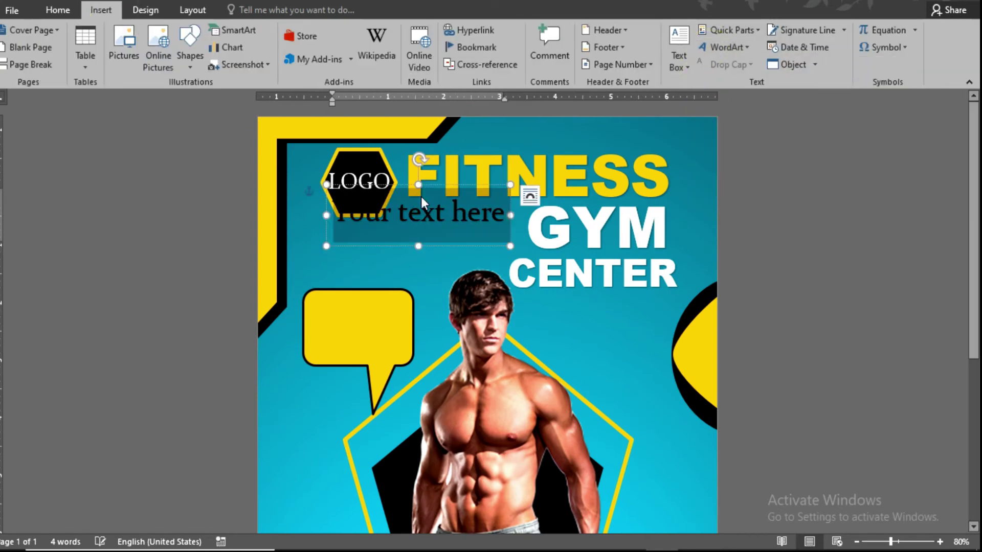
left_click_drag(455, 225, 416, 323)
type("25")
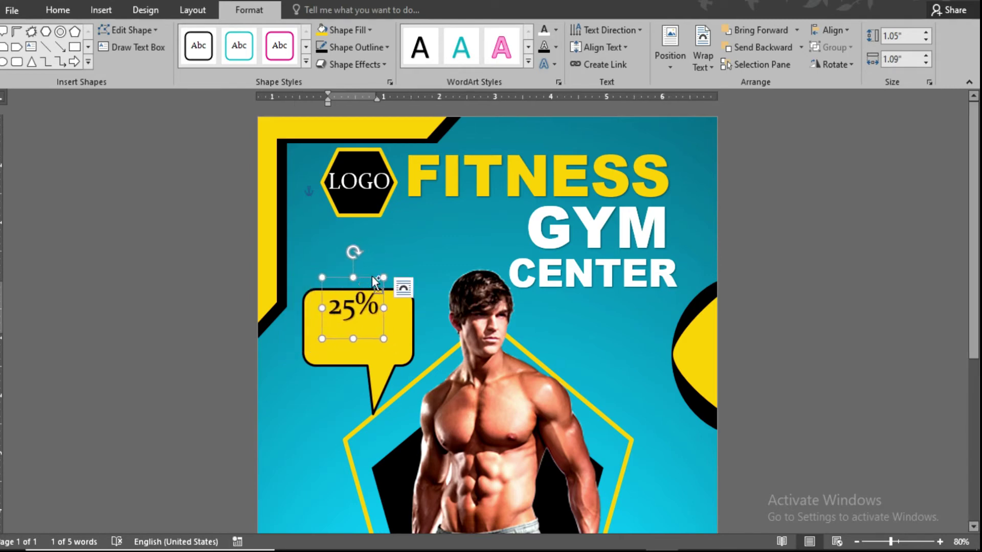
- Add a second line reading 'Disscount', two font sizes smaller
left_click_drag(387, 336, 327, 336)
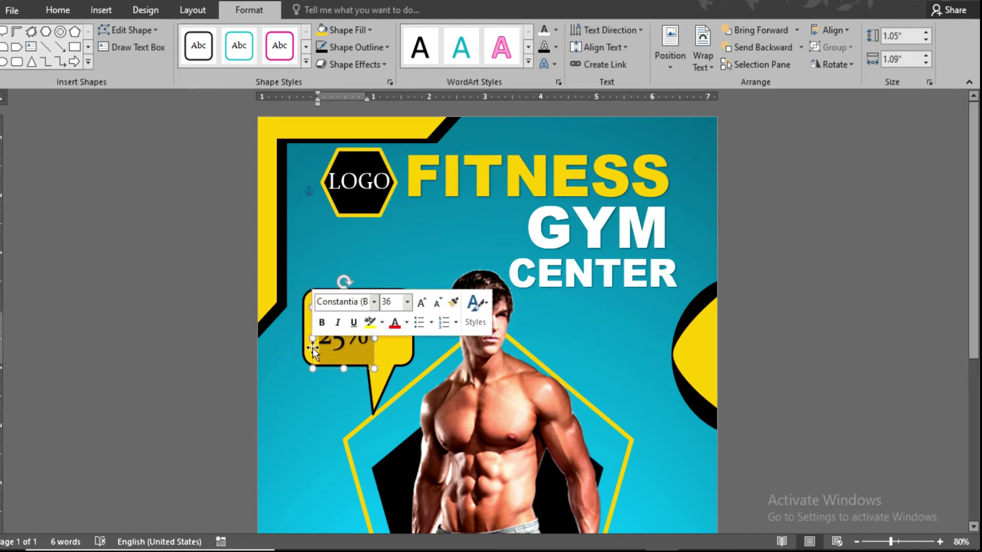
type("d")
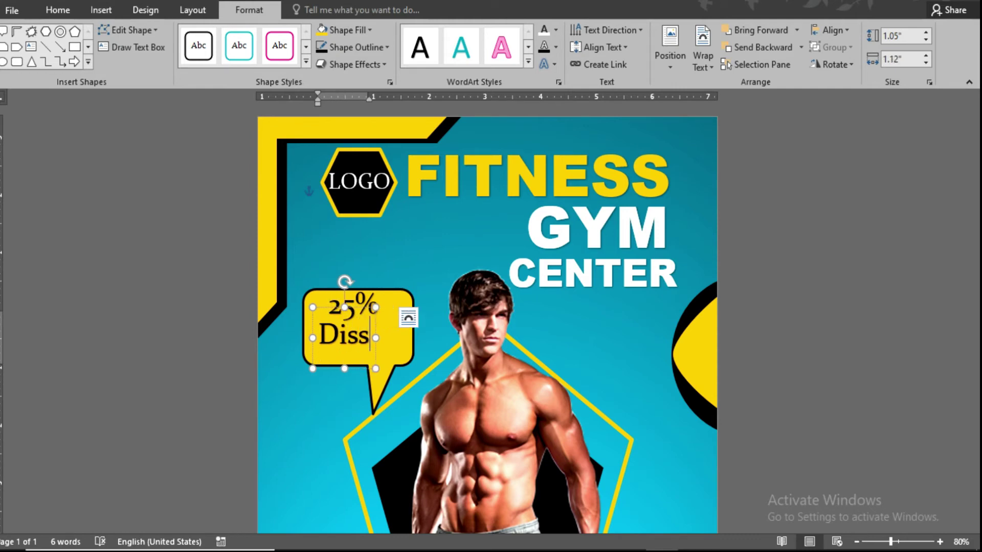
key("ctrl+shift+comma")
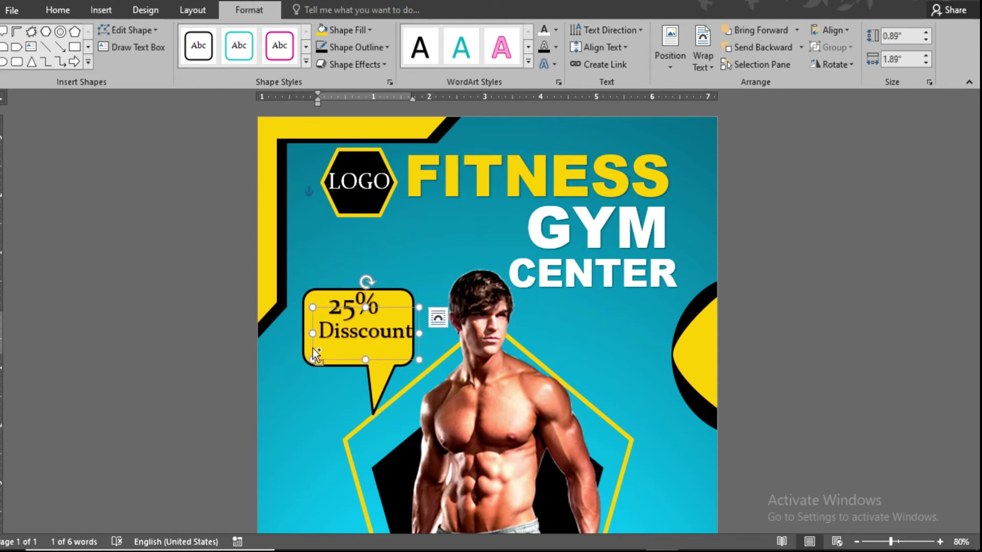
key("ctrl+shift+comma")
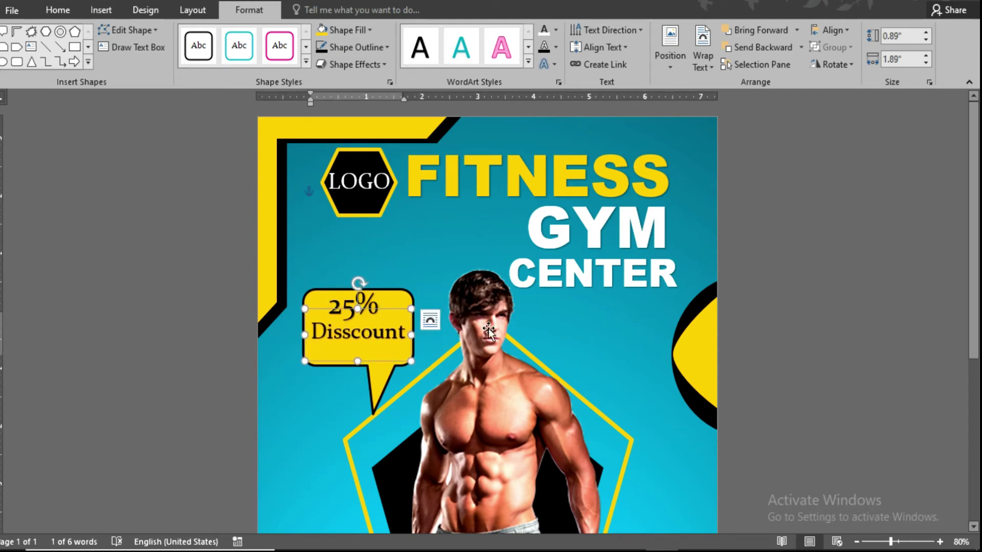
left_click(797, 250)
scroll(797, 251, "down", 3)
scroll(796, 249, "up", 2)
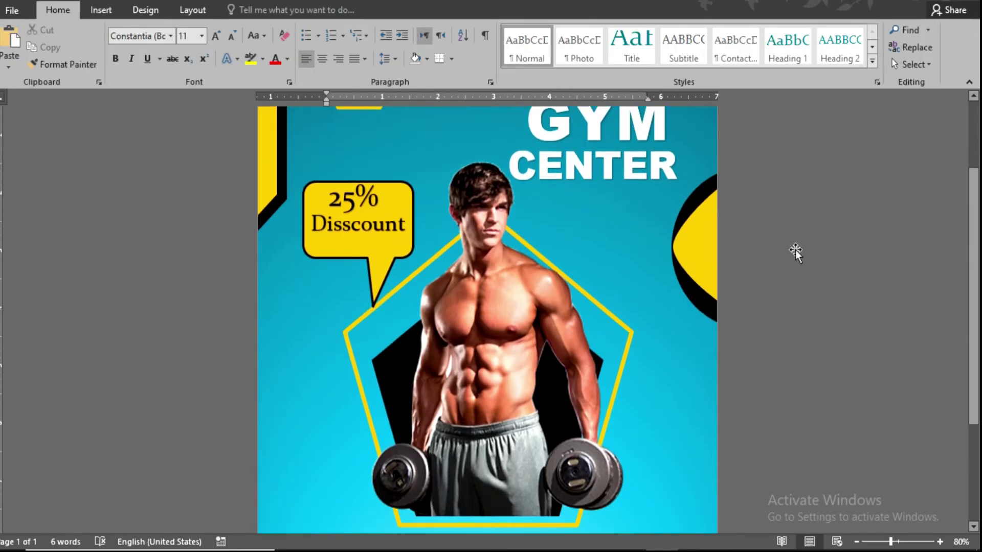
- Add a WordArt box on the flyer's left side with G, Y, M stacked vertically
left_click(101, 10)
left_click(725, 47)
left_click(716, 80)
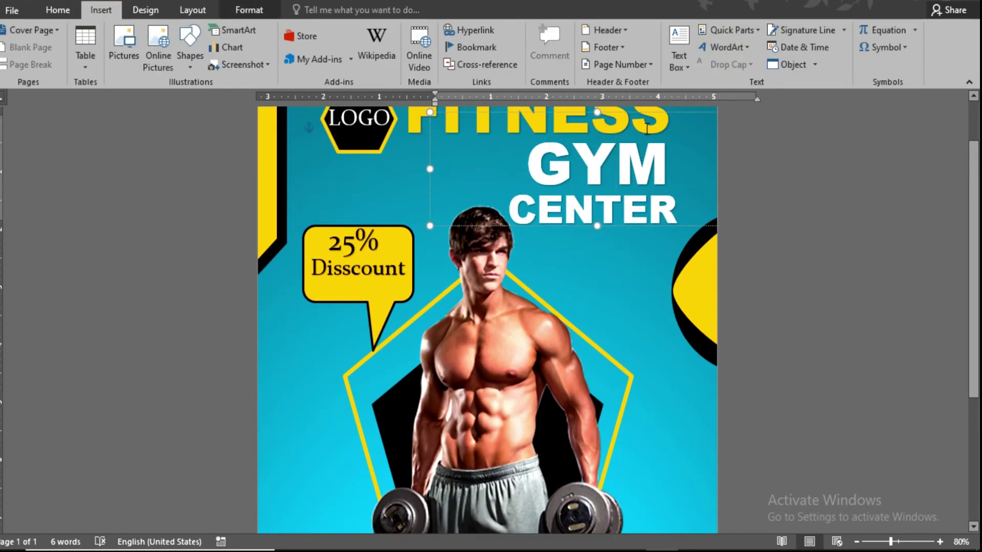
left_click_drag(650, 301, 649, 301)
scroll(781, 298, "down", 2)
left_click(725, 47)
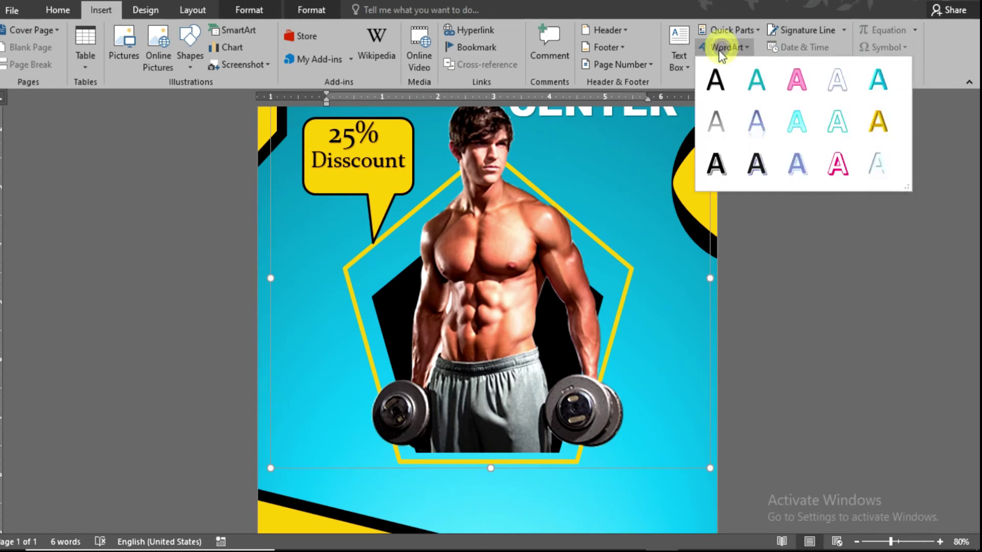
left_click(712, 80)
mouse_move(422, 165)
left_mouse_down()
mouse_move(403, 307)
mouse_move(427, 291)
mouse_move(277, 285)
left_mouse_up()
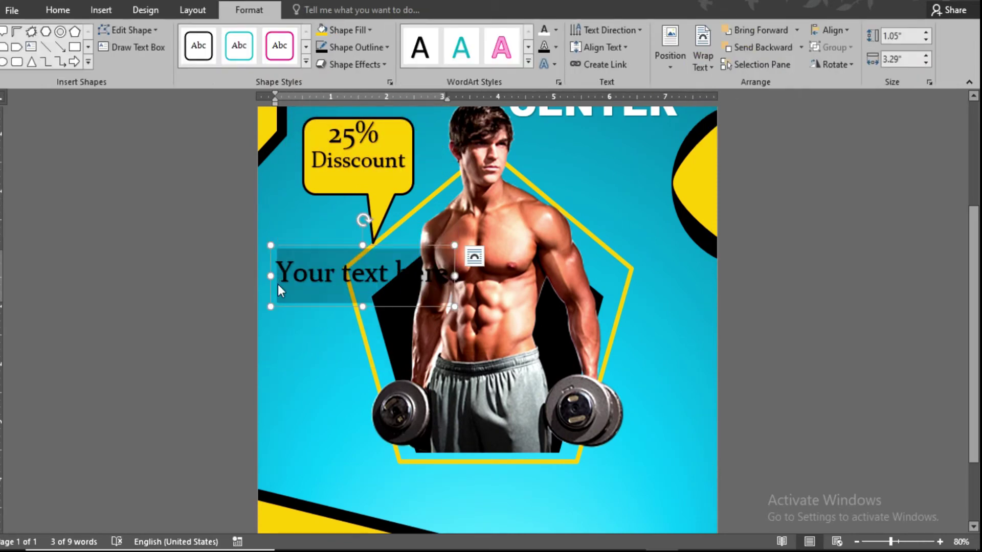
type("G")
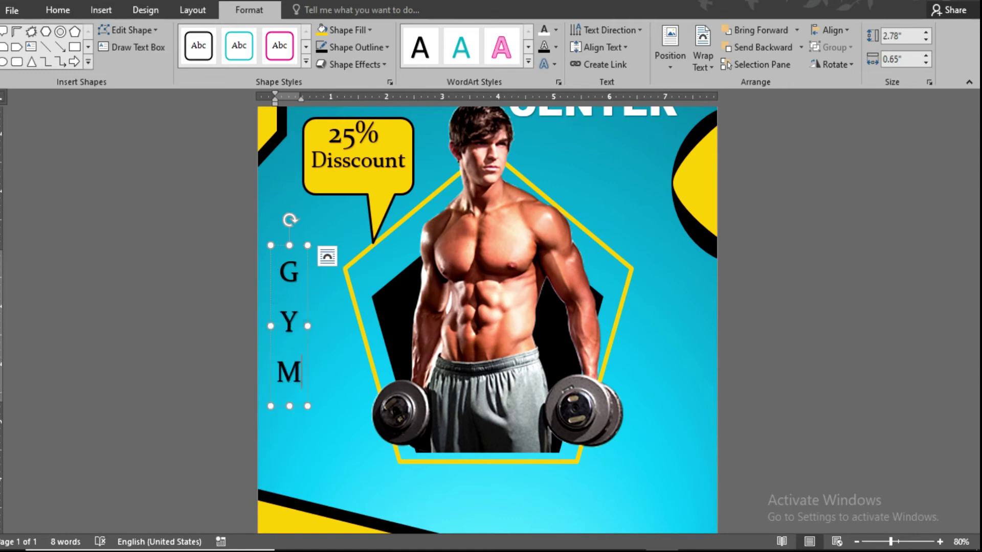
left_click_drag(302, 247, 308, 236)
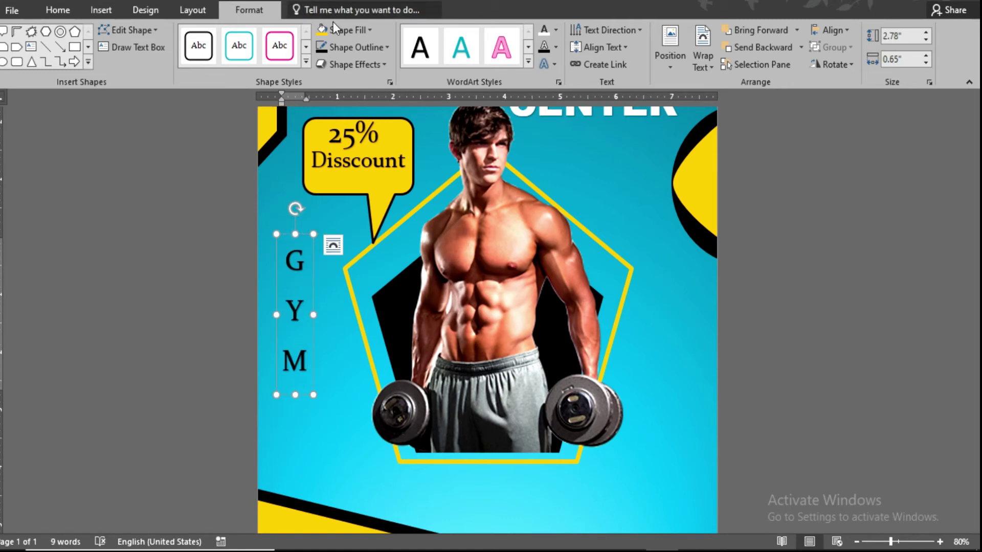
- Make the vertical GYM letters white in Arial Black
left_click(543, 29)
left_click(58, 10)
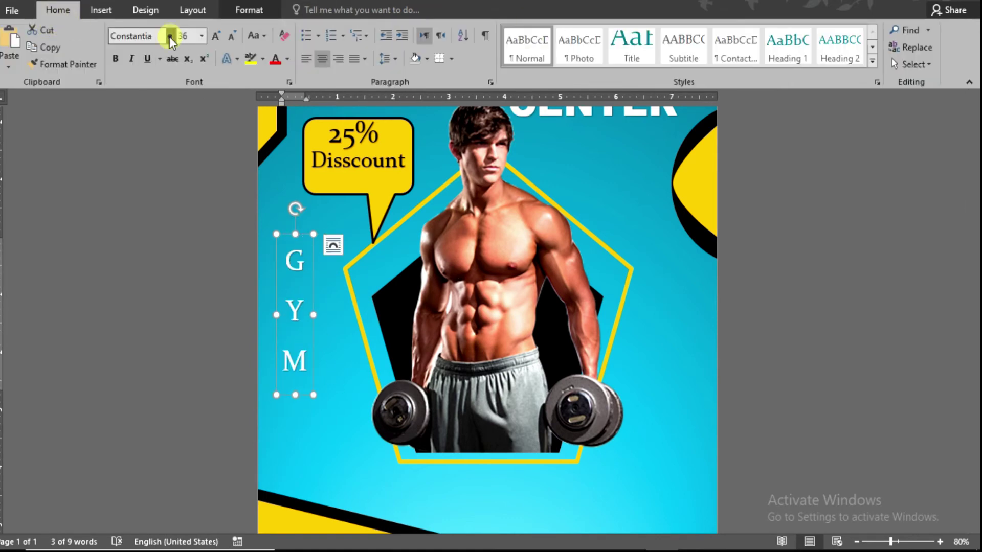
left_click(170, 35)
left_click(155, 156)
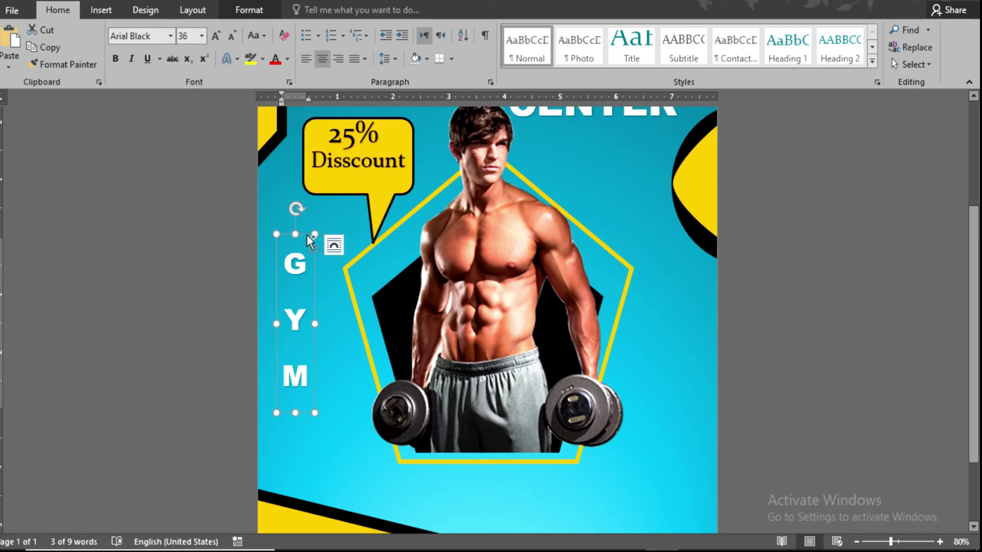
left_click(796, 351)
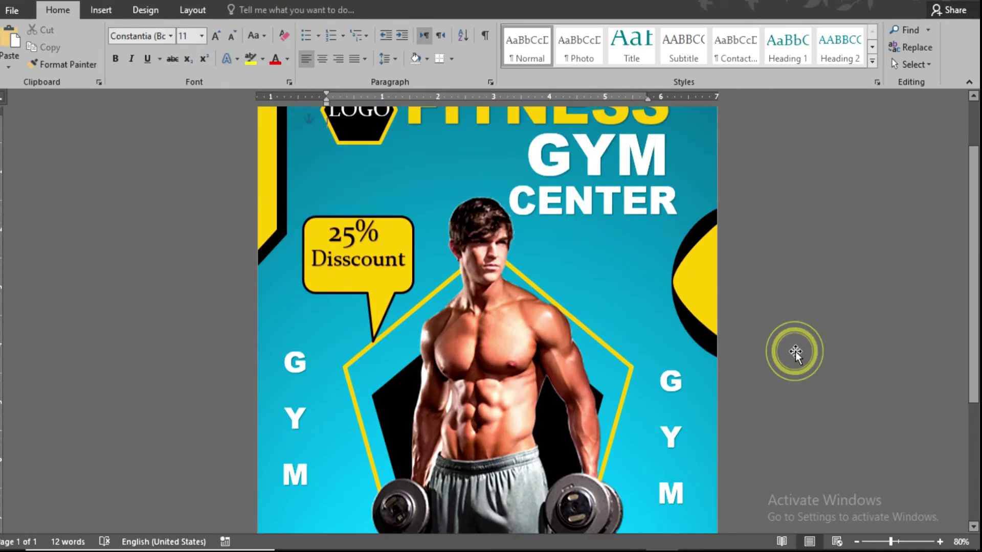
scroll(796, 351, "down", 1)
scroll(796, 352, "up", 1)
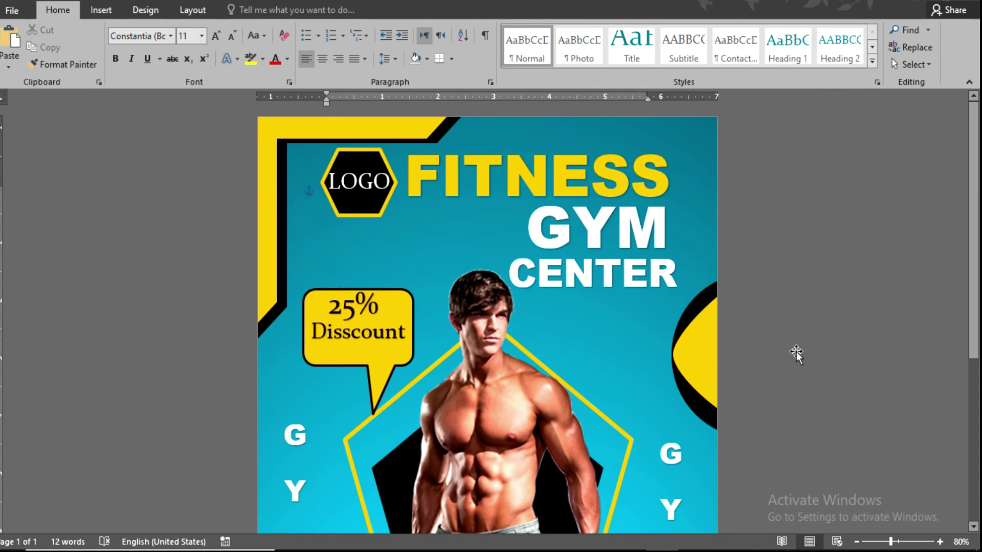
- Draw a donut ring and move it into the page's top-right corner
left_click(100, 10)
left_click(189, 56)
left_click(197, 238)
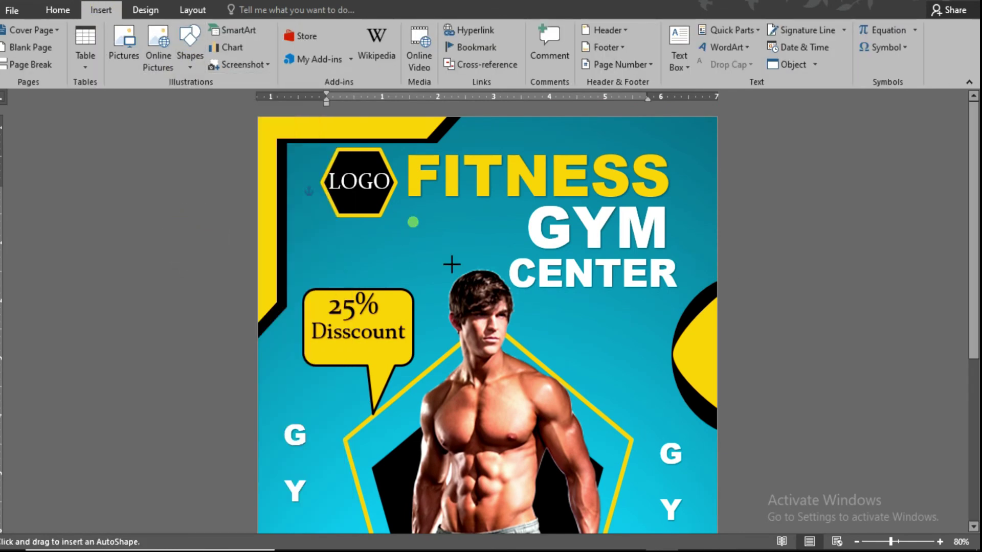
left_click_drag(413, 223, 578, 388)
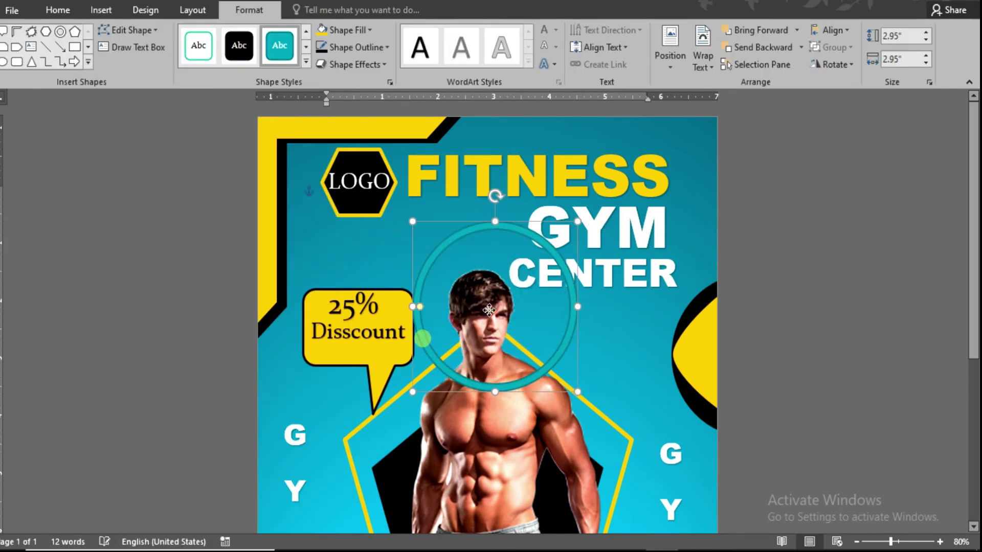
left_click_drag(420, 327, 686, 120)
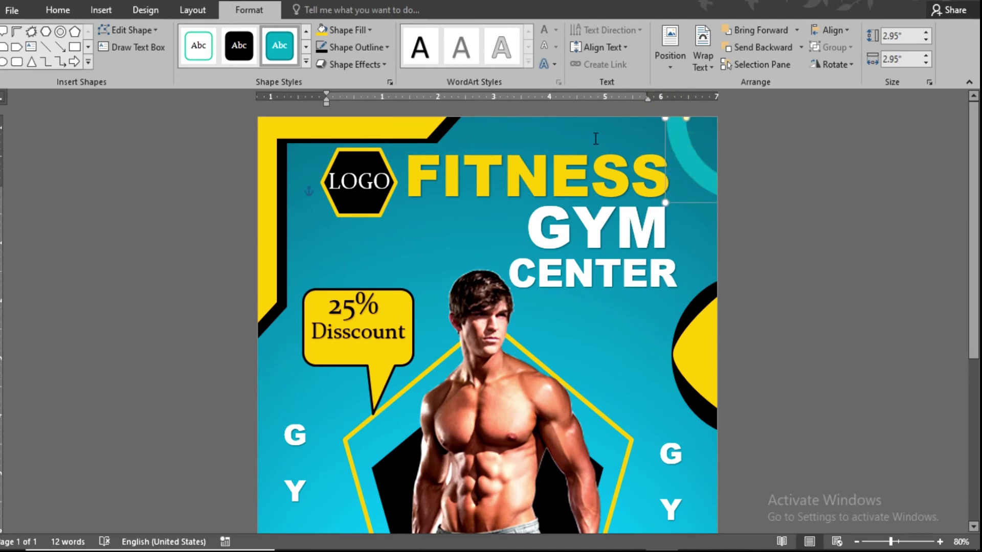
- Fill the corner ring gold and give it a 3 pt black outline
left_click(348, 30)
left_click(394, 64)
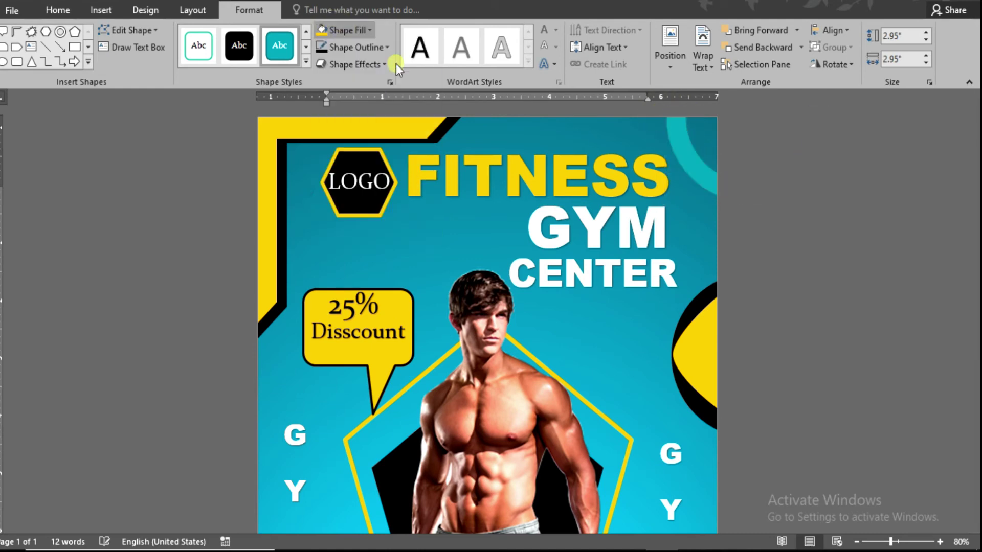
left_click(351, 50)
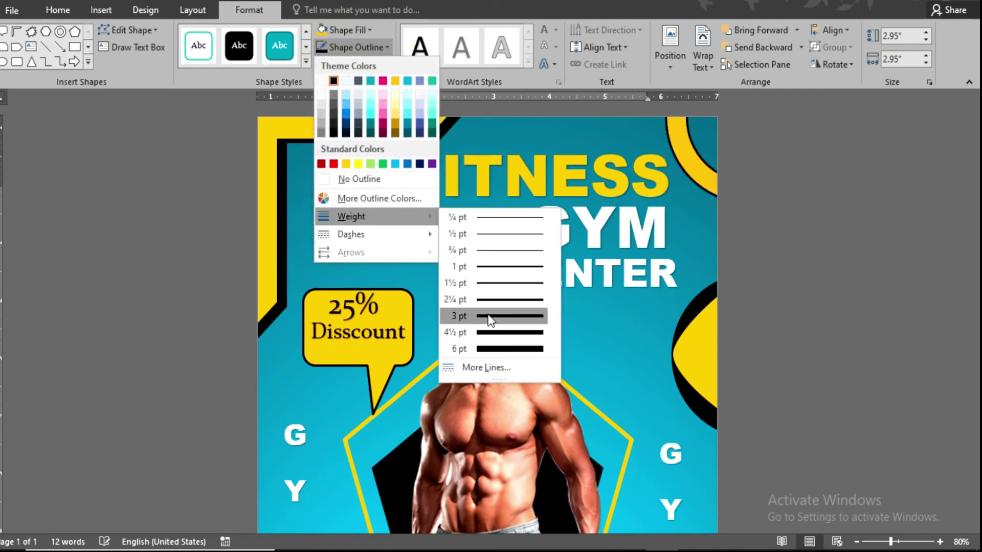
left_click(486, 331)
left_click(779, 223)
left_click(685, 124)
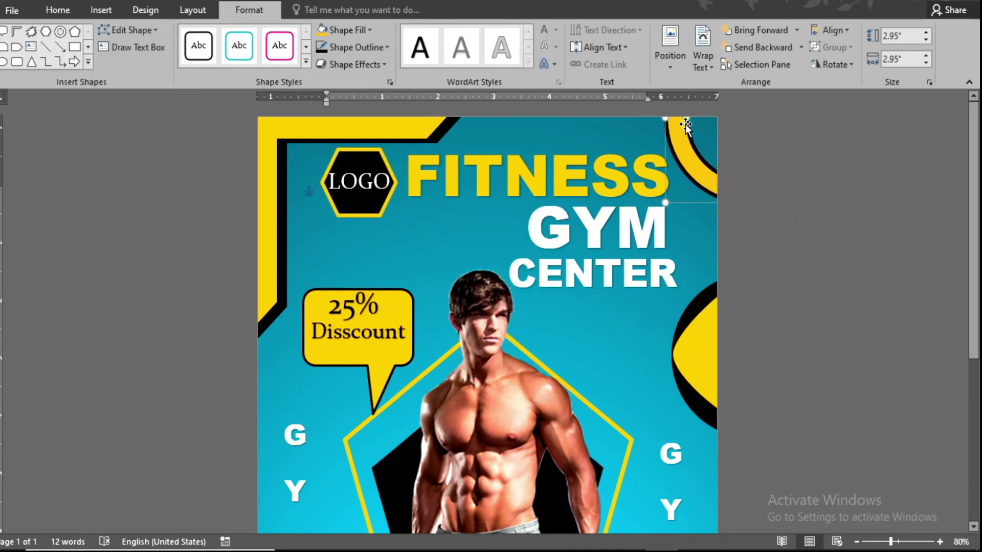
left_click(783, 206)
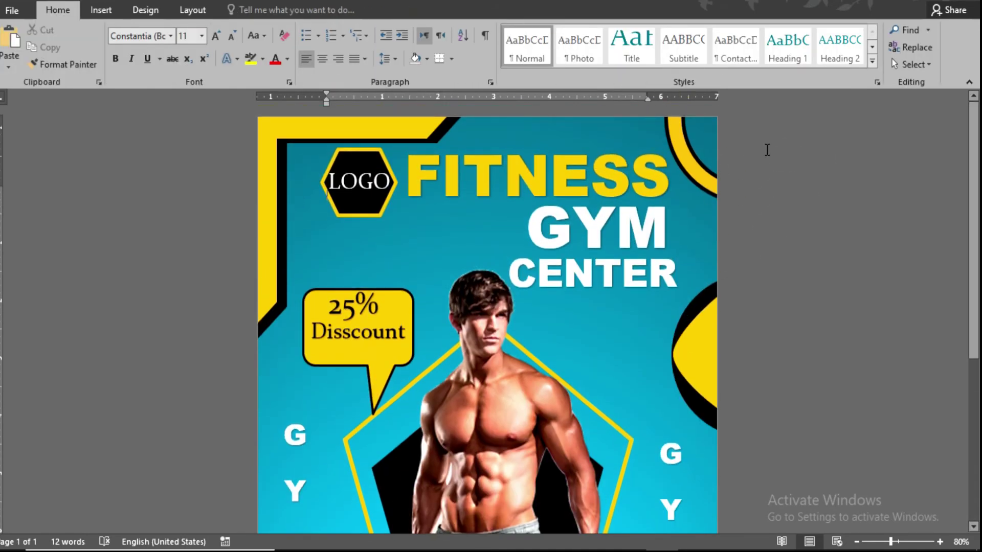
- Insert the Facebook, Twitter and Instagram icons picture
scroll(838, 266, "down", 3)
scroll(837, 265, "up", 1)
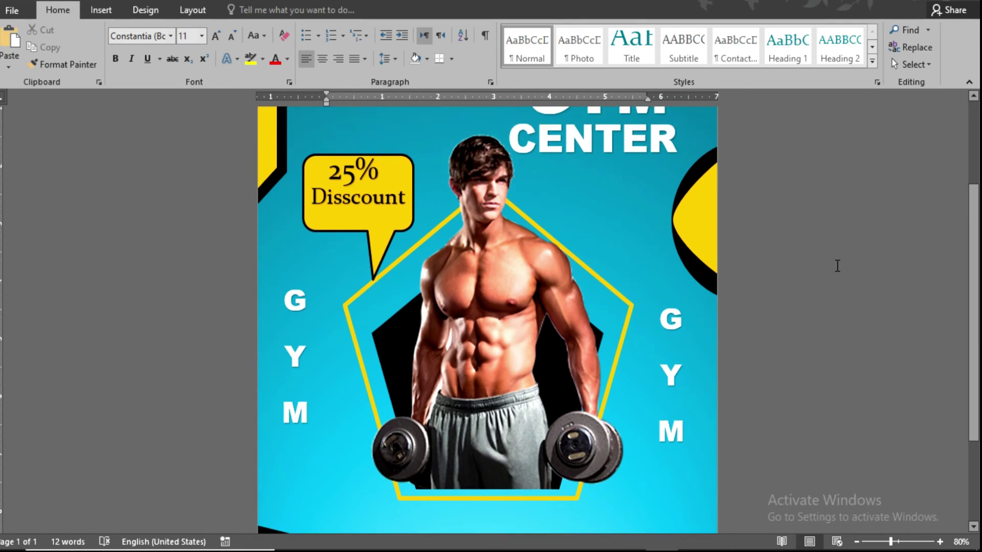
scroll(838, 266, "up", 3)
scroll(838, 265, "down", 1)
scroll(837, 265, "down", 2)
scroll(837, 265, "down", 3)
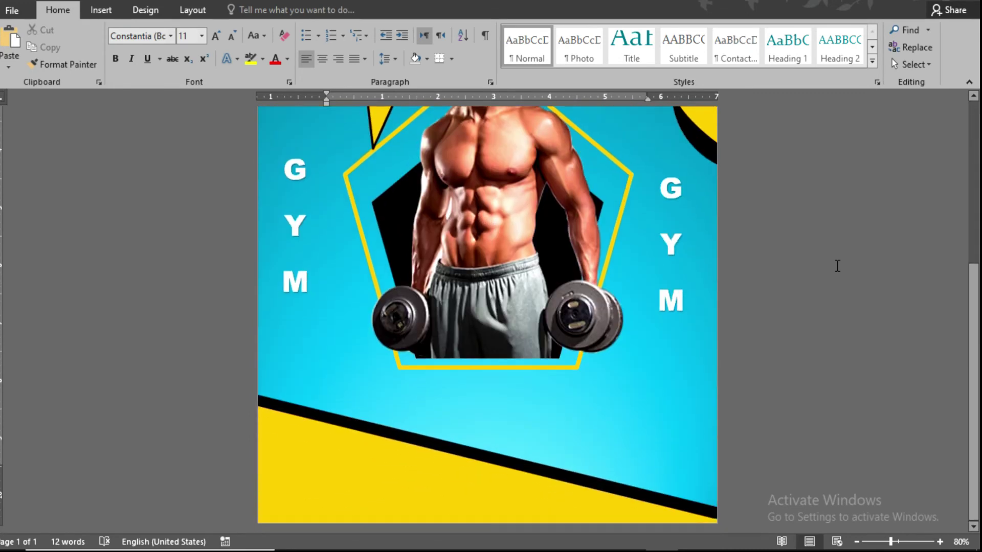
left_click(100, 11)
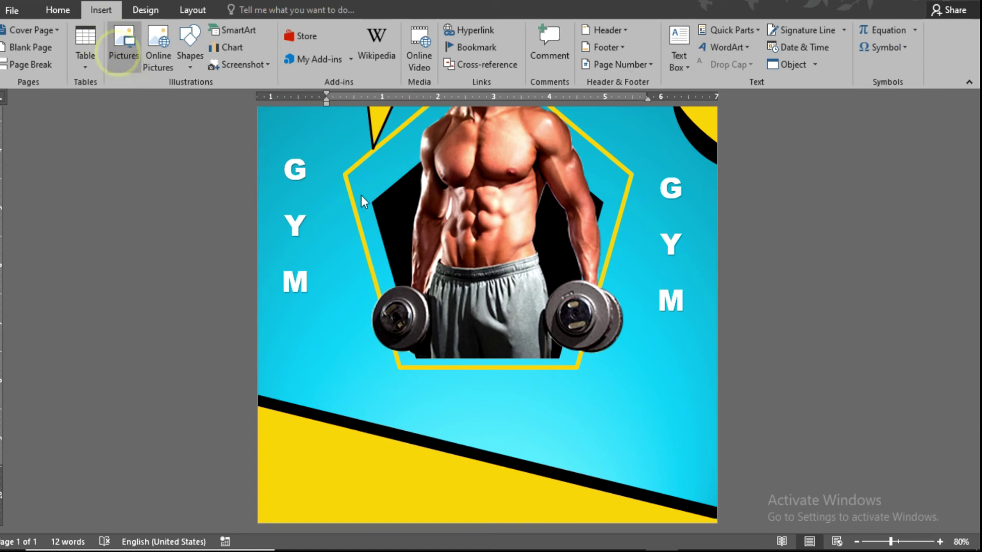
scroll(241, 175, "down", 3)
double_click(377, 225)
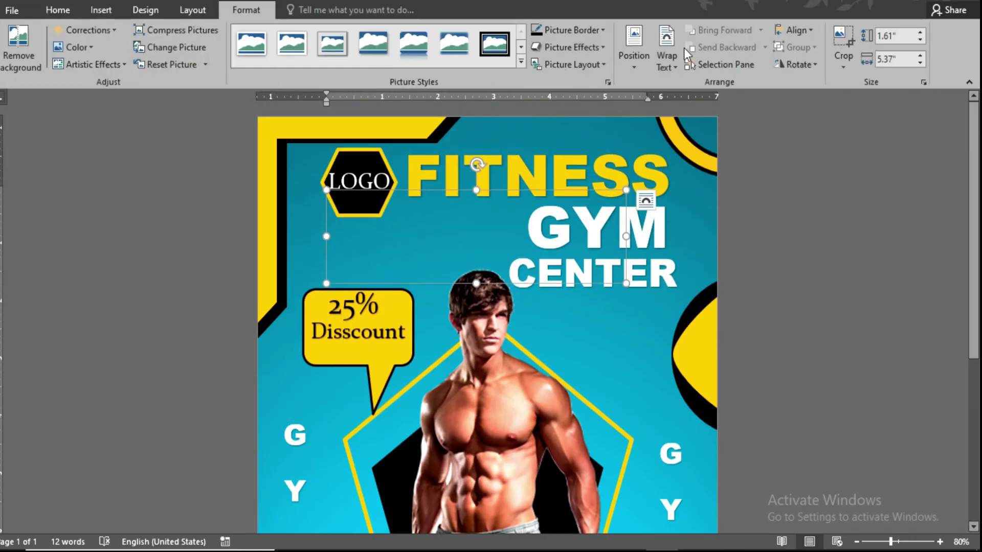
- Place the icons in front of text, shrunk, at the bottom-right of the yellow band
left_click(666, 57)
left_click(706, 205)
scroll(491, 307, "down", 3)
mouse_move(494, 131)
left_mouse_down()
mouse_move(508, 290)
mouse_move(476, 377)
left_mouse_up()
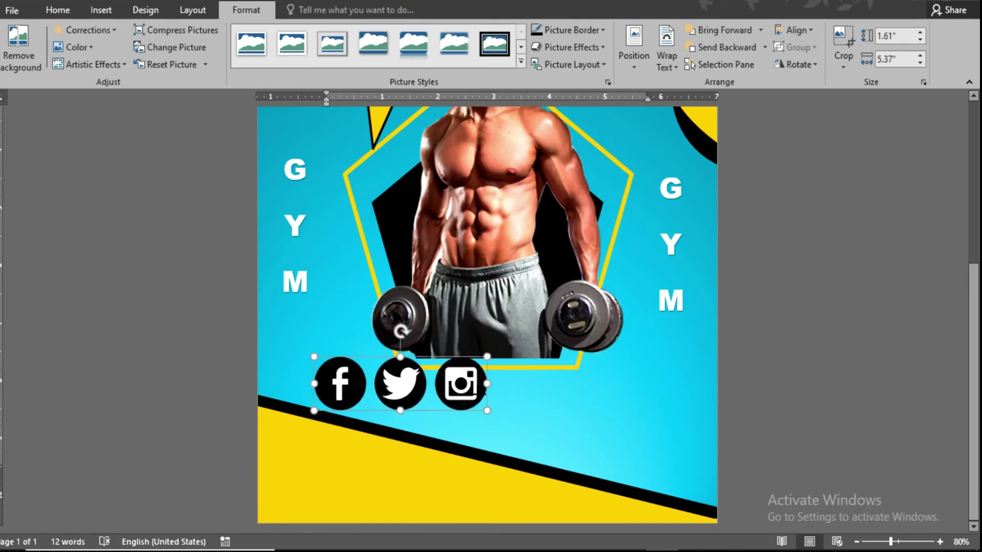
mouse_move(613, 320)
left_mouse_down()
mouse_move(425, 377)
mouse_move(526, 504)
left_mouse_up()
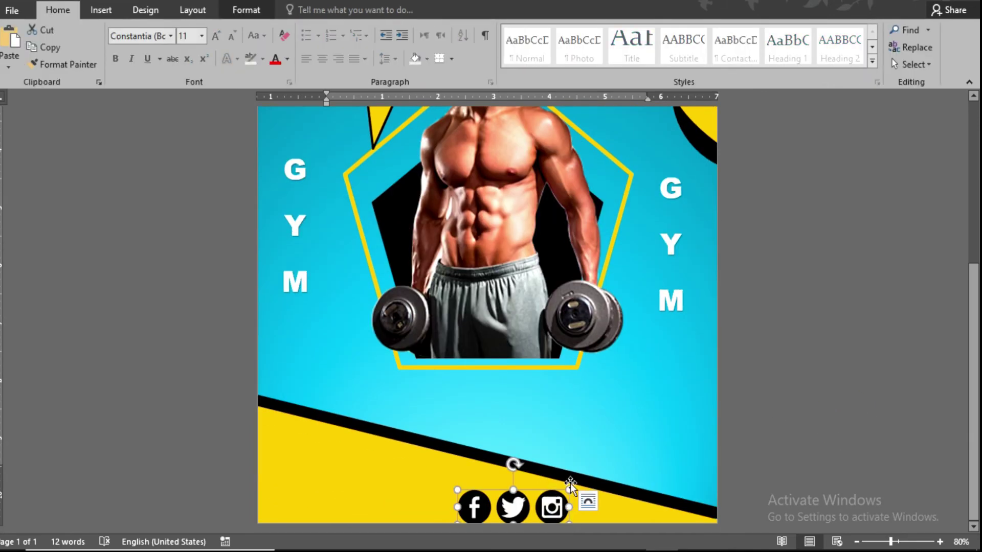
left_click_drag(568, 490, 553, 496)
left_click_drag(617, 500, 616, 510)
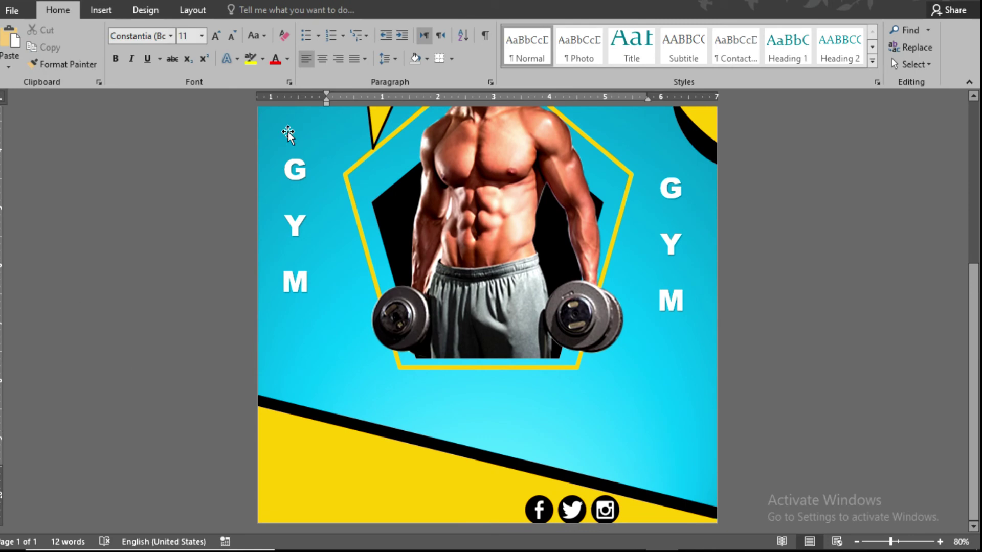
left_click(101, 10)
left_click(726, 47)
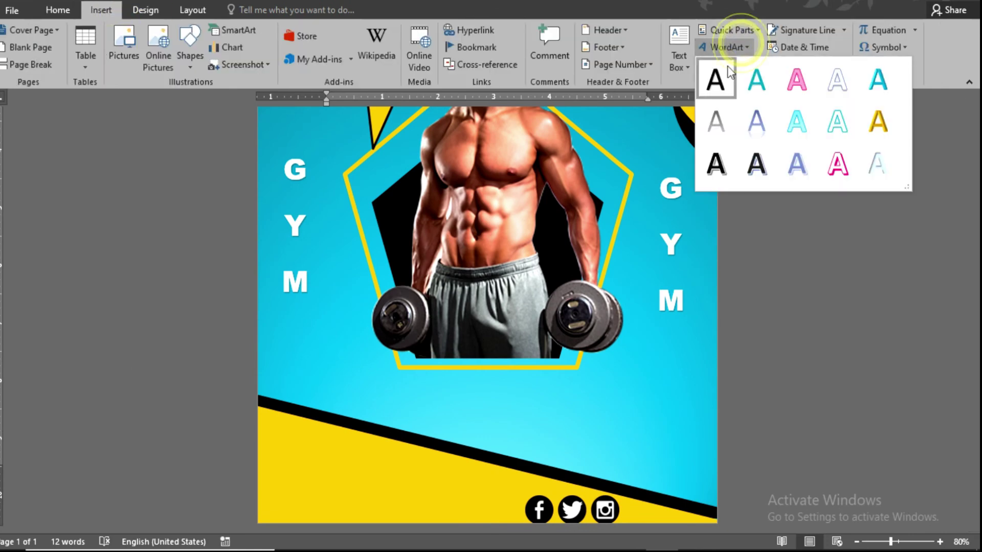
left_click(730, 74)
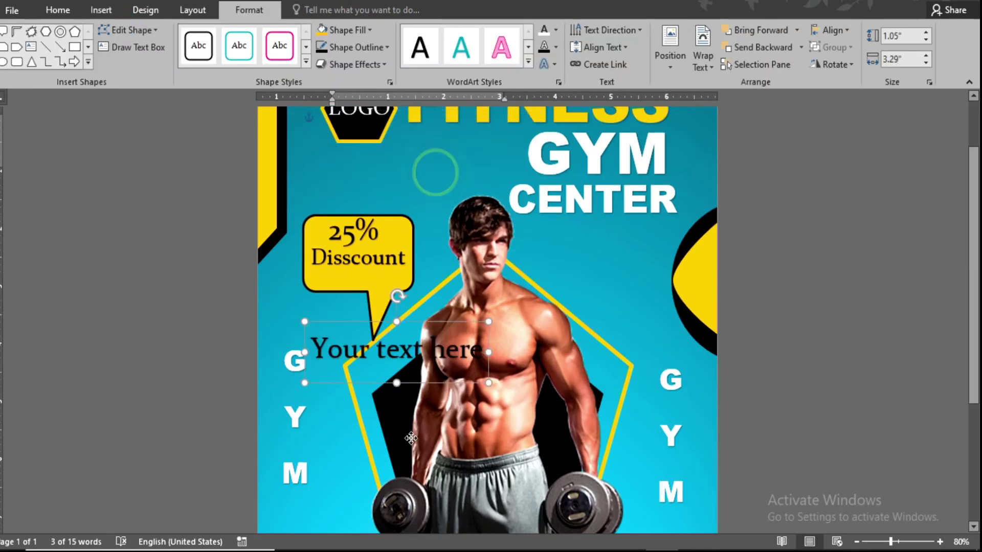
scroll(435, 309, "down", 5)
left_click_drag(440, 270, 416, 516)
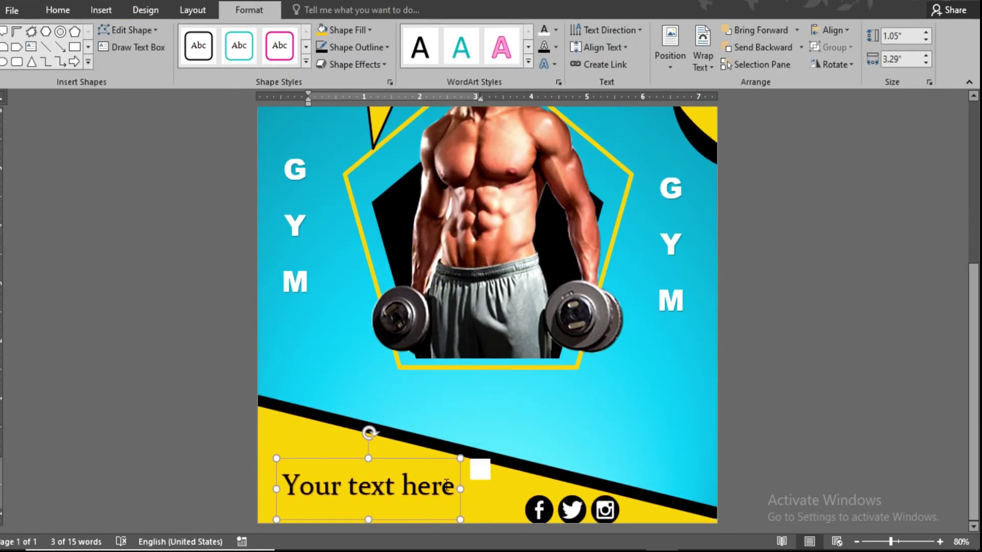
type("WWW.GYM.")
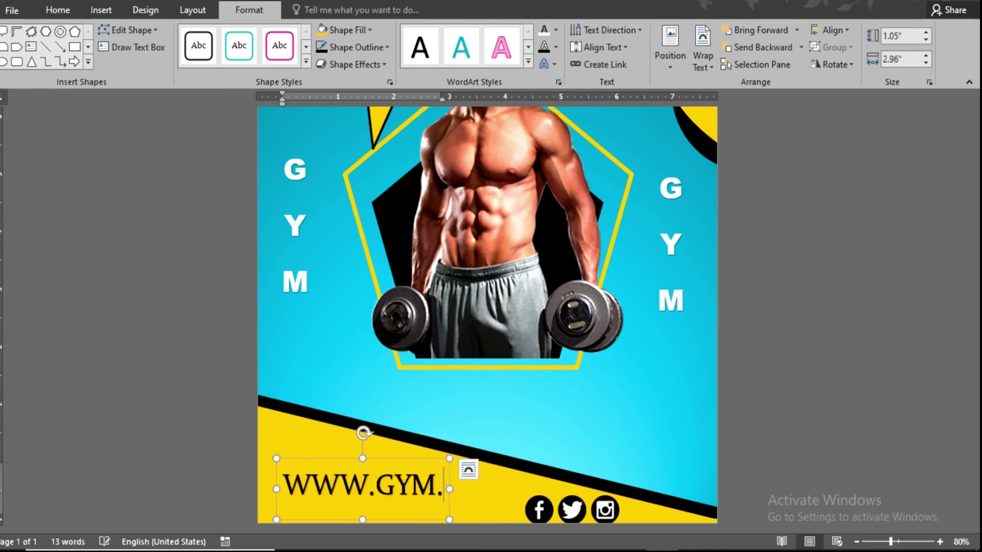
type("COM")
left_click(447, 460)
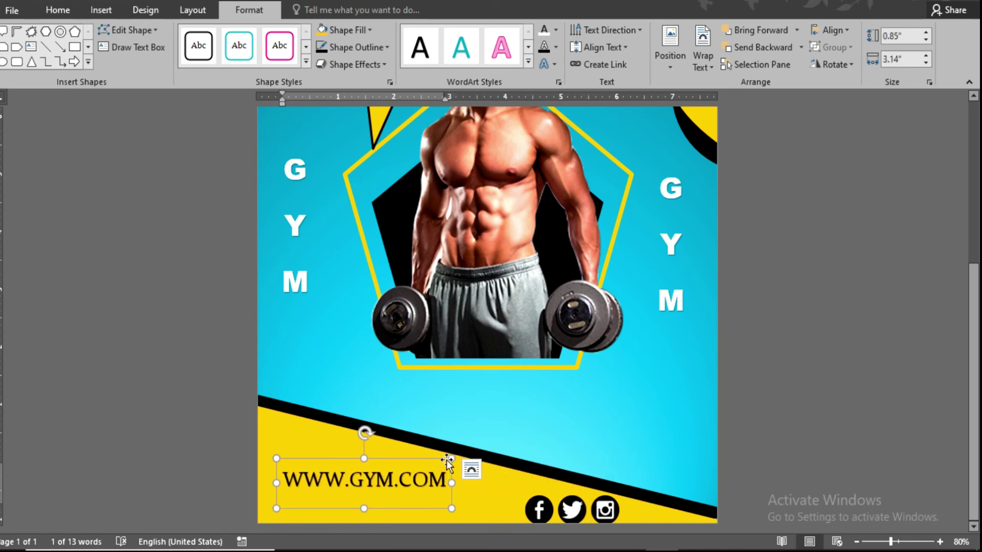
left_click_drag(446, 460, 428, 486)
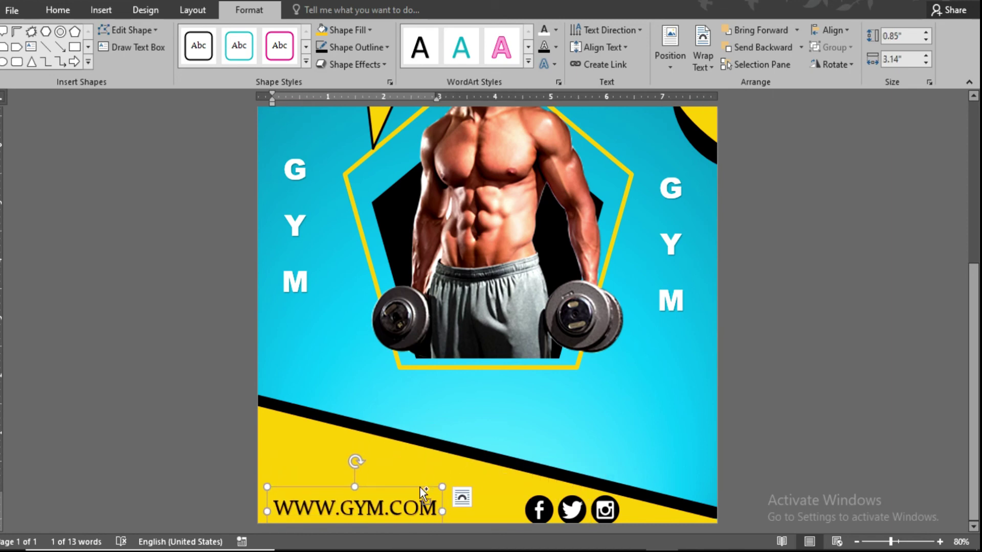
- Add a phone number line above the website text and set it in Arial
left_click(430, 484)
left_click_drag(434, 471, 261, 461)
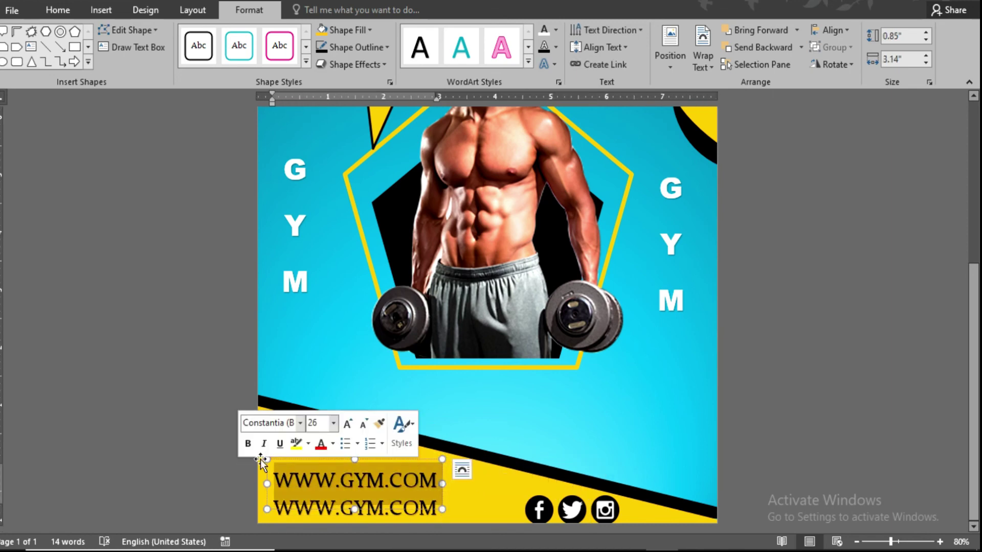
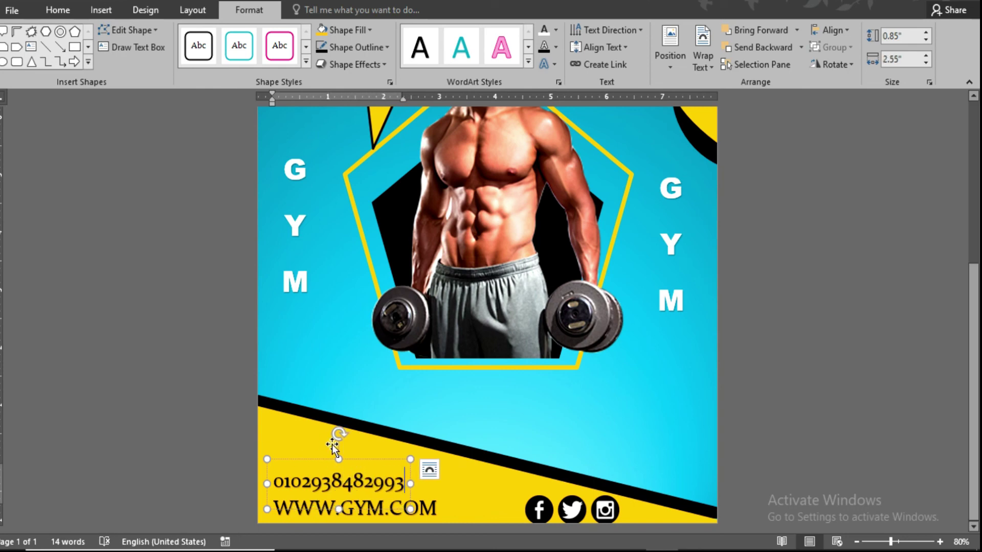
left_click(58, 10)
left_click(171, 36)
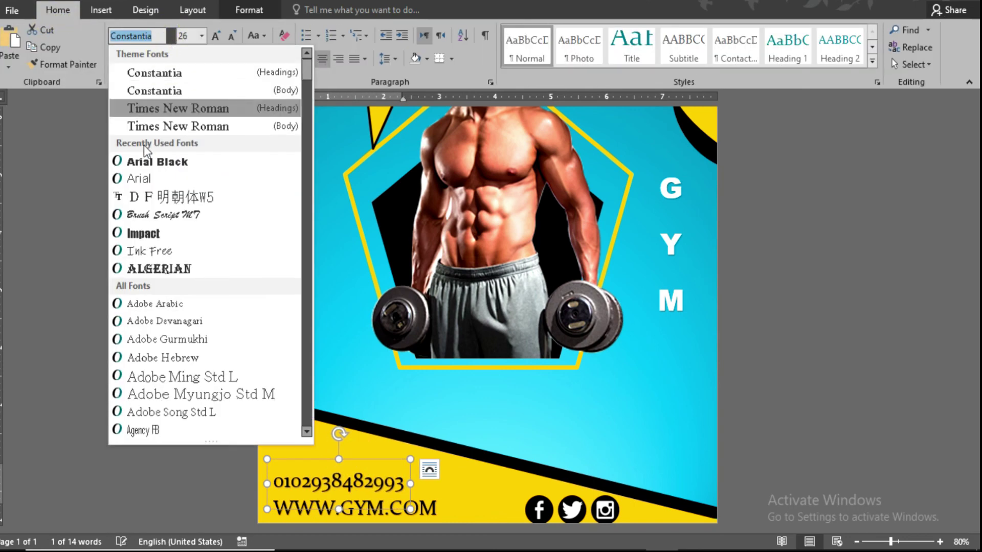
left_click(154, 176)
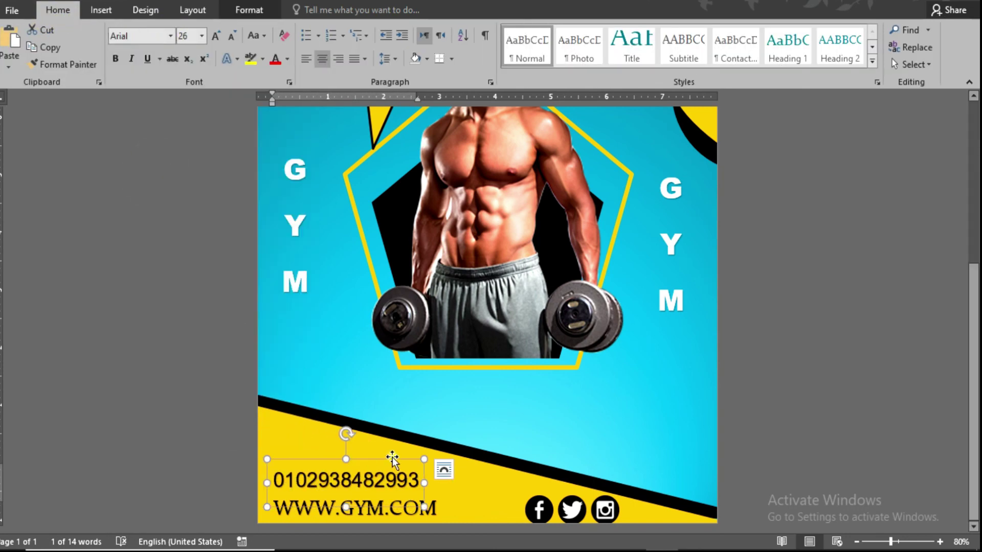
left_click(828, 379)
scroll(830, 380, "up", 1)
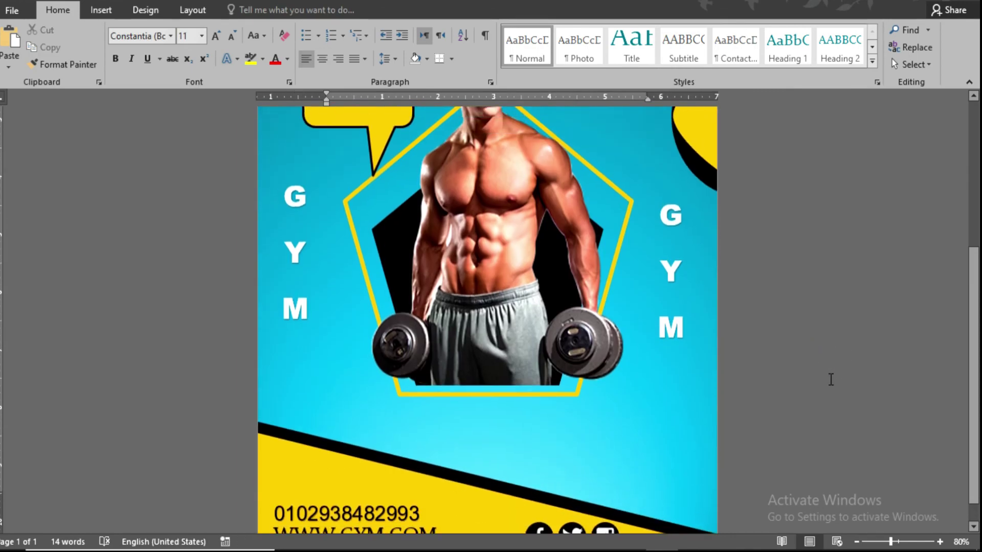
scroll(829, 379, "up", 5)
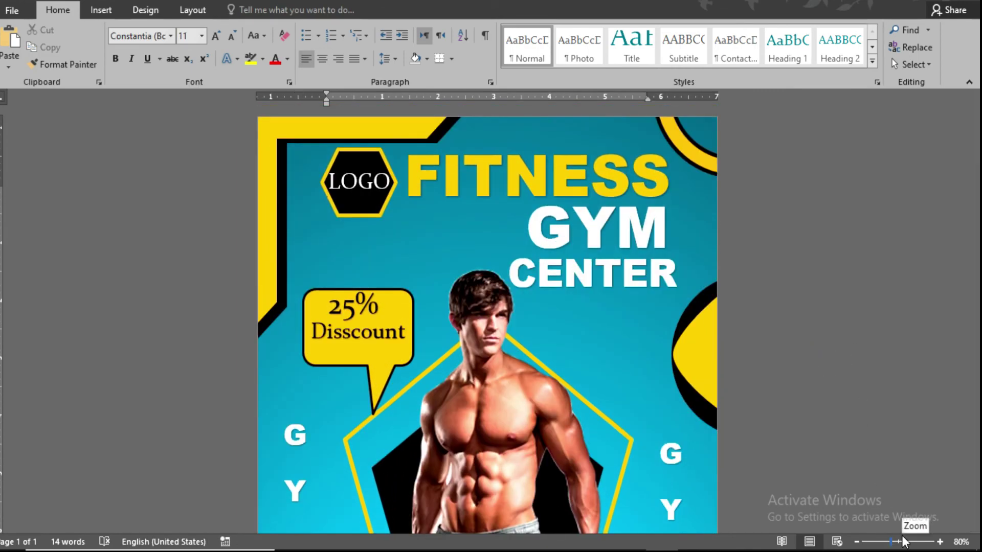
left_click(901, 542)
scroll(652, 223, "down", 10)
scroll(651, 223, "up", 4)
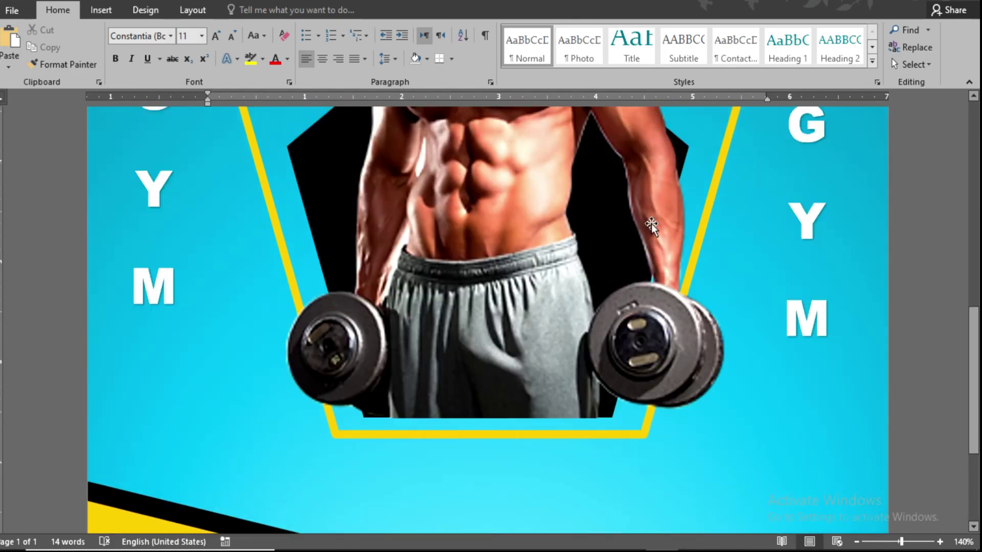
scroll(652, 223, "up", 12)
left_click(892, 541)
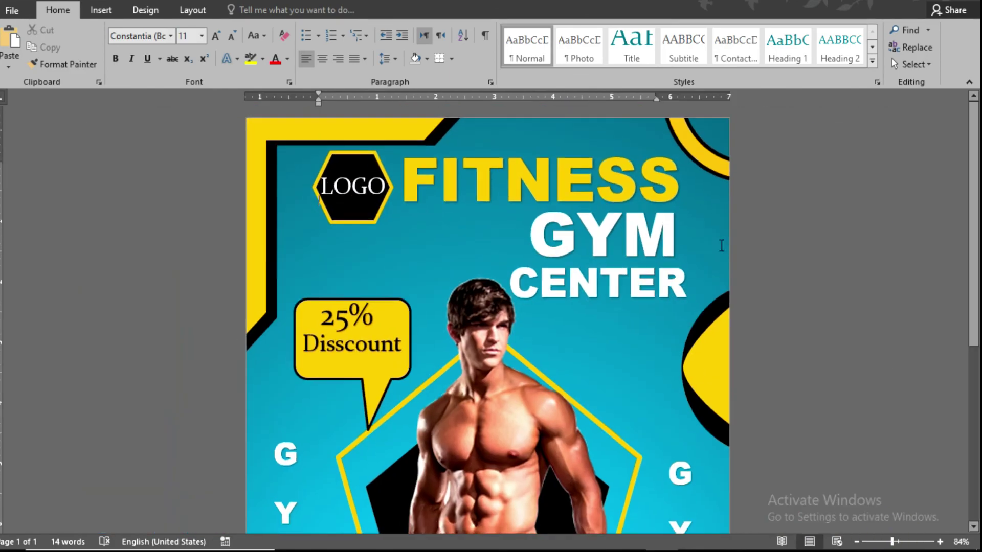
scroll(722, 248, "down", 8)
scroll(720, 248, "up", 3)
scroll(720, 248, "up", 2)
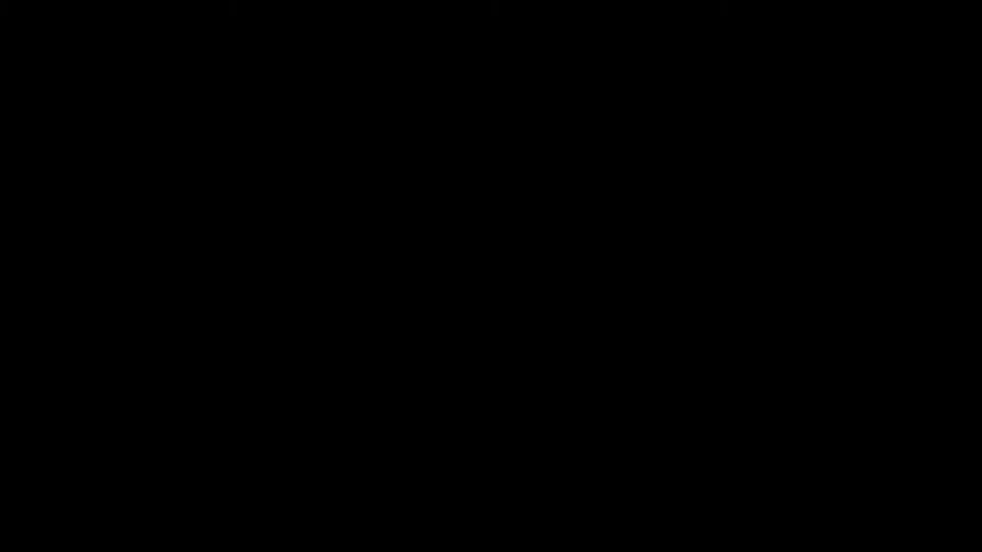